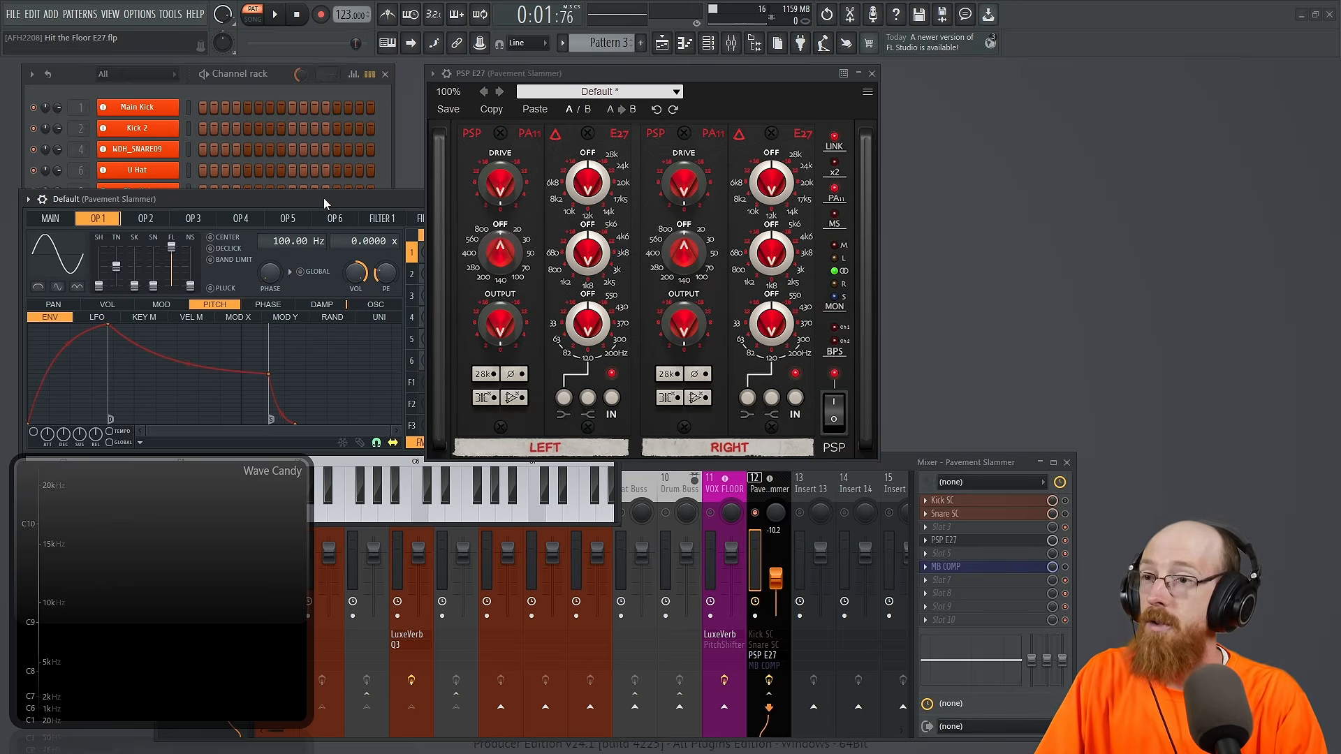
# Step: During playback, raise the linked Drive in PSP E27 and switch mid-side processing on and back off
pyautogui.press('space')
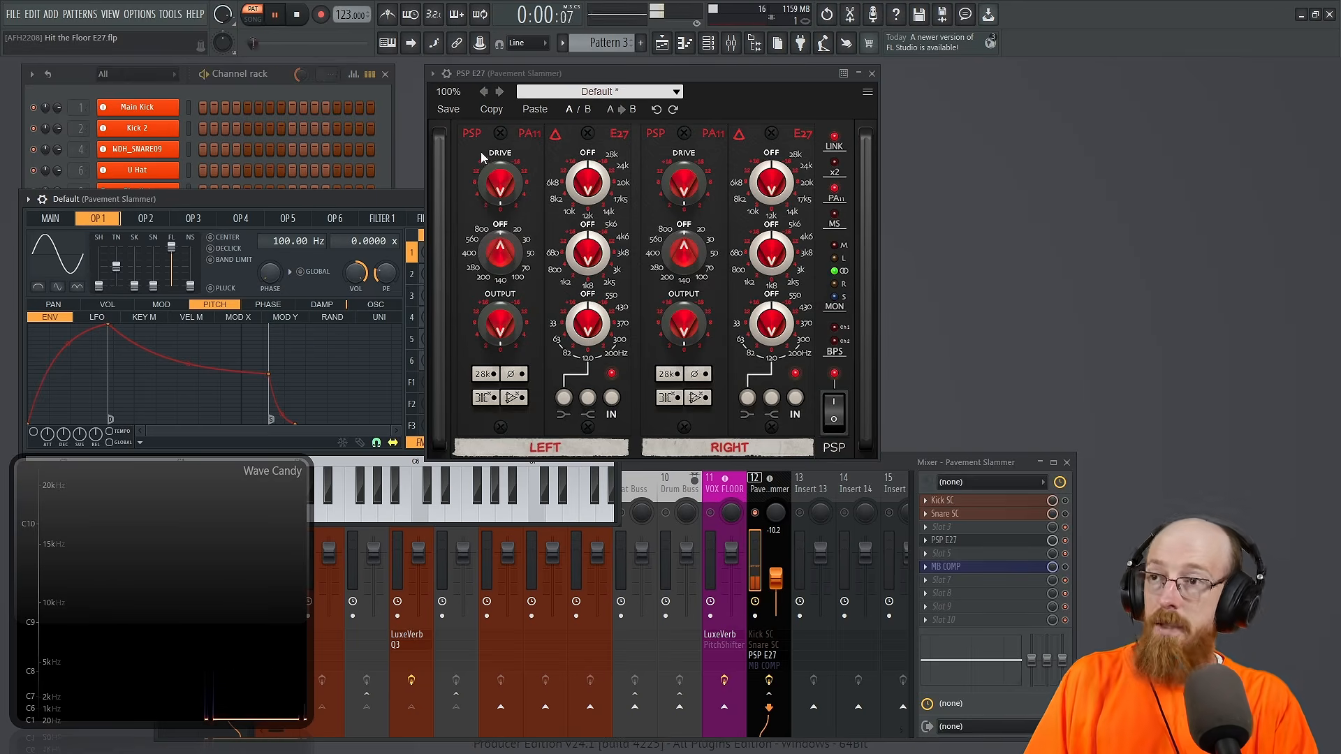
pyautogui.moveTo(498, 181); pyautogui.dragTo(489, 122)
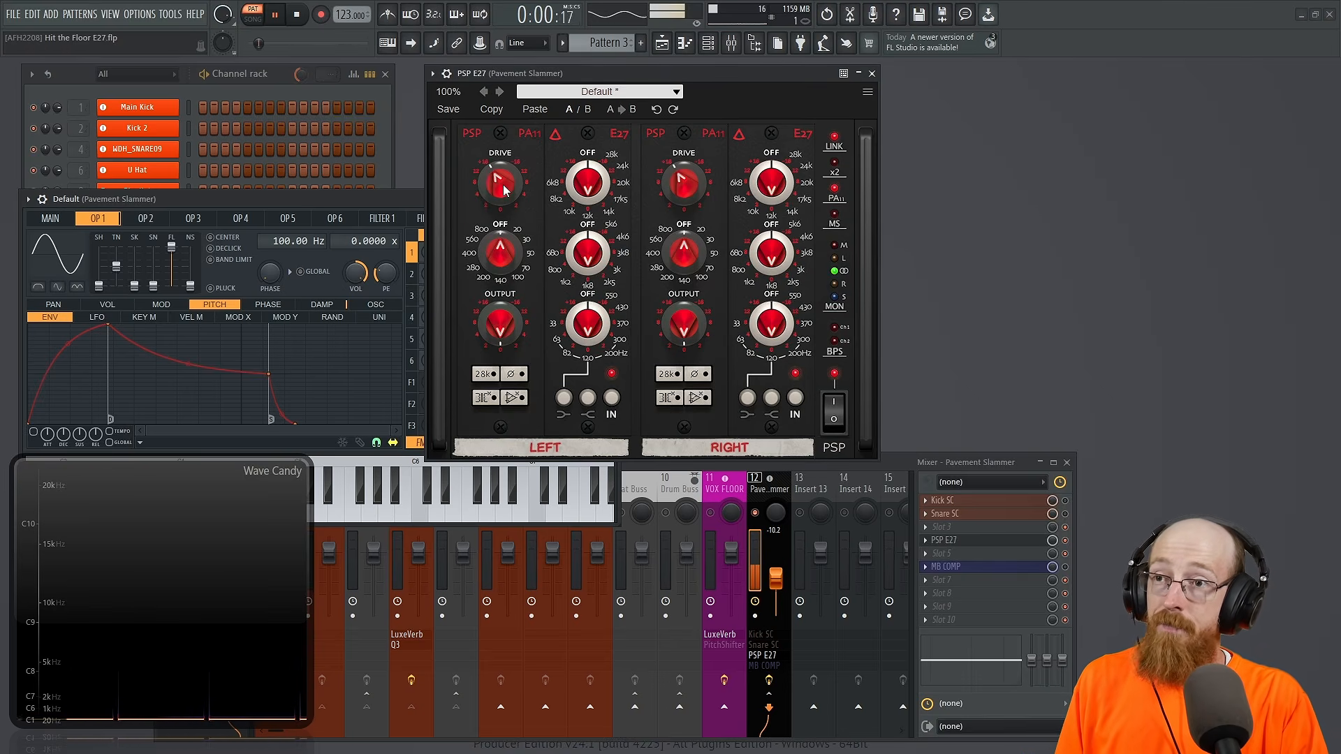
pyautogui.click(833, 218)
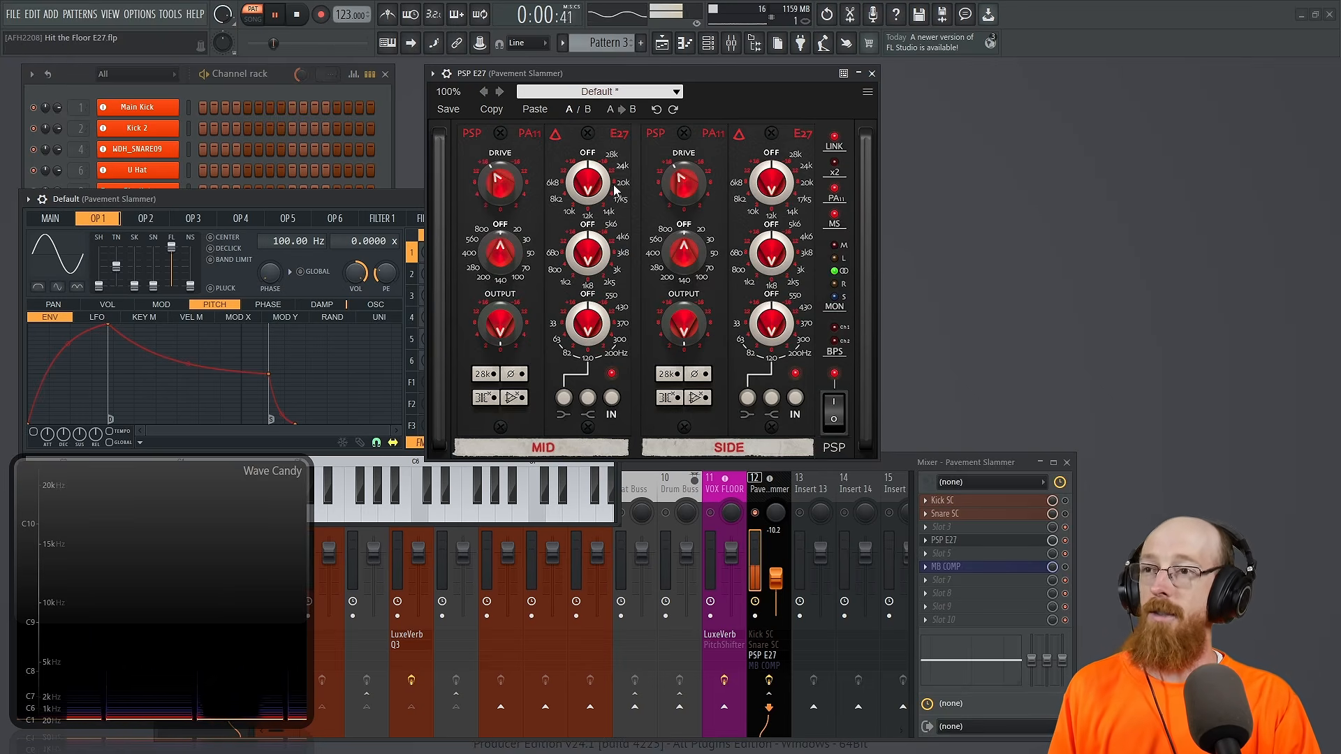
pyautogui.click(834, 218)
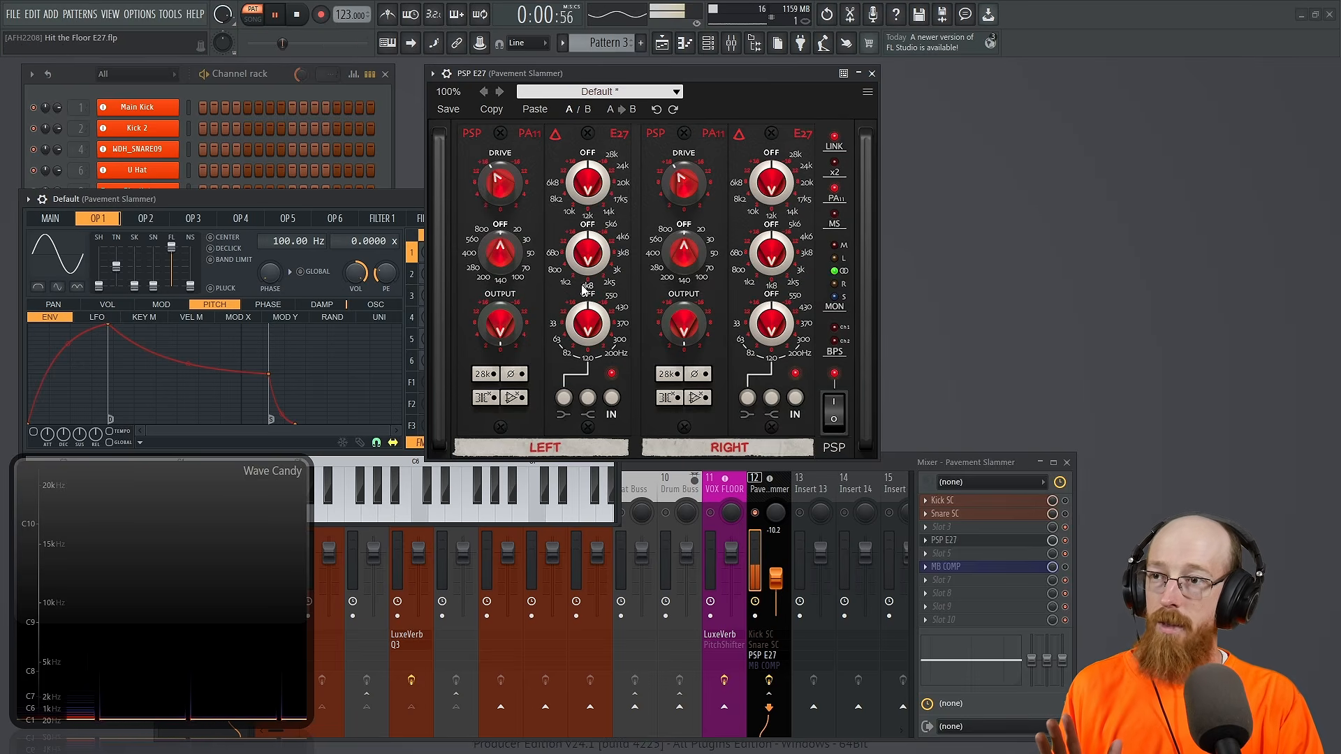
# Step: Set the linked low EQ band to 82 Hz with more gain, and enable mid-side processing before stopping playback
pyautogui.click(566, 352)
pyautogui.moveTo(593, 322); pyautogui.dragTo(581, 268)
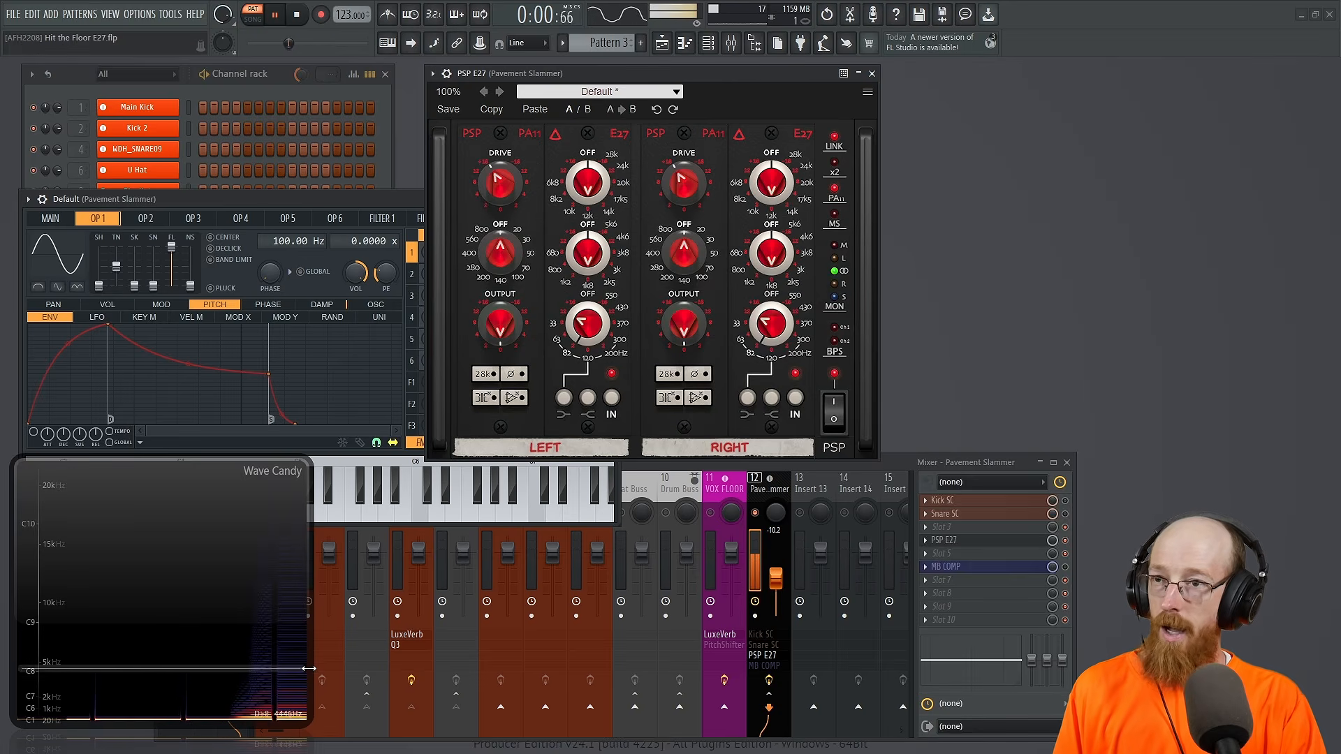
pyautogui.click(838, 219)
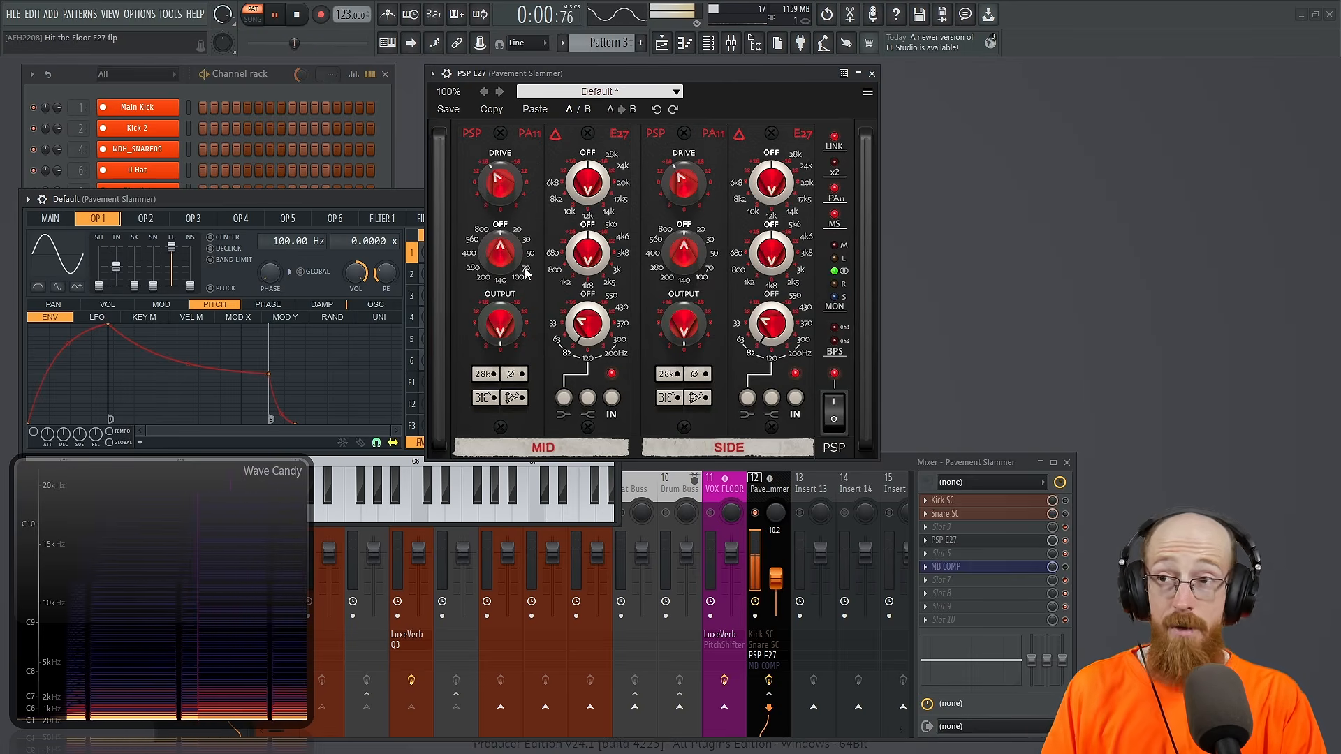
pyautogui.press('space')
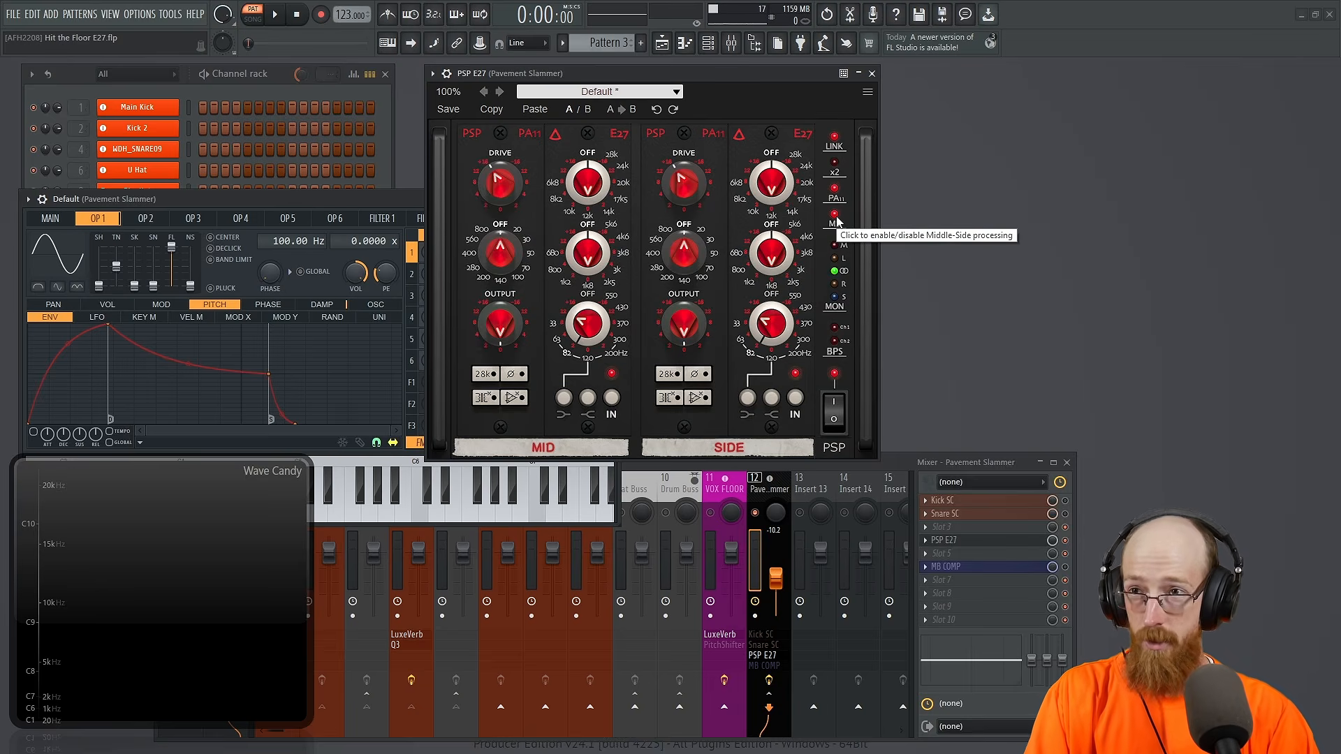
# Step: Enable the x2 option for a second EQ section per channel and return to left-right processing
pyautogui.click(835, 190)
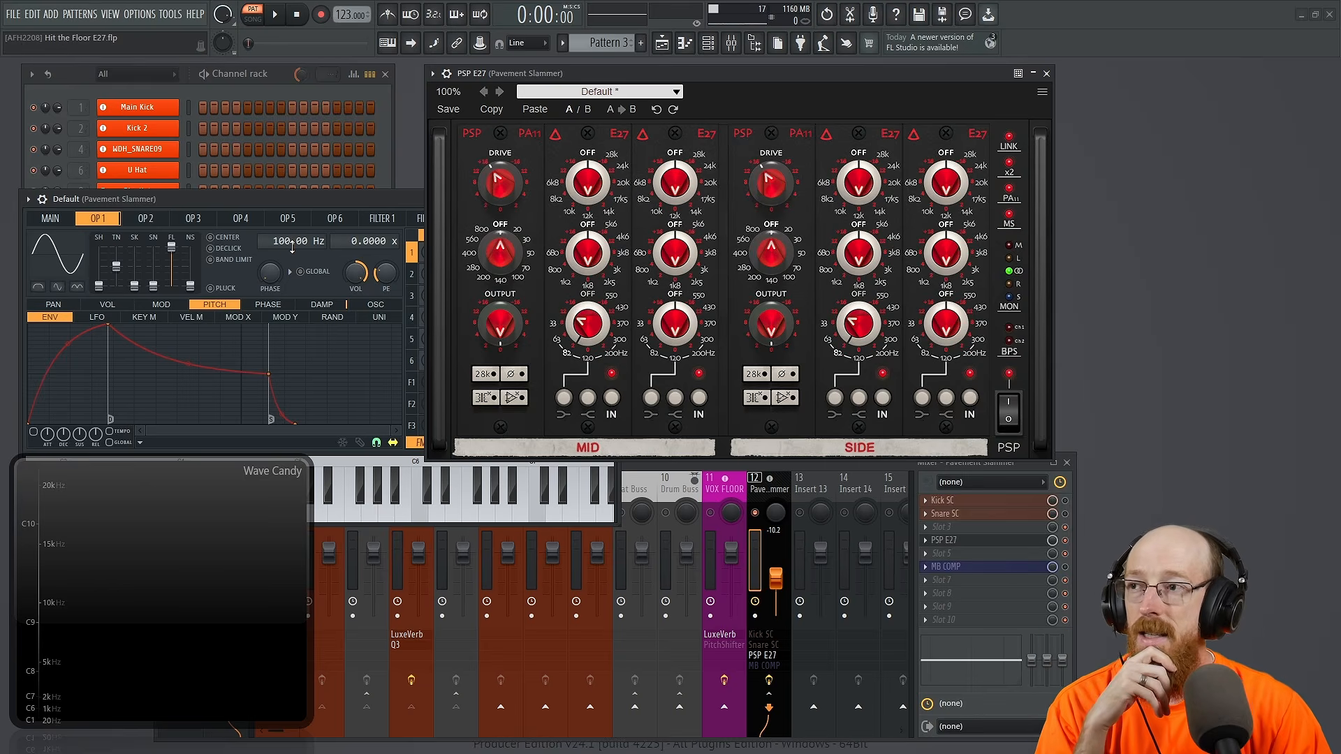
pyautogui.click(1009, 217)
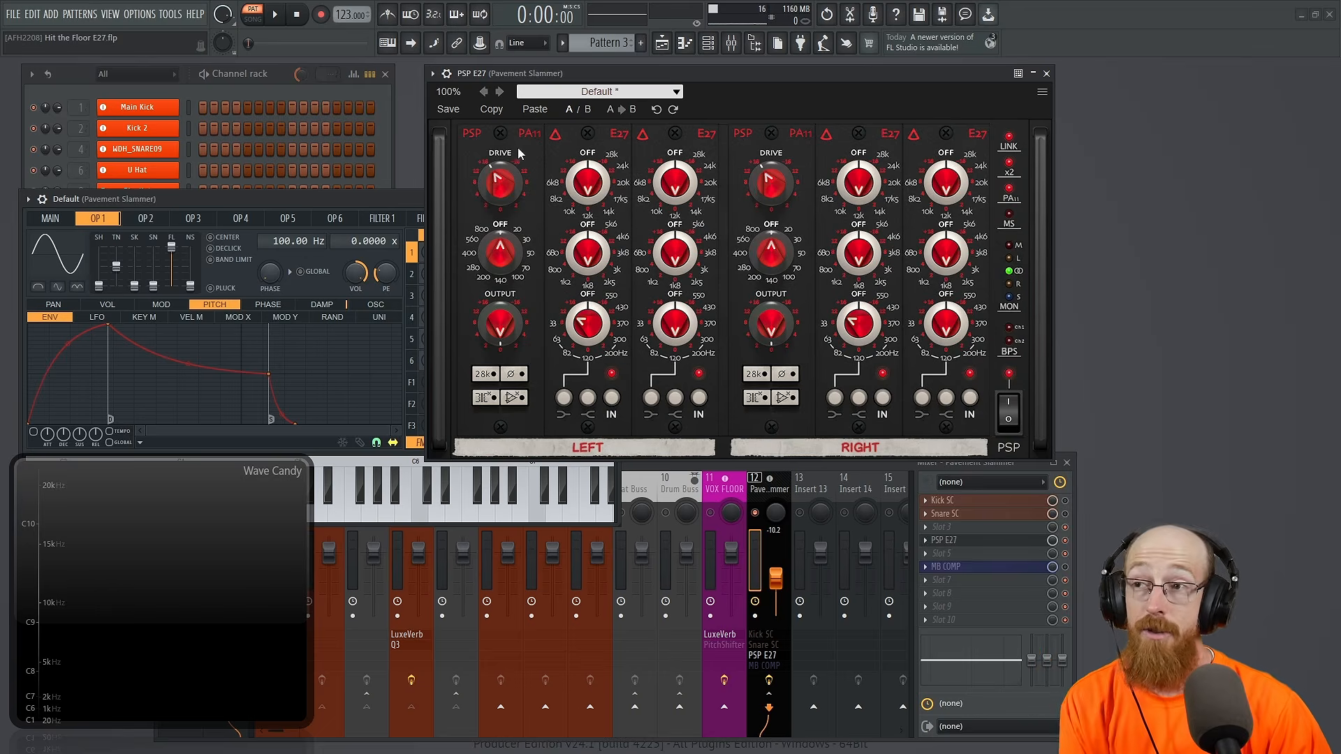
# Step: Play the saw-shaped tone, raise the linked Drive while watching the Wave Candy spectrum, and stop playback
pyautogui.press('space')
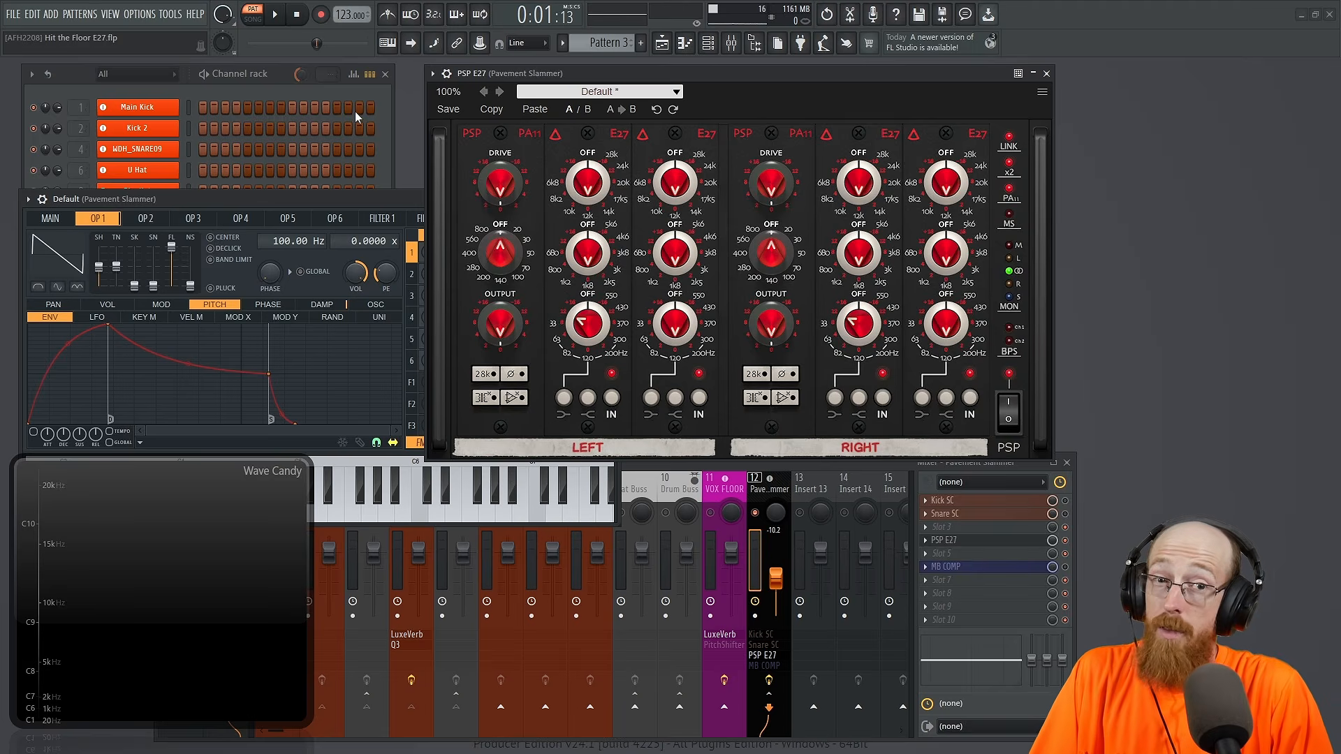
pyautogui.press('space')
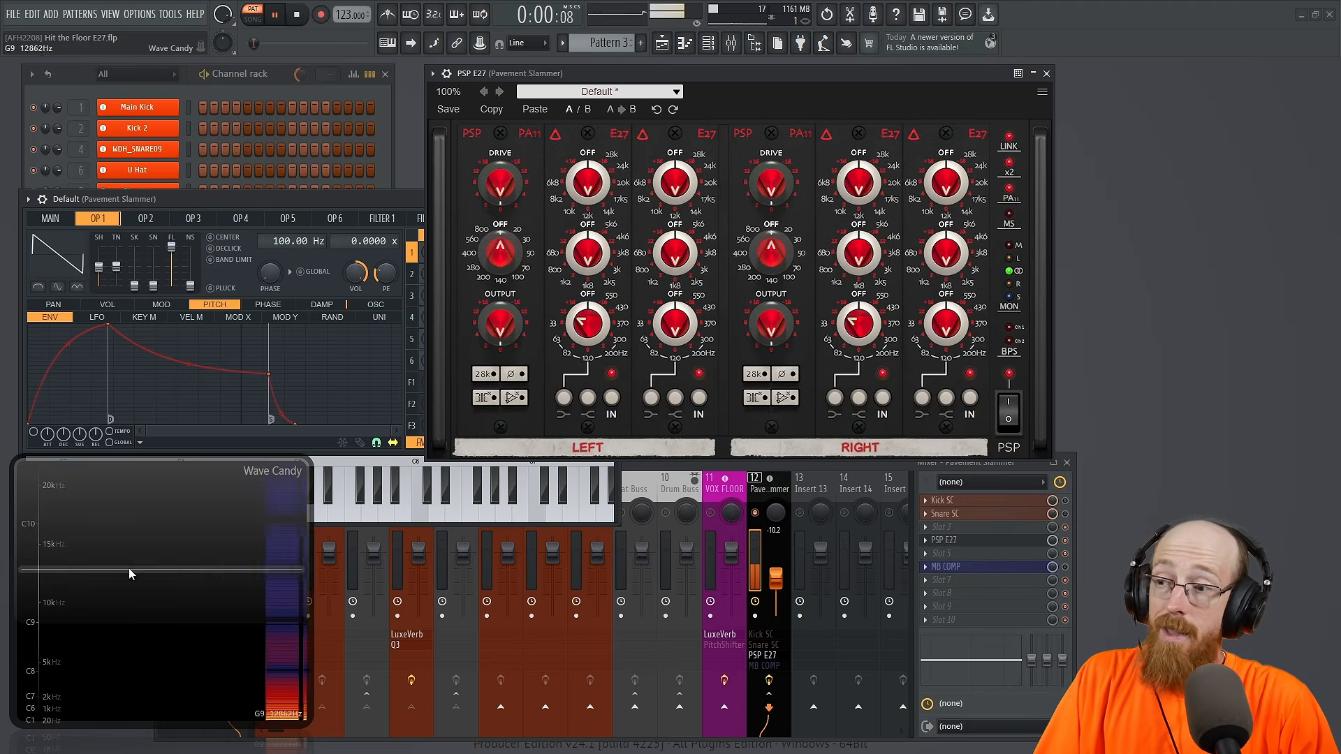
pyautogui.moveTo(498, 185); pyautogui.dragTo(497, 132)
pyautogui.press('space')
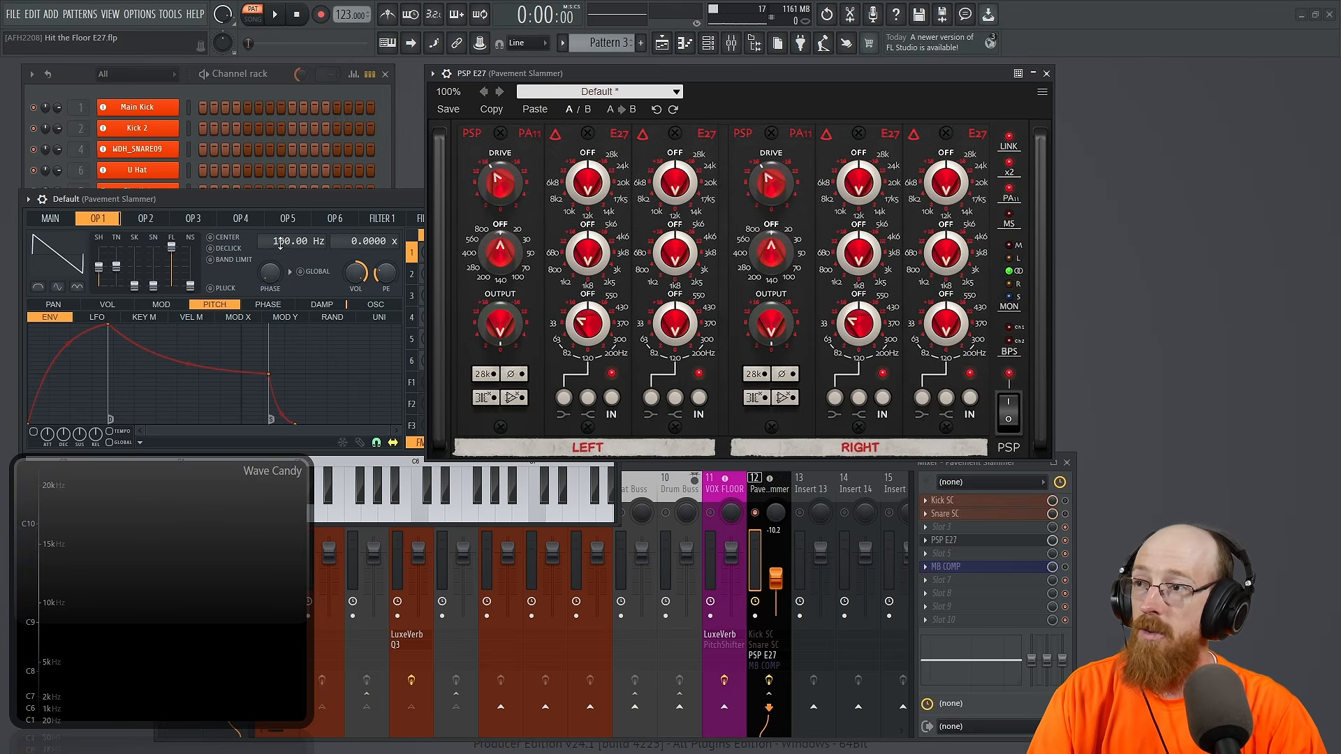
# Step: Set operator 1 to a sine shape at 400 Hz and audition it with higher Drive and the low EQ band at 370 Hz
pyautogui.moveTo(99, 268); pyautogui.dragTo(99, 287)
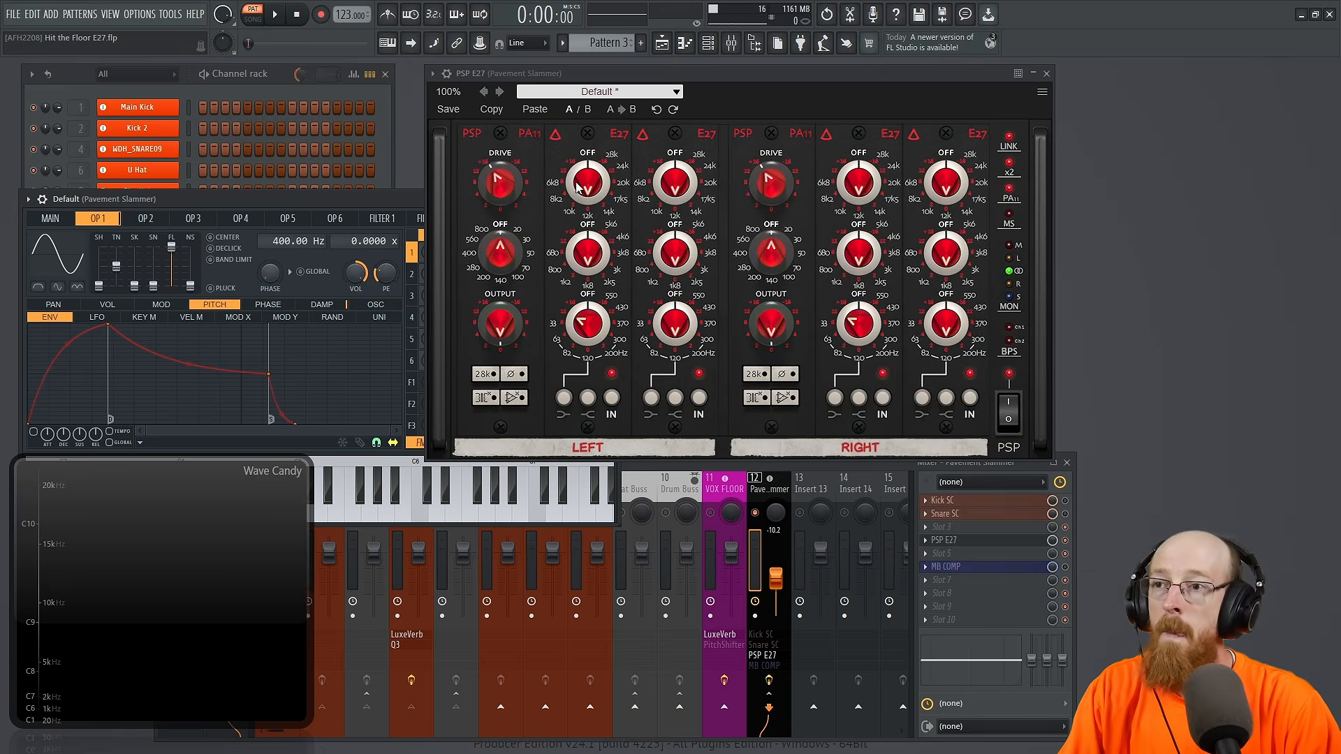
pyautogui.press('space')
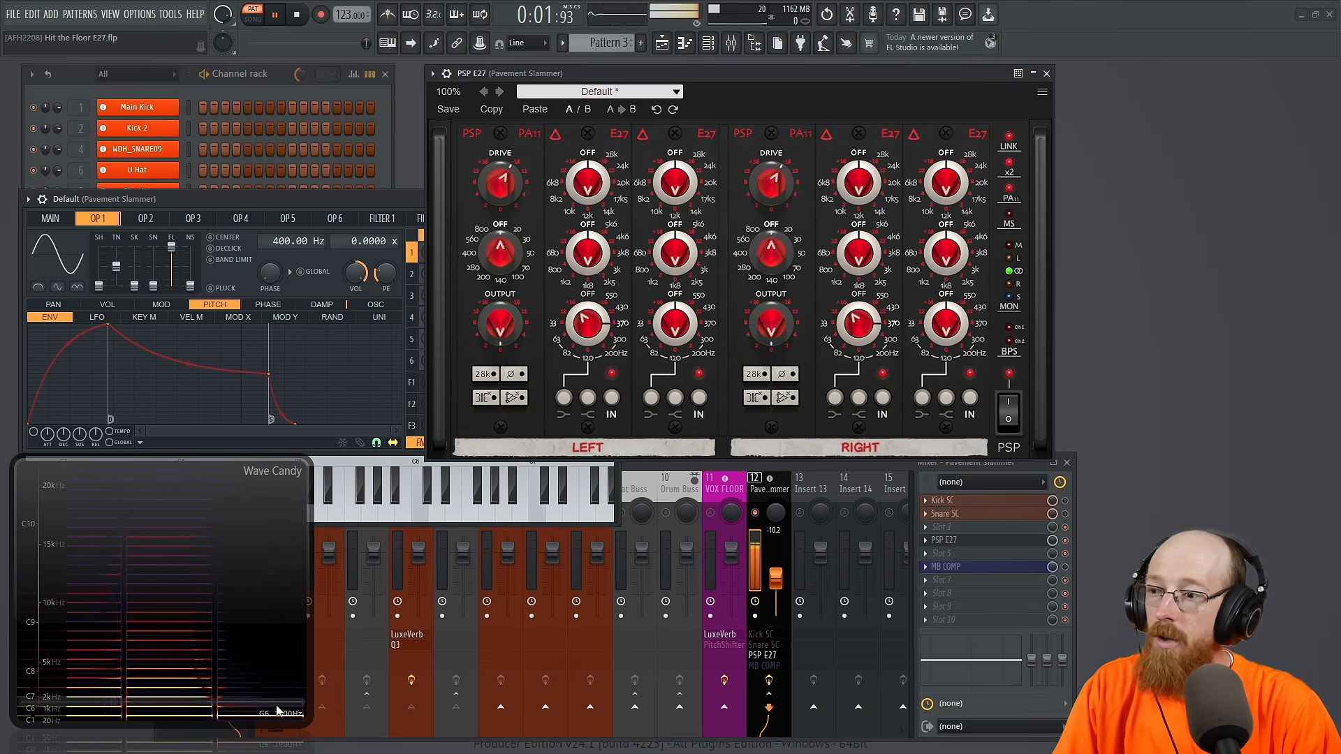
pyautogui.press('space')
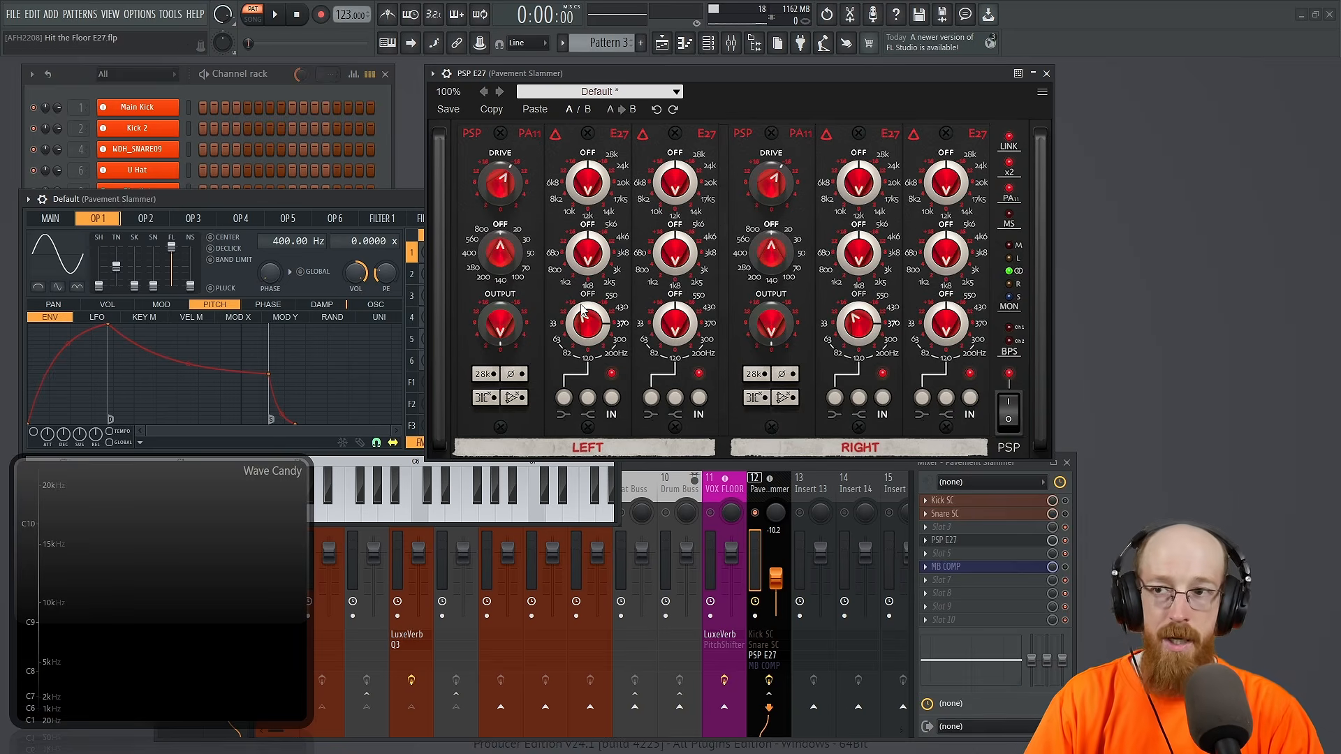
# Step: Switch mid-side processing on and back off, and return the linked Drive to zero
pyautogui.click(1010, 221)
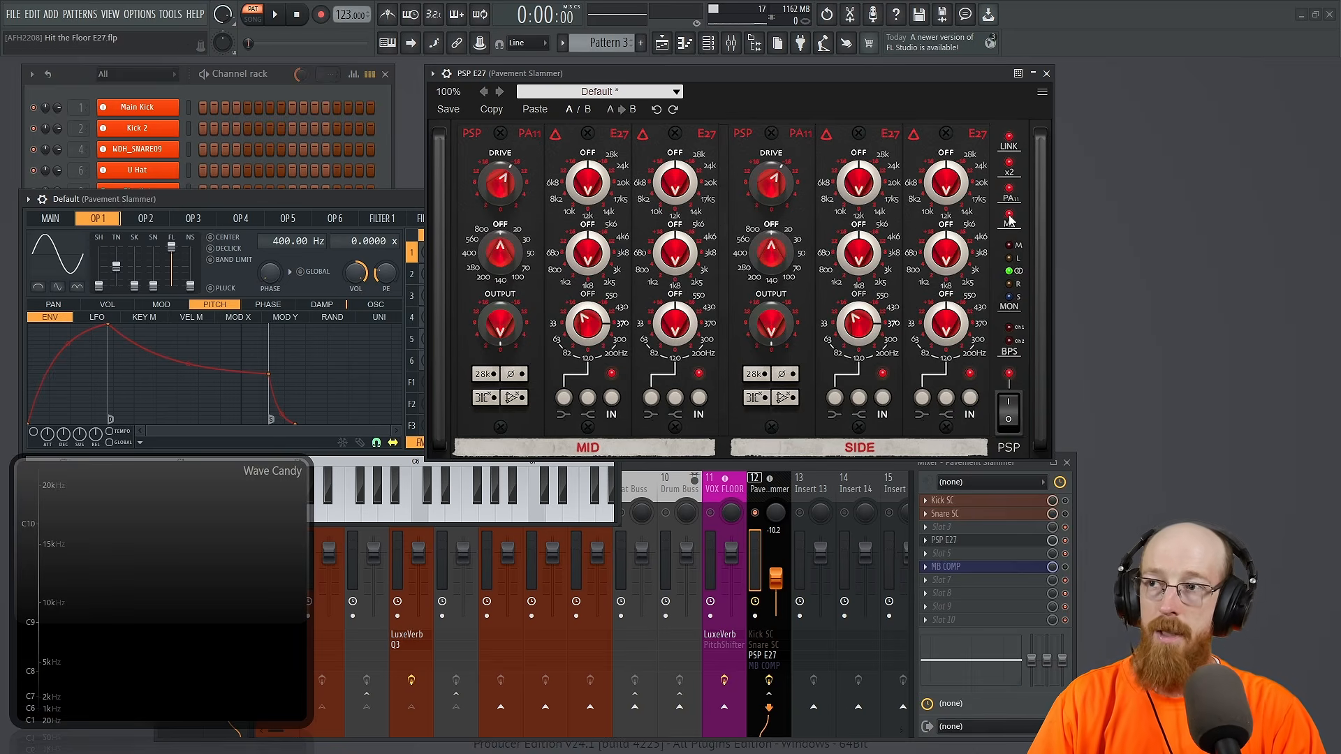
pyautogui.click(1009, 221)
pyautogui.moveTo(488, 184); pyautogui.dragTo(494, 118)
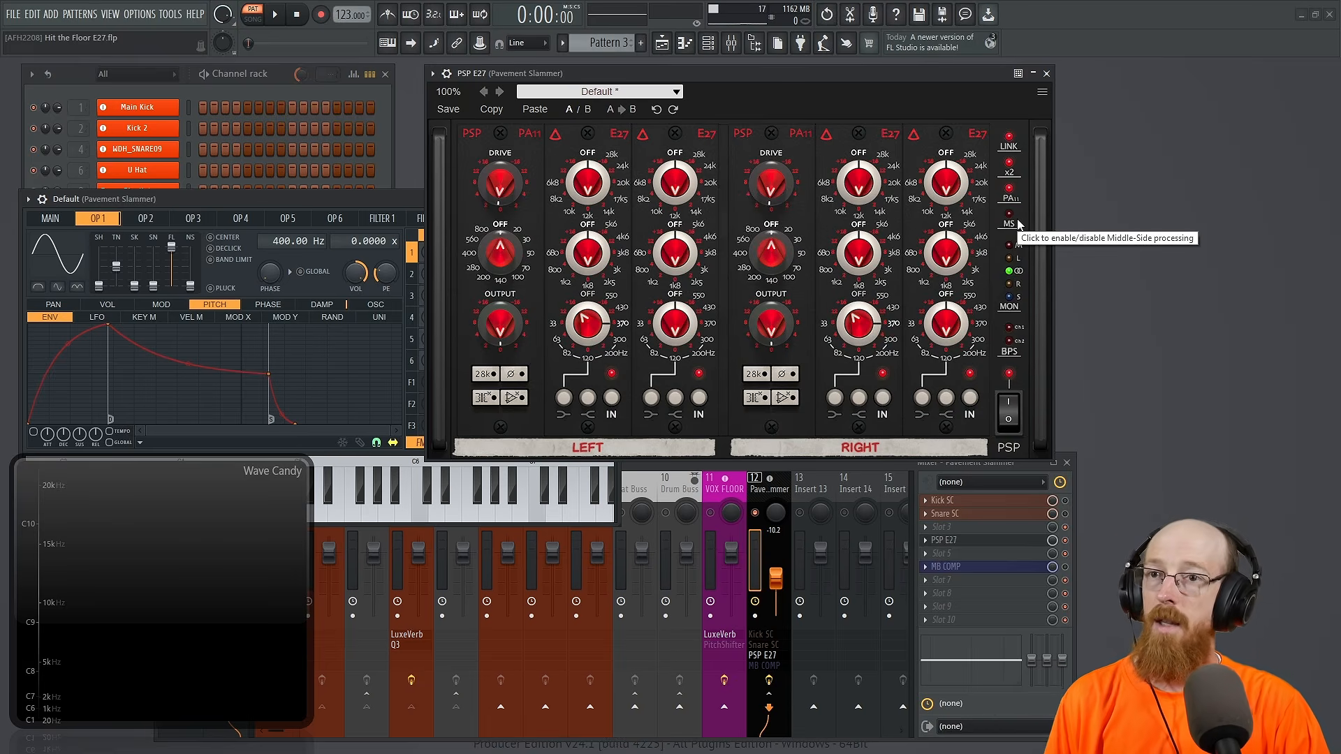
# Step: Switch the x2 option off and on again, and do the same with the PA11 preamp section
pyautogui.click(1009, 164)
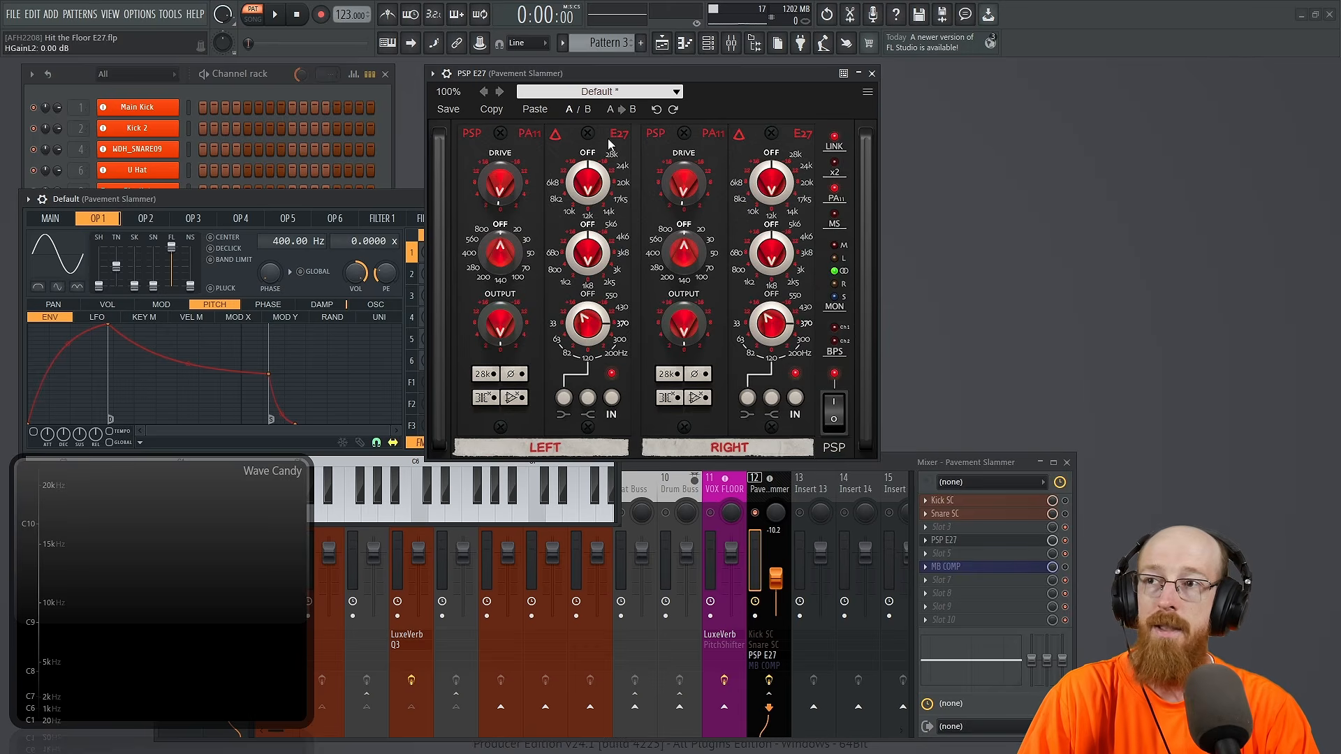
pyautogui.click(837, 168)
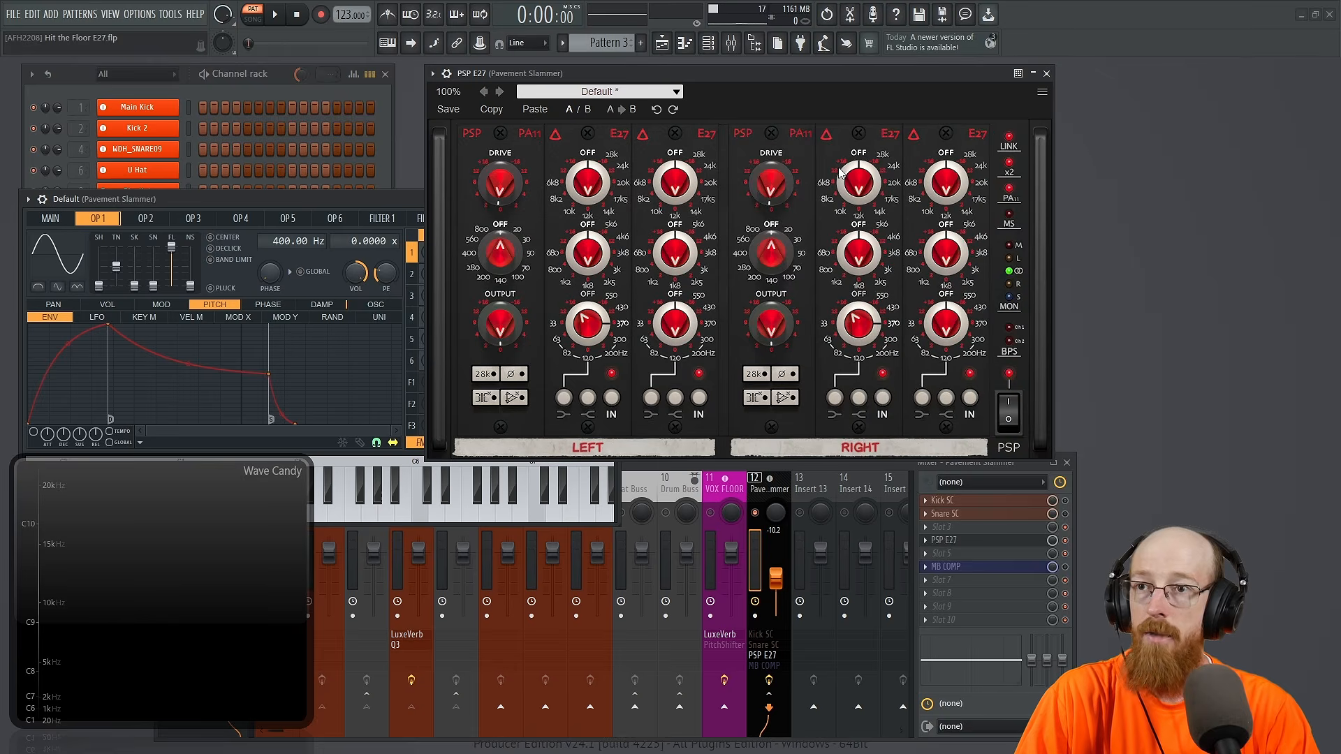
pyautogui.click(1009, 189)
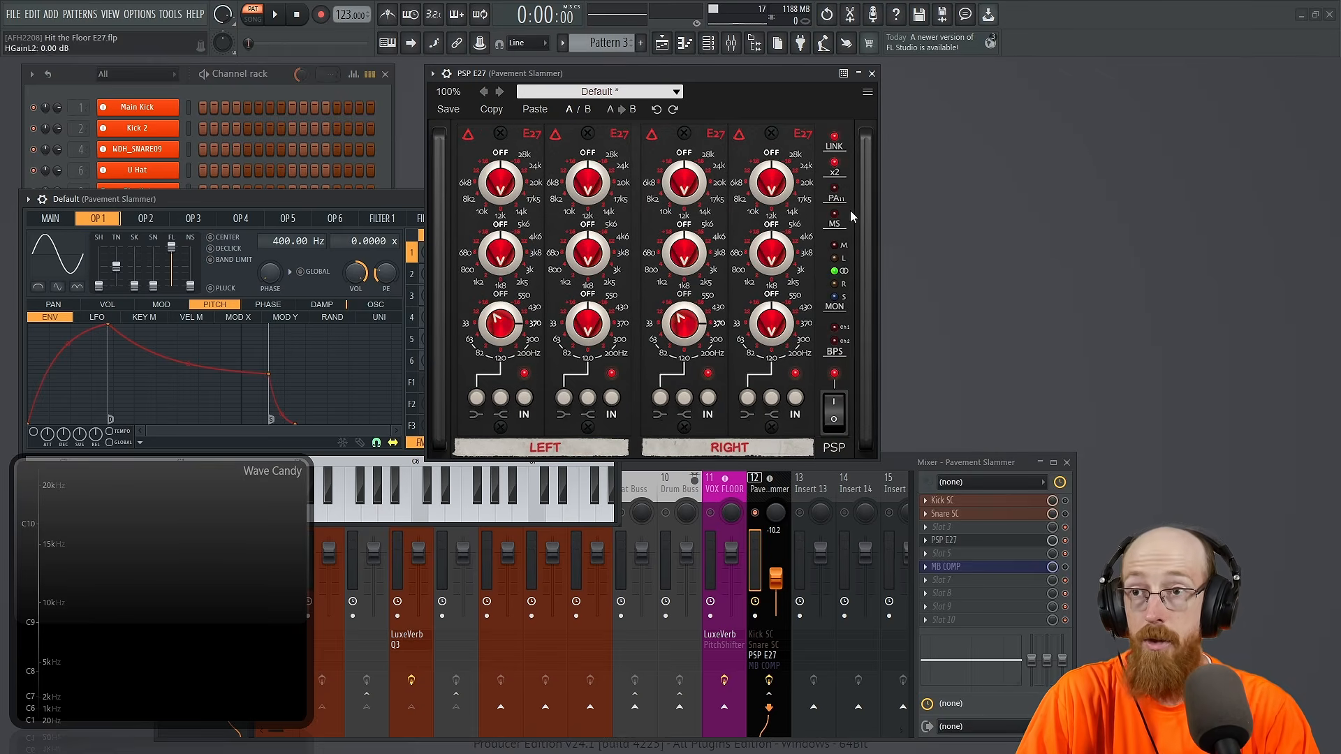
pyautogui.click(835, 189)
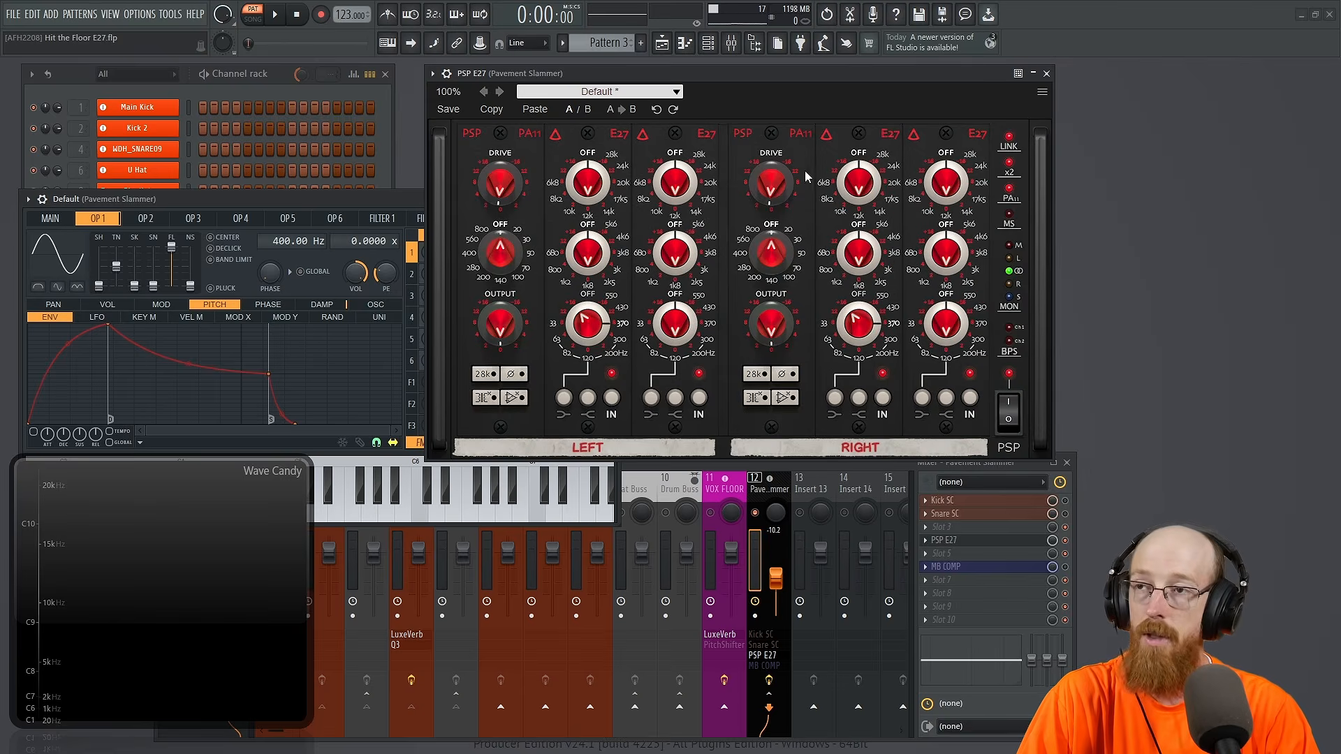
# Step: Load the factory preset 00. Default and close the preset browser
pyautogui.click(608, 92)
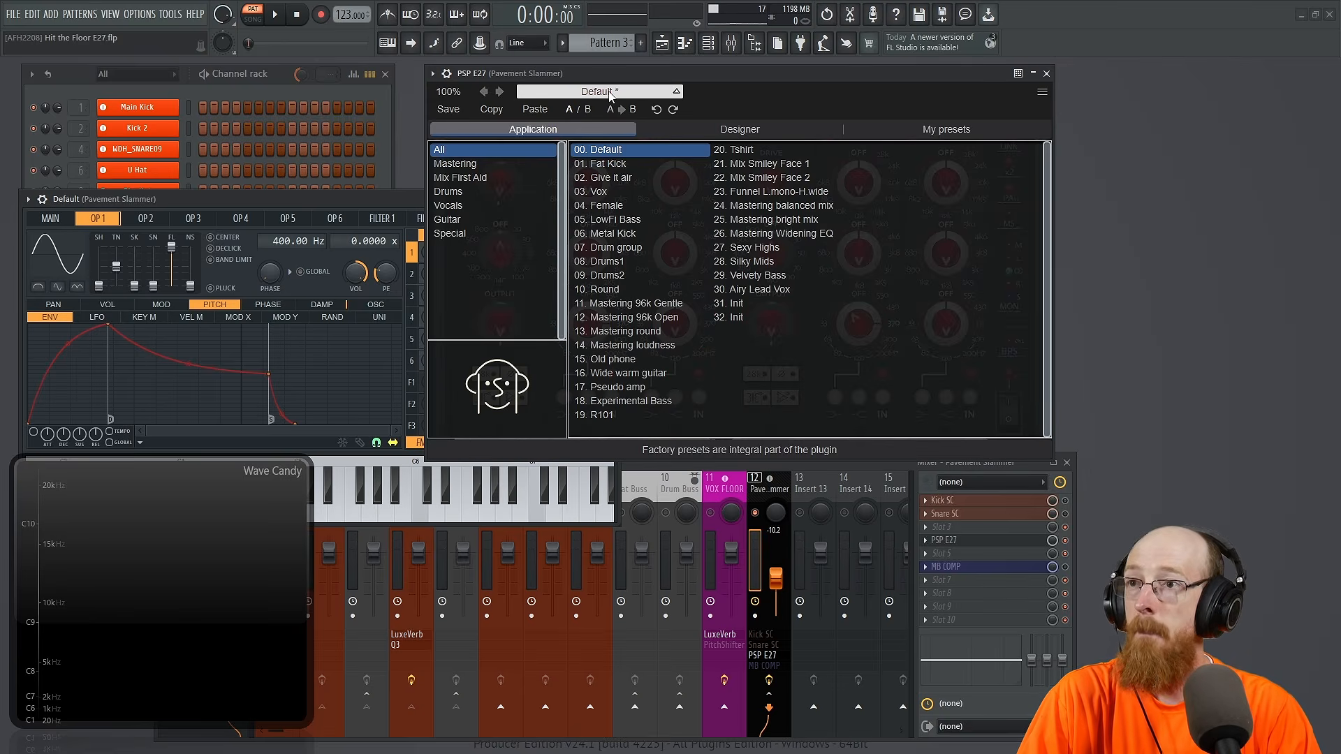
pyautogui.click(630, 150)
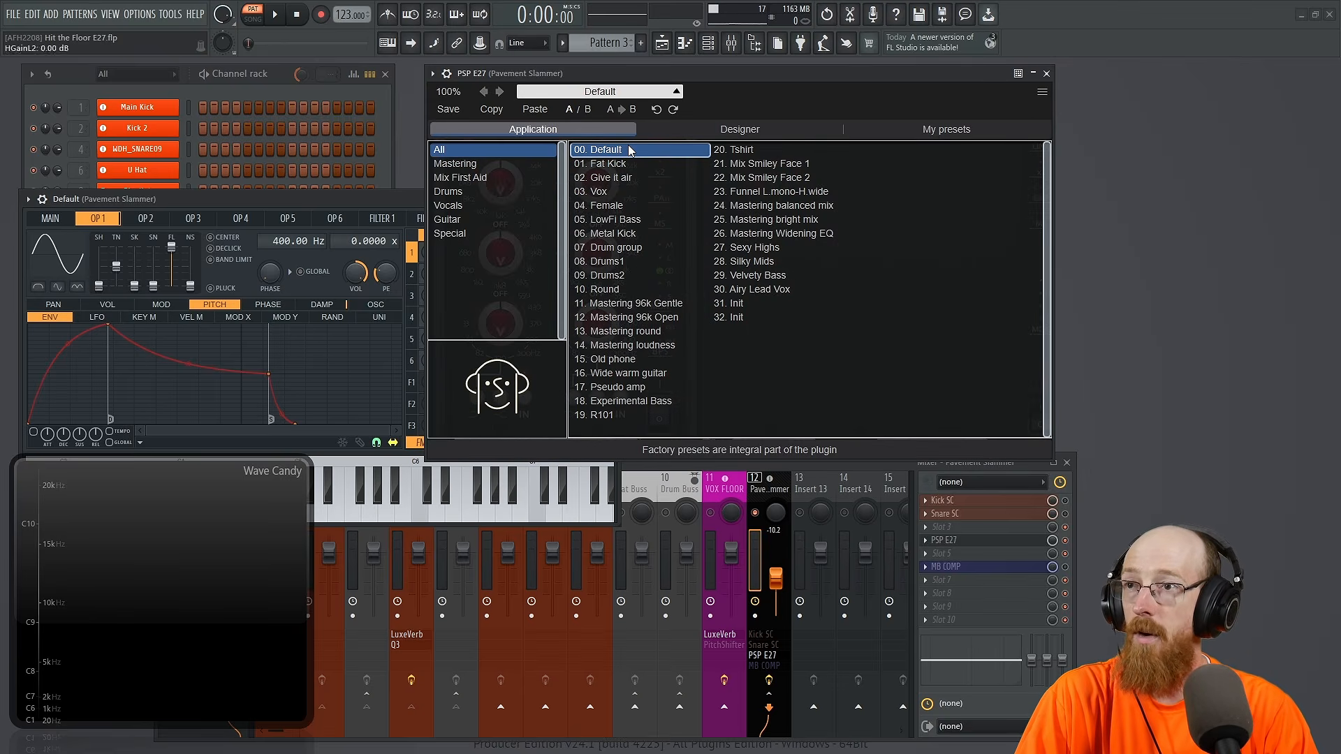
pyautogui.click(608, 91)
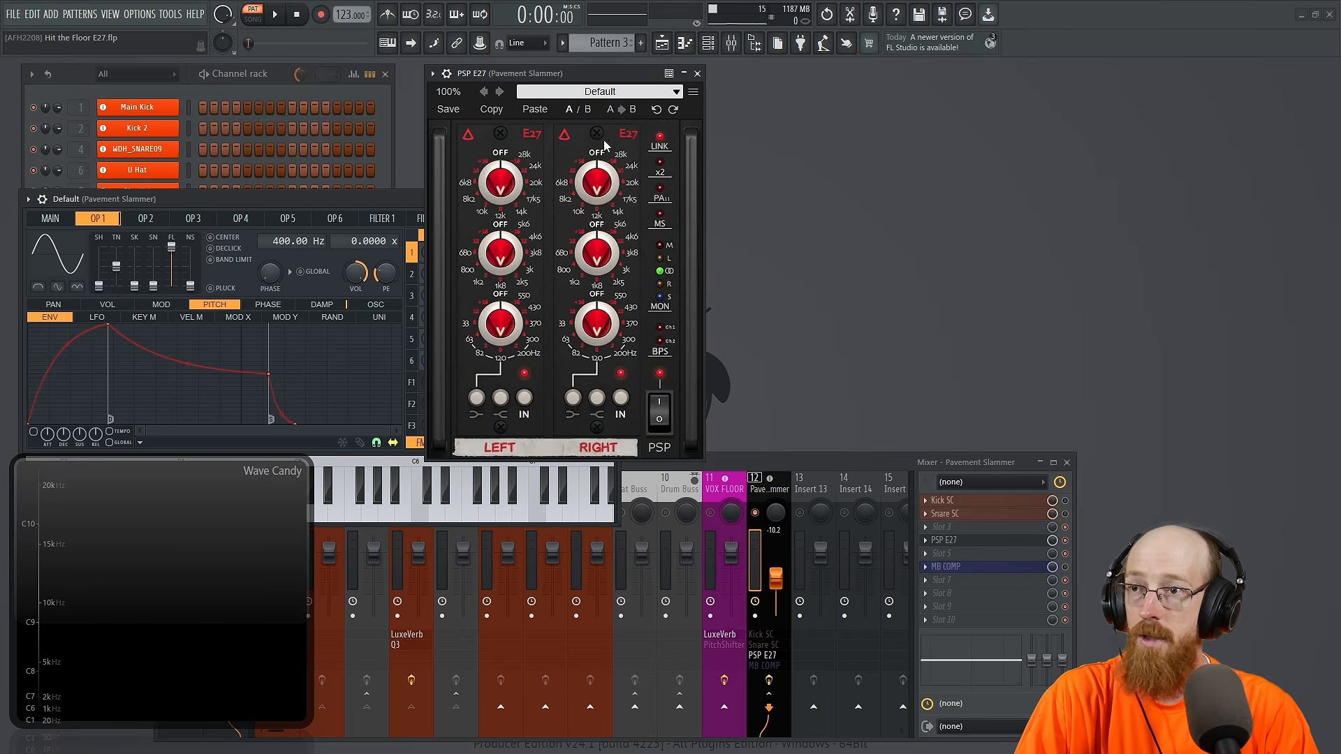
# Step: Enable the PA11 preamp section, and switch mid-side processing on and back off
pyautogui.click(662, 188)
pyautogui.click(833, 225)
pyautogui.click(833, 225)
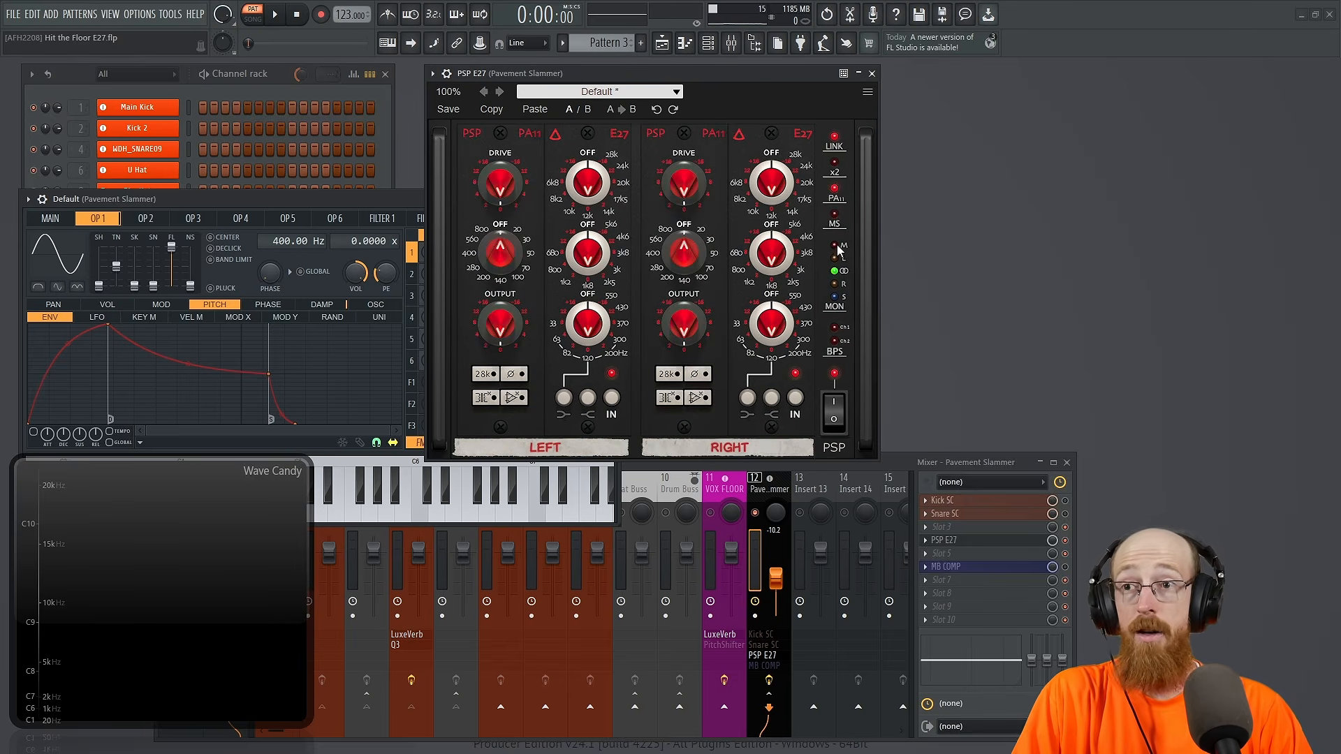
# Step: Set the MON monitoring selector to the side signal (S) and return it to stereo
pyautogui.click(833, 296)
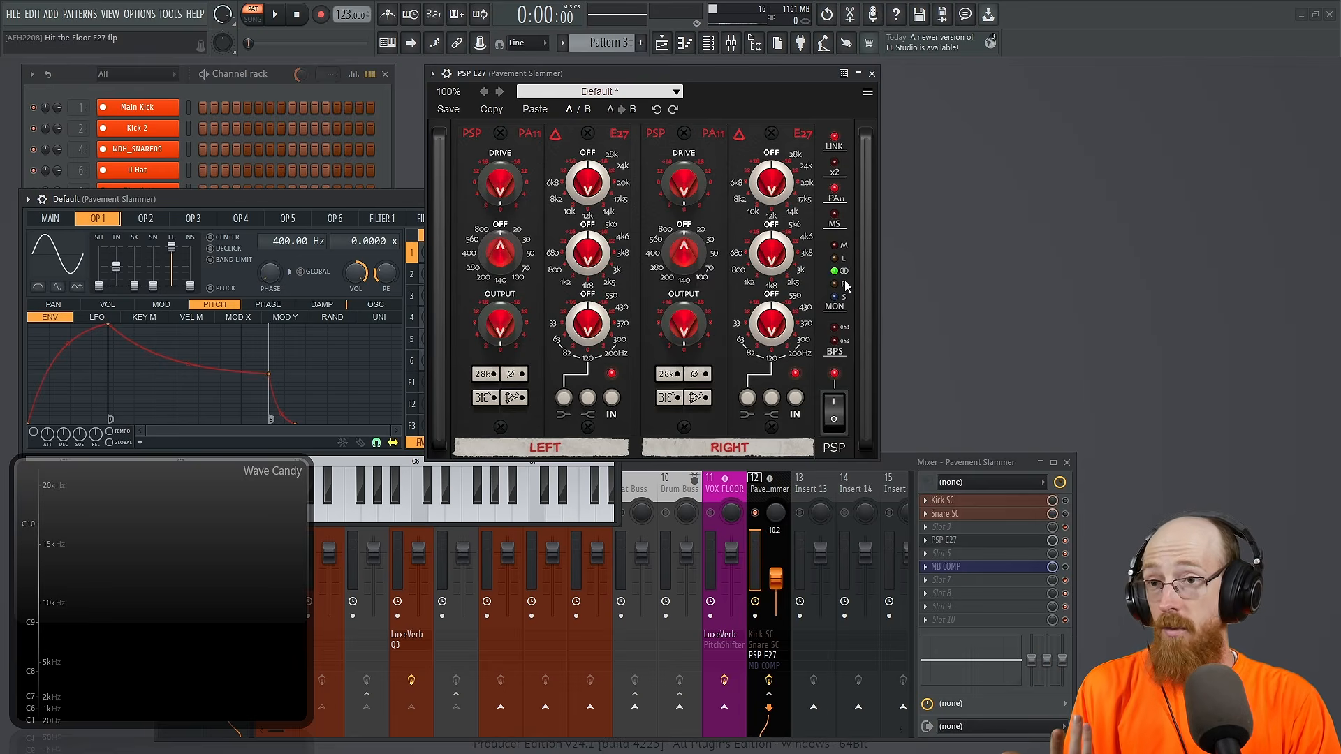
pyautogui.click(835, 297)
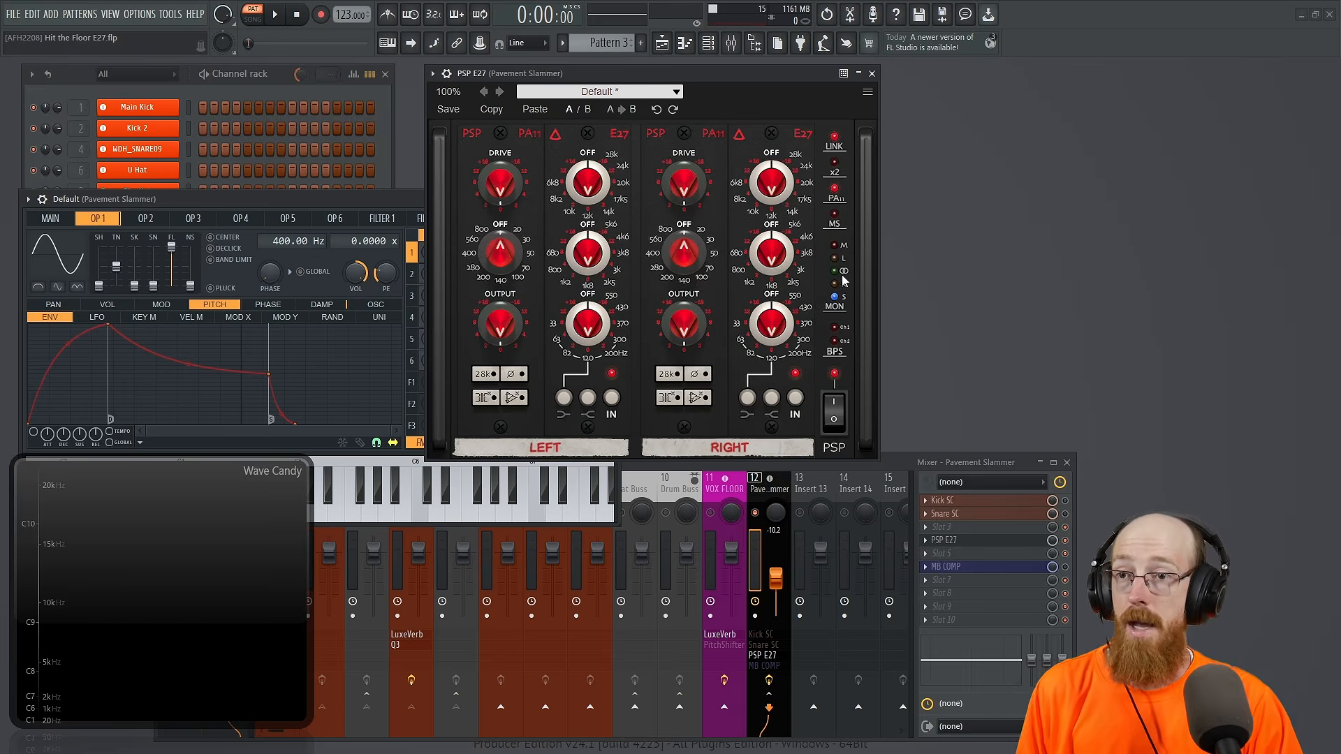
pyautogui.click(842, 277)
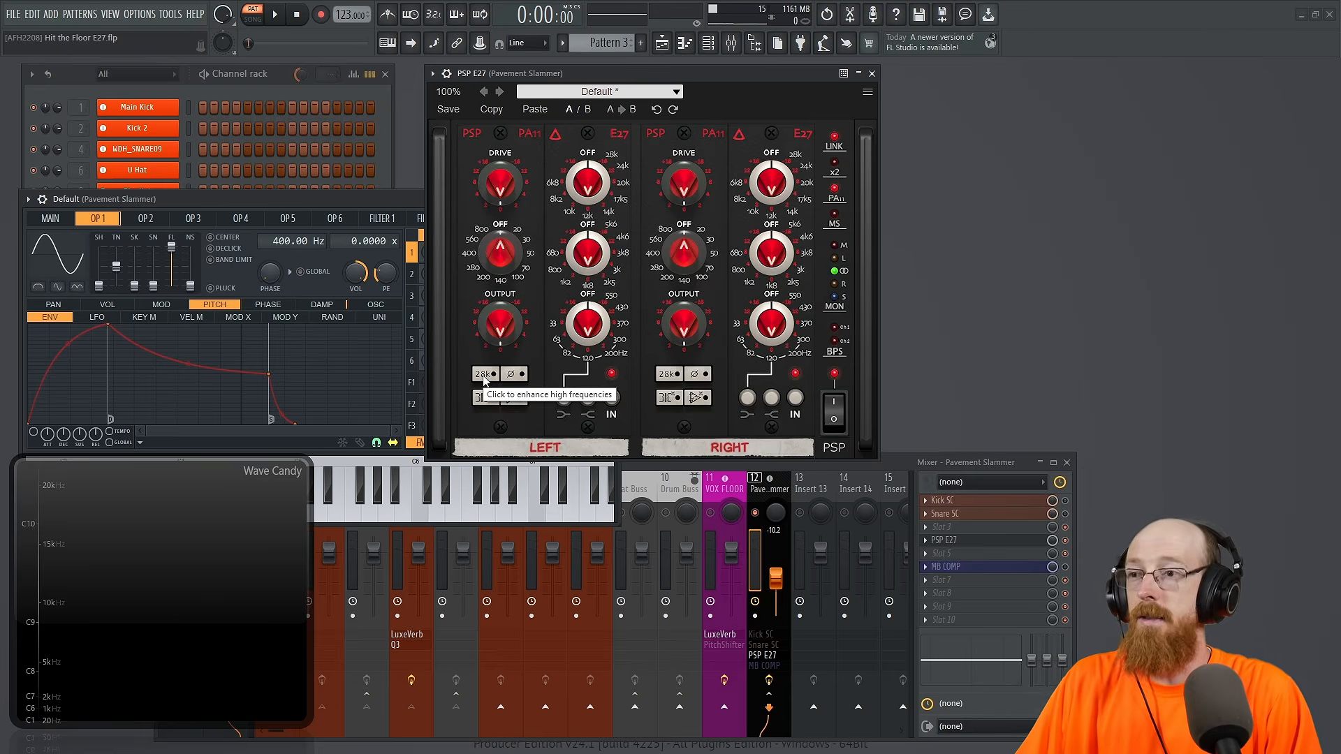
# Step: Enable the linked 28k high-frequency enhancement, audition the sine tone, and change operator 1 to a saw shape
pyautogui.click(484, 375)
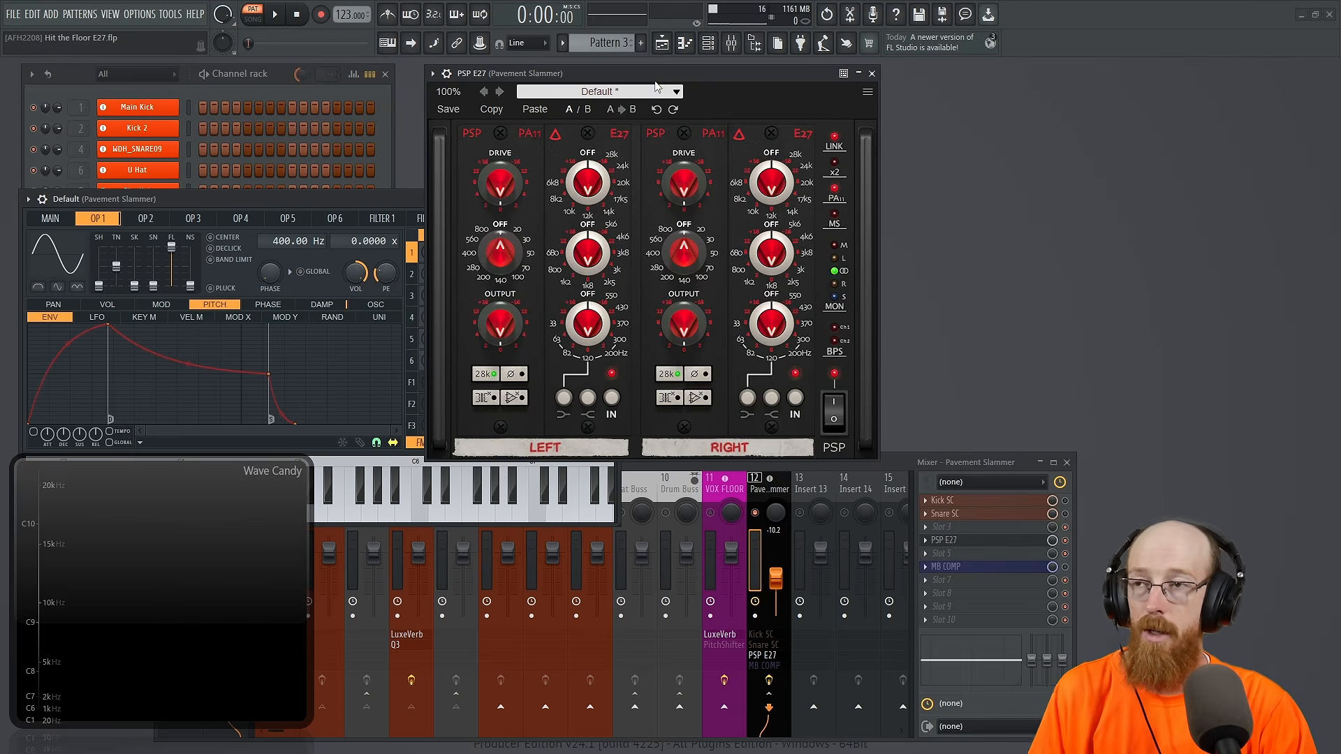
pyautogui.press('space')
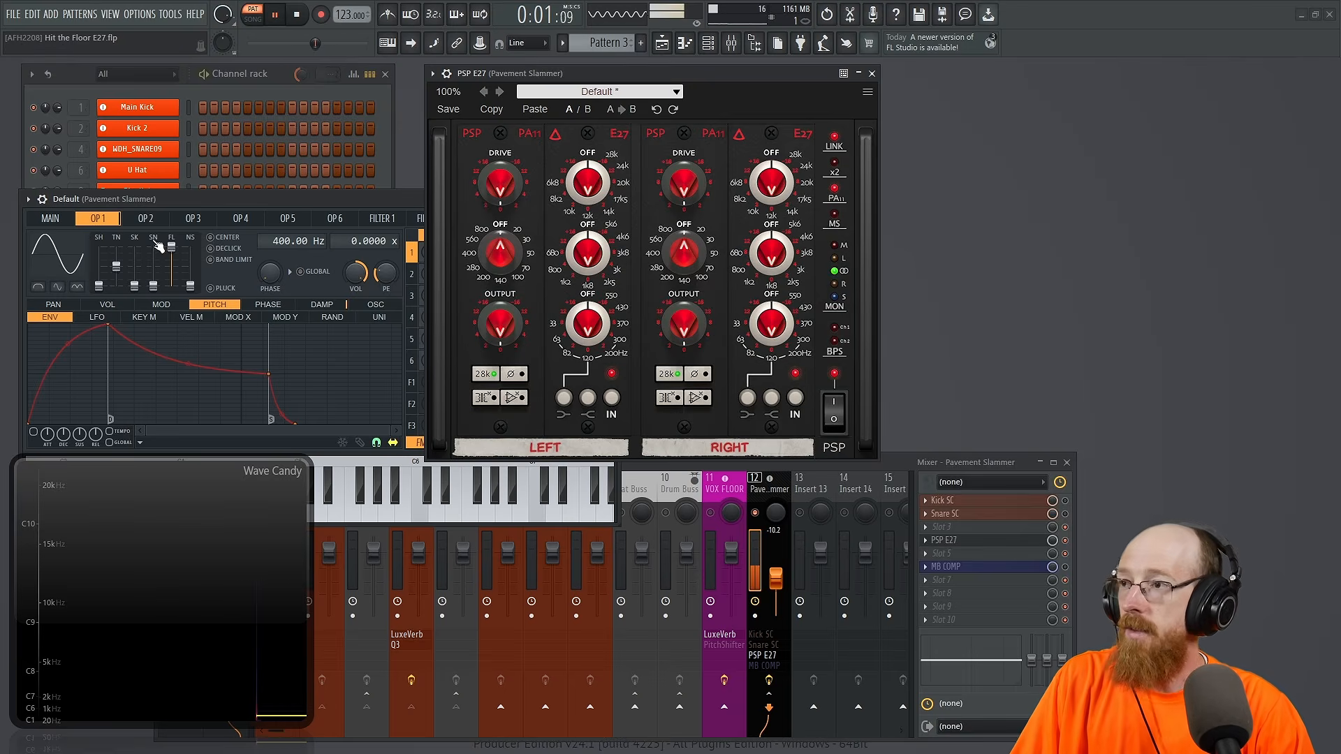
pyautogui.press('space')
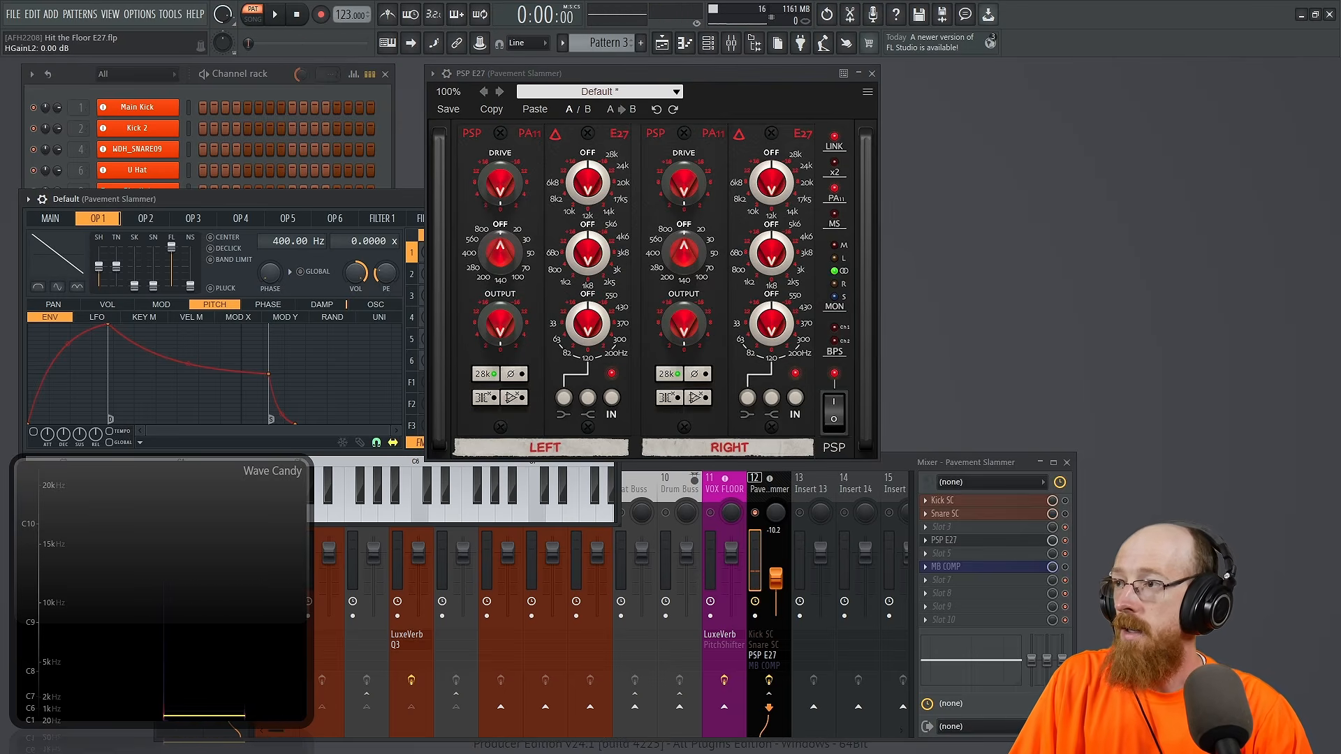
# Step: Play the saw tone with the 28k enhancement off and on for comparison, stop playback, and leave the enhancement off
pyautogui.press('space')
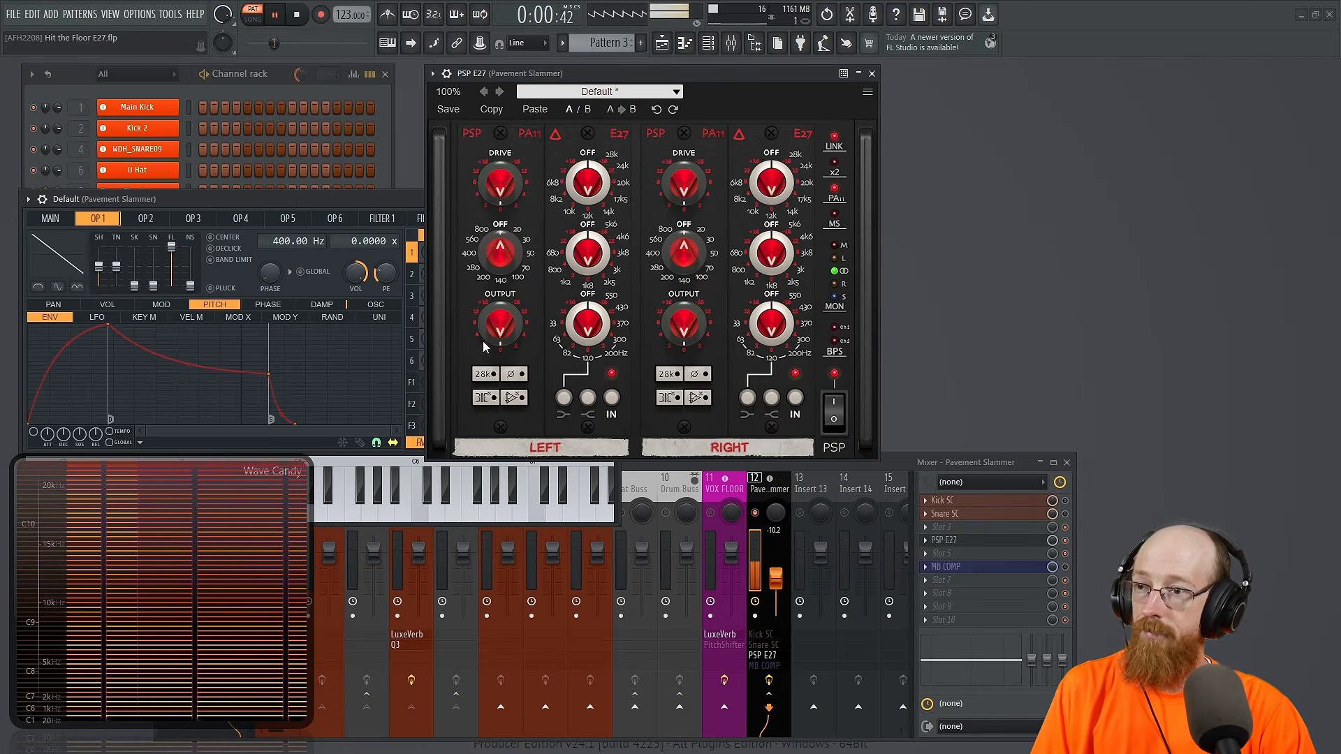
pyautogui.click(483, 375)
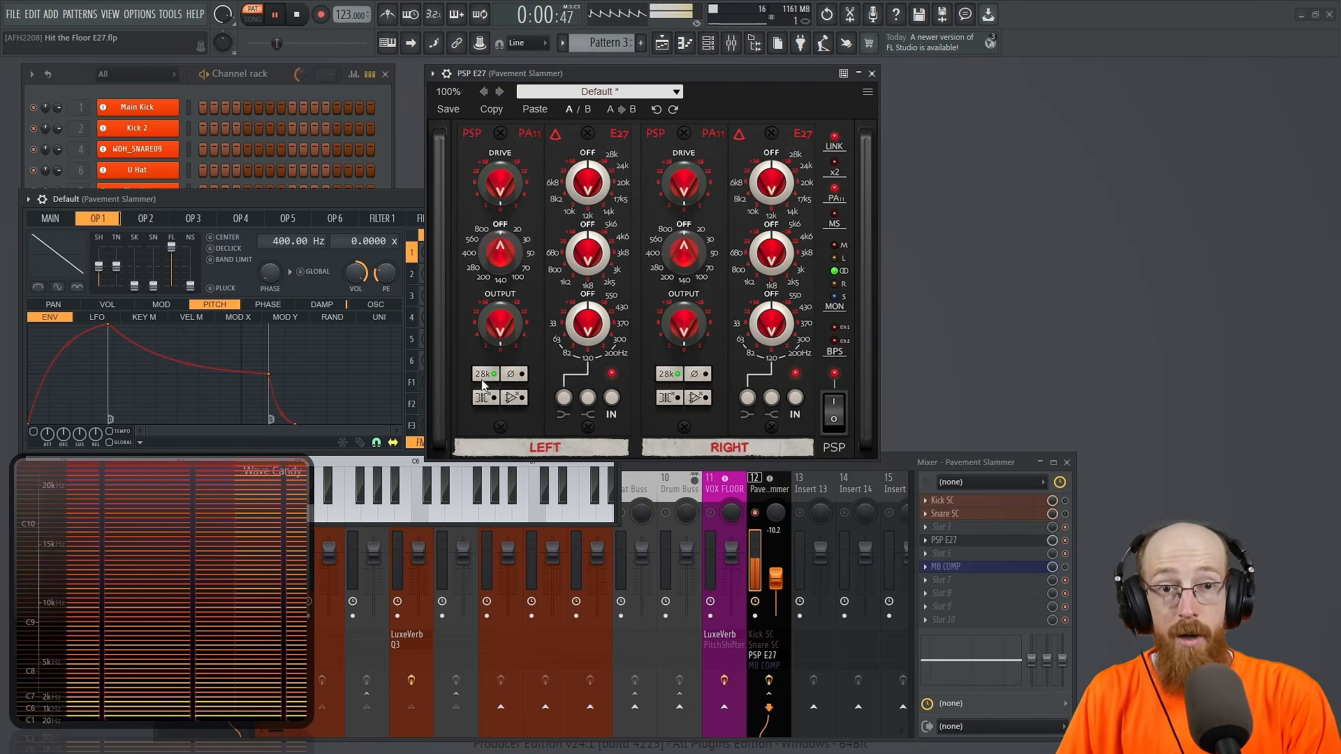
pyautogui.press('space')
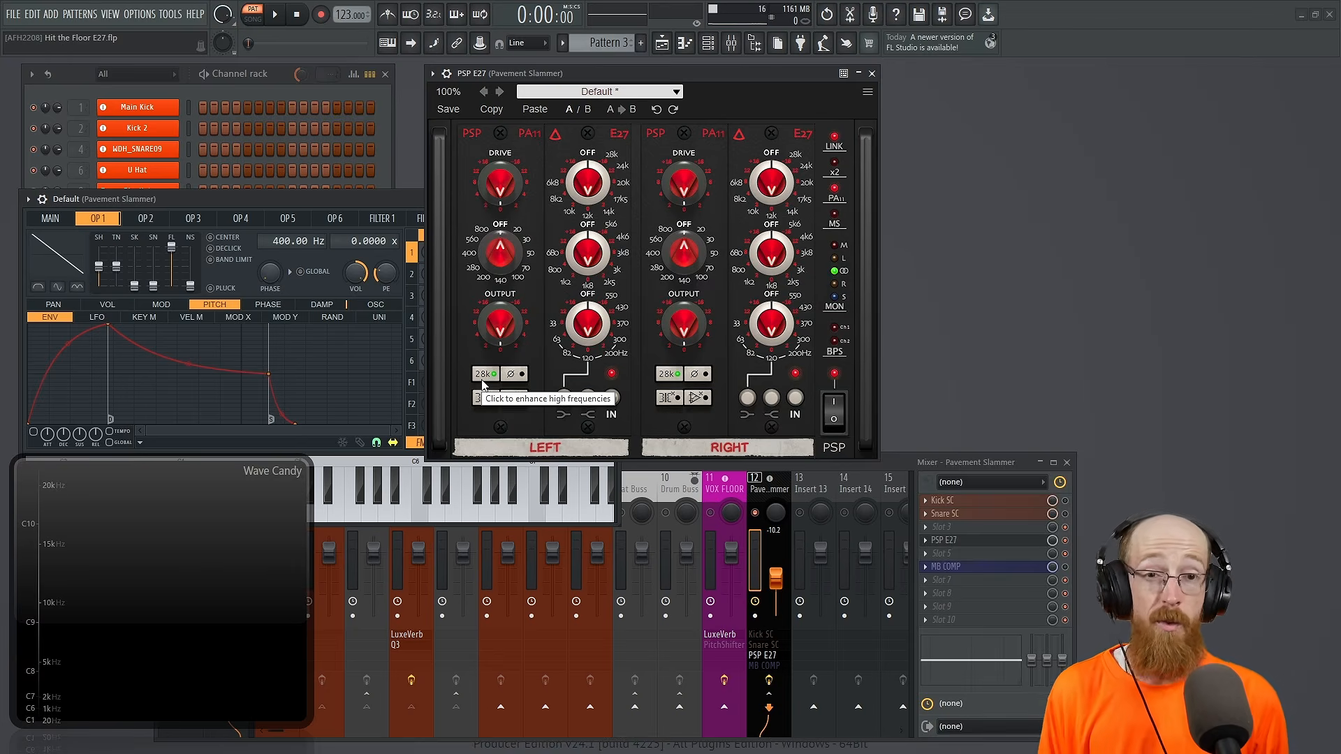
pyautogui.click(482, 379)
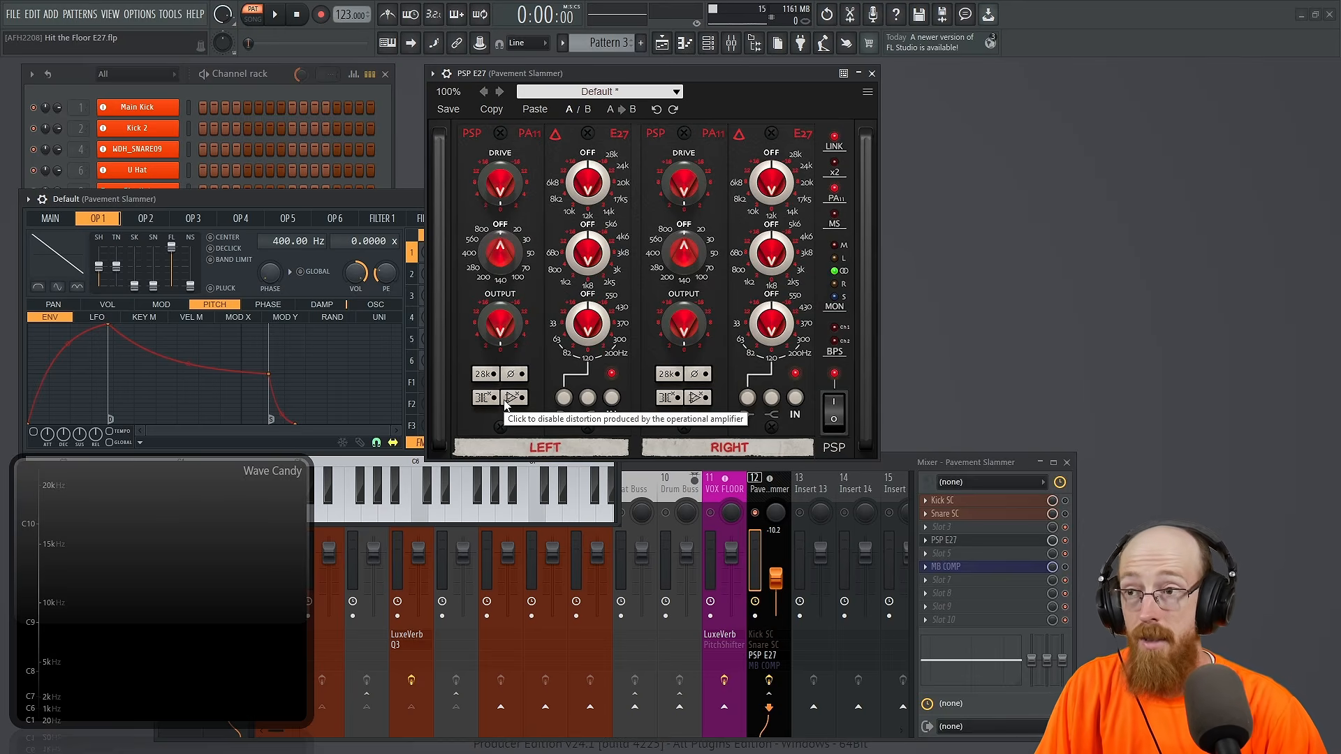
# Step: Switch the 28k high-frequency enhancement on and back off
pyautogui.click(491, 379)
pyautogui.click(491, 378)
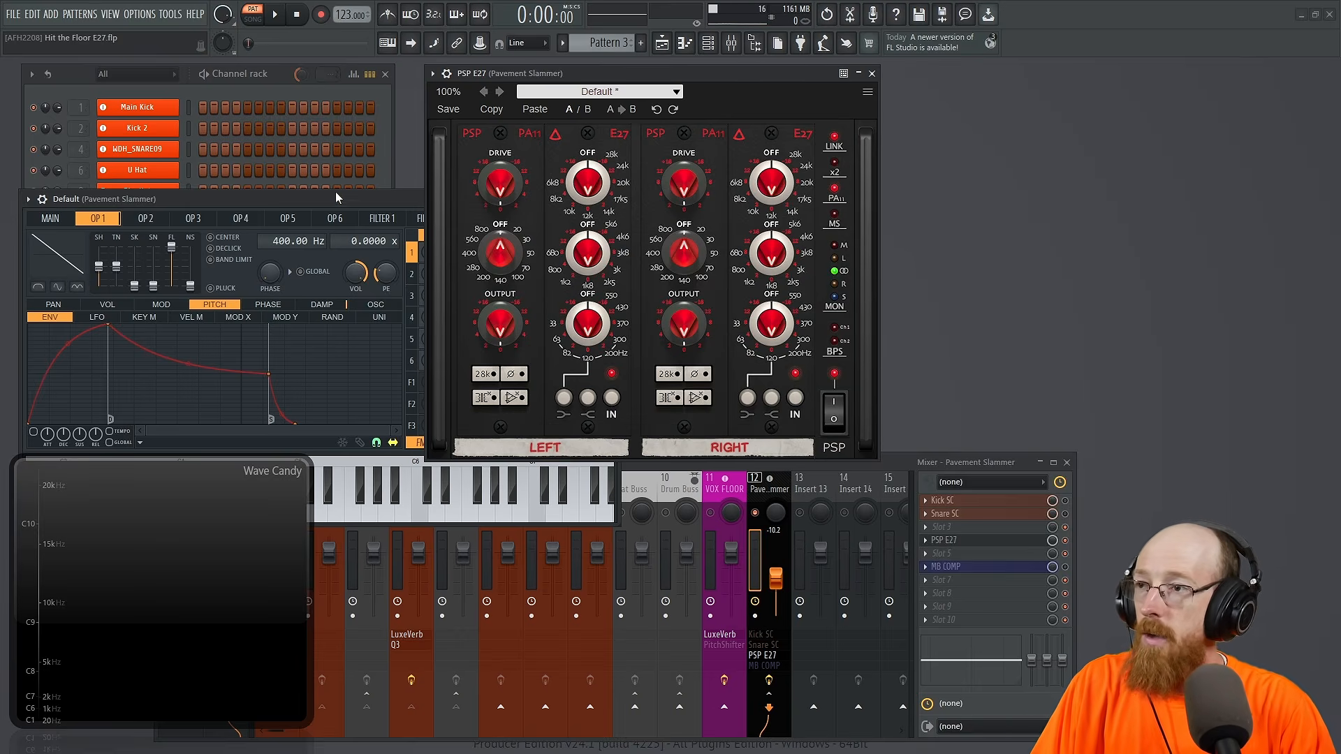
# Step: Raise the linked preamp DRIVE and boost the low EQ band's gain while auditioning the saw tone
pyautogui.moveTo(500, 190); pyautogui.dragTo(493, 110)
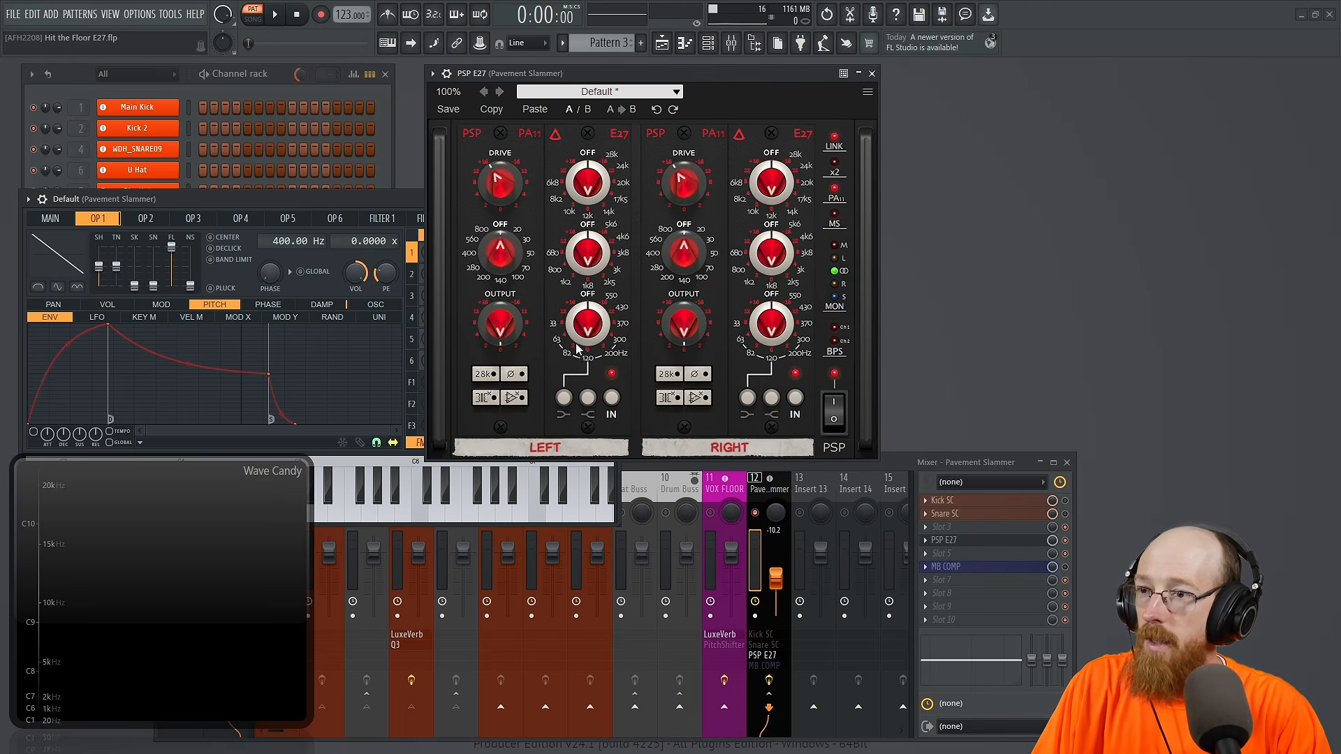
pyautogui.moveTo(567, 354)
pyautogui.mouseDown()
pyautogui.moveTo(571, 288)
pyautogui.moveTo(577, 335)
pyautogui.mouseUp()
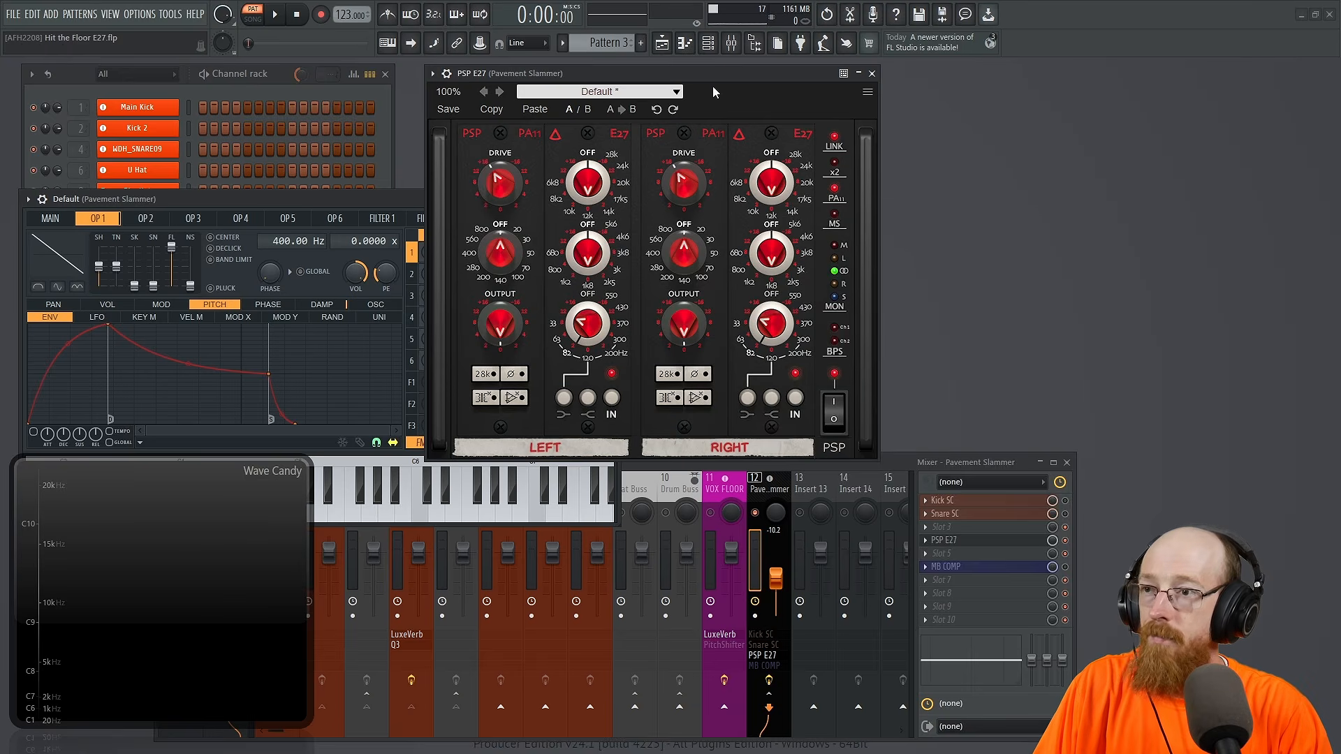
pyautogui.press('space')
pyautogui.moveTo(585, 327); pyautogui.dragTo(584, 306)
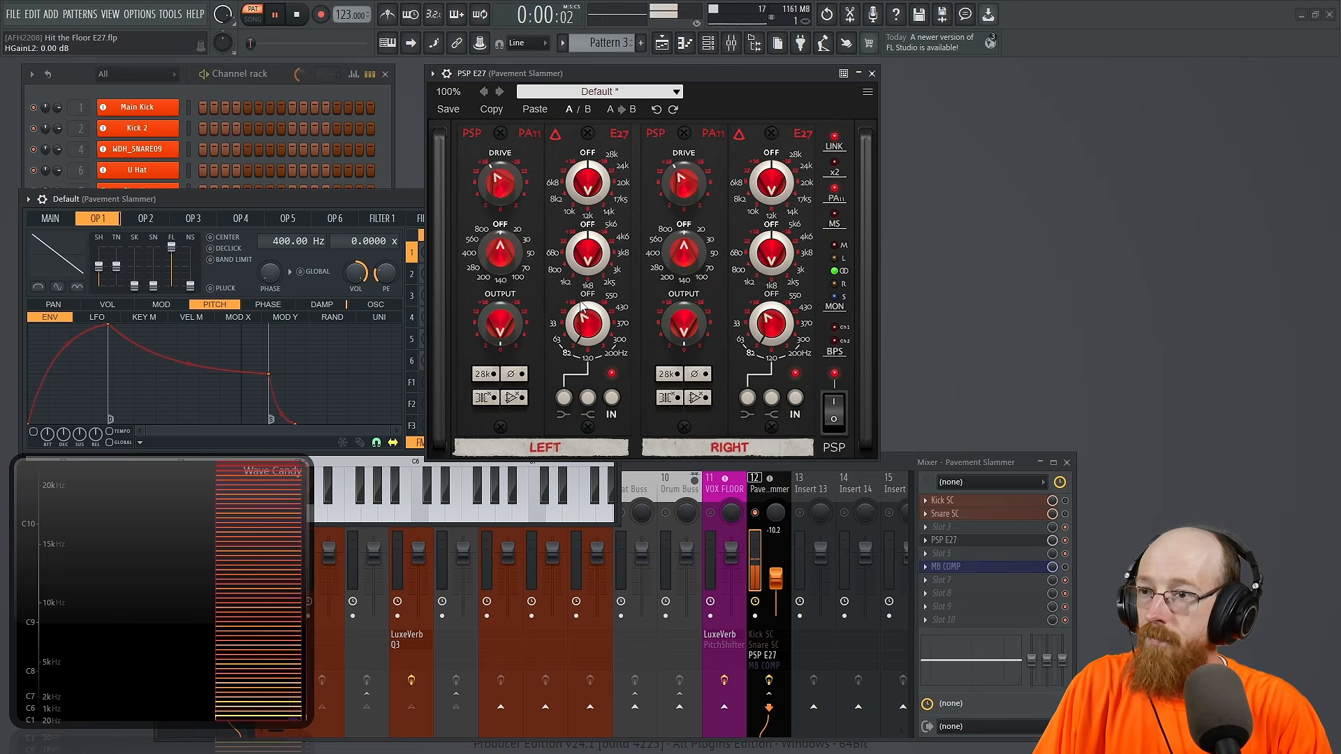
# Step: Compare the saw tone with the operational amplifier distortion disabled and enabled, leaving the distortion enabled and playback stopped
pyautogui.click(512, 399)
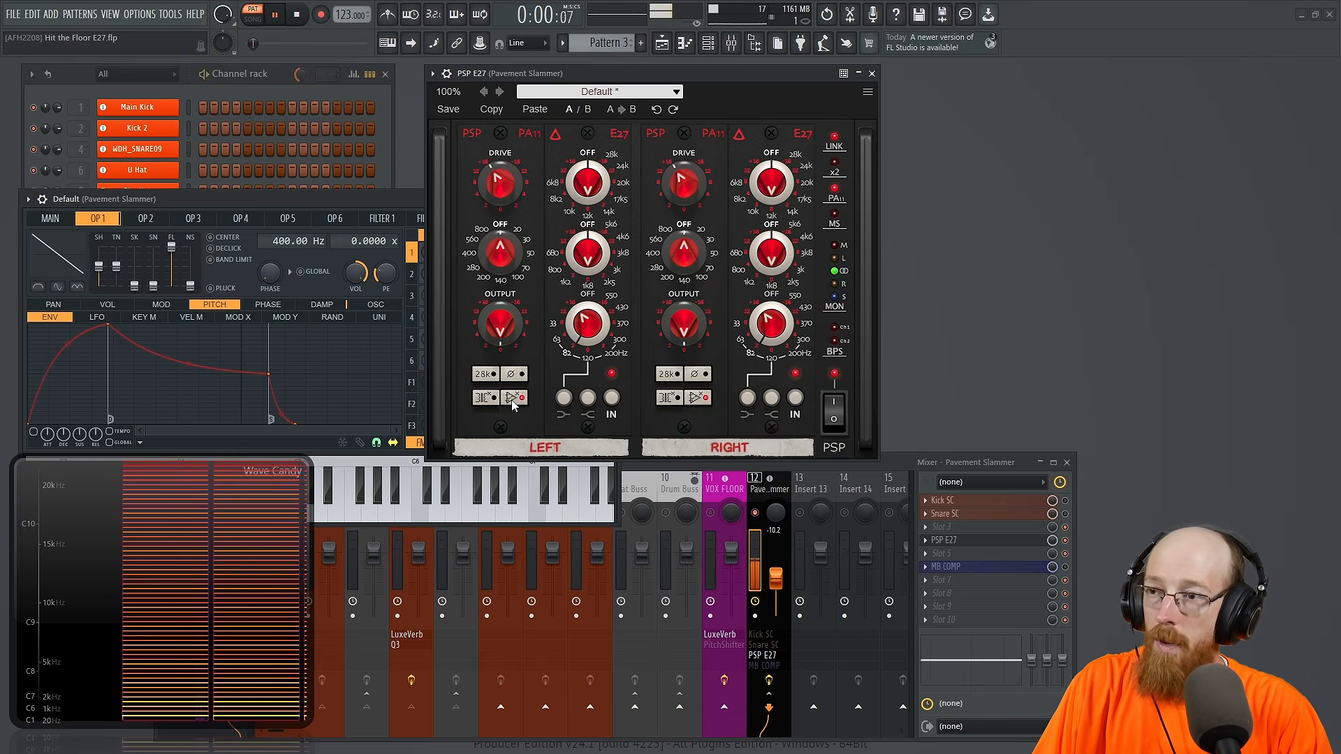
pyautogui.press('space')
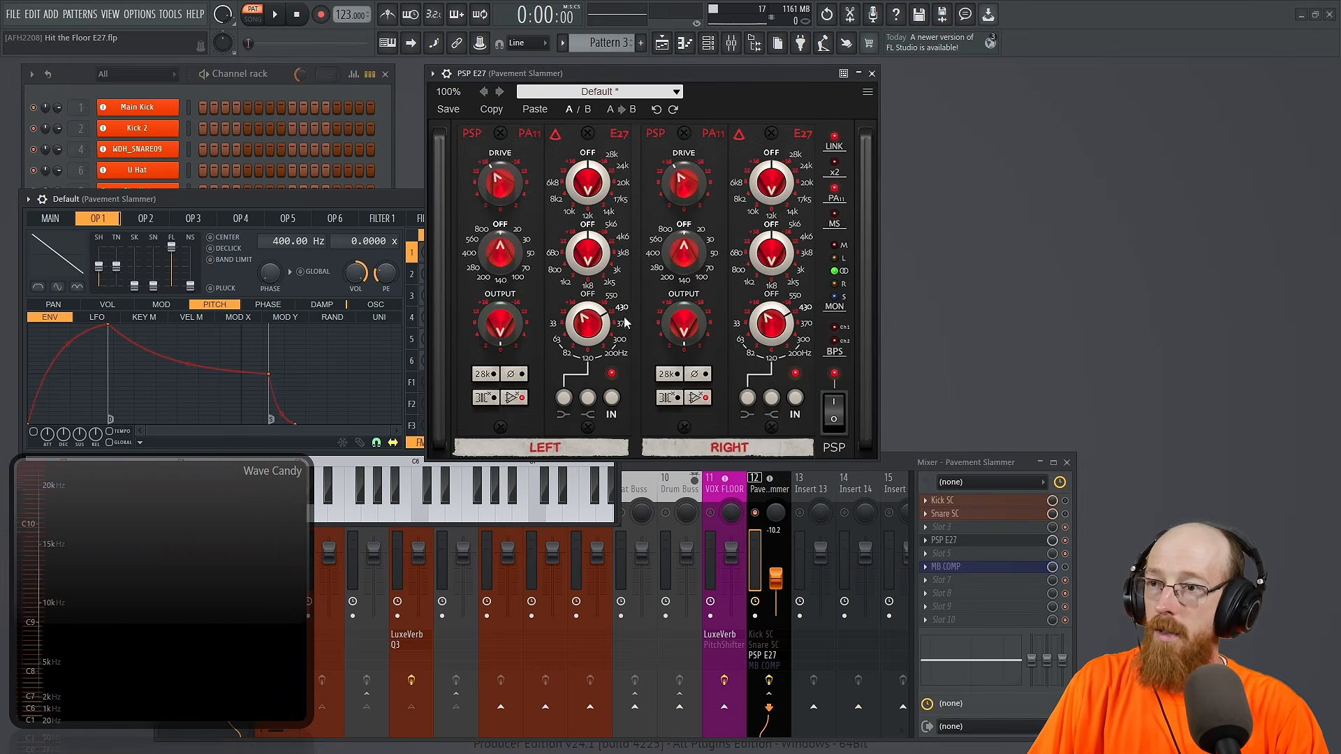
pyautogui.press('space')
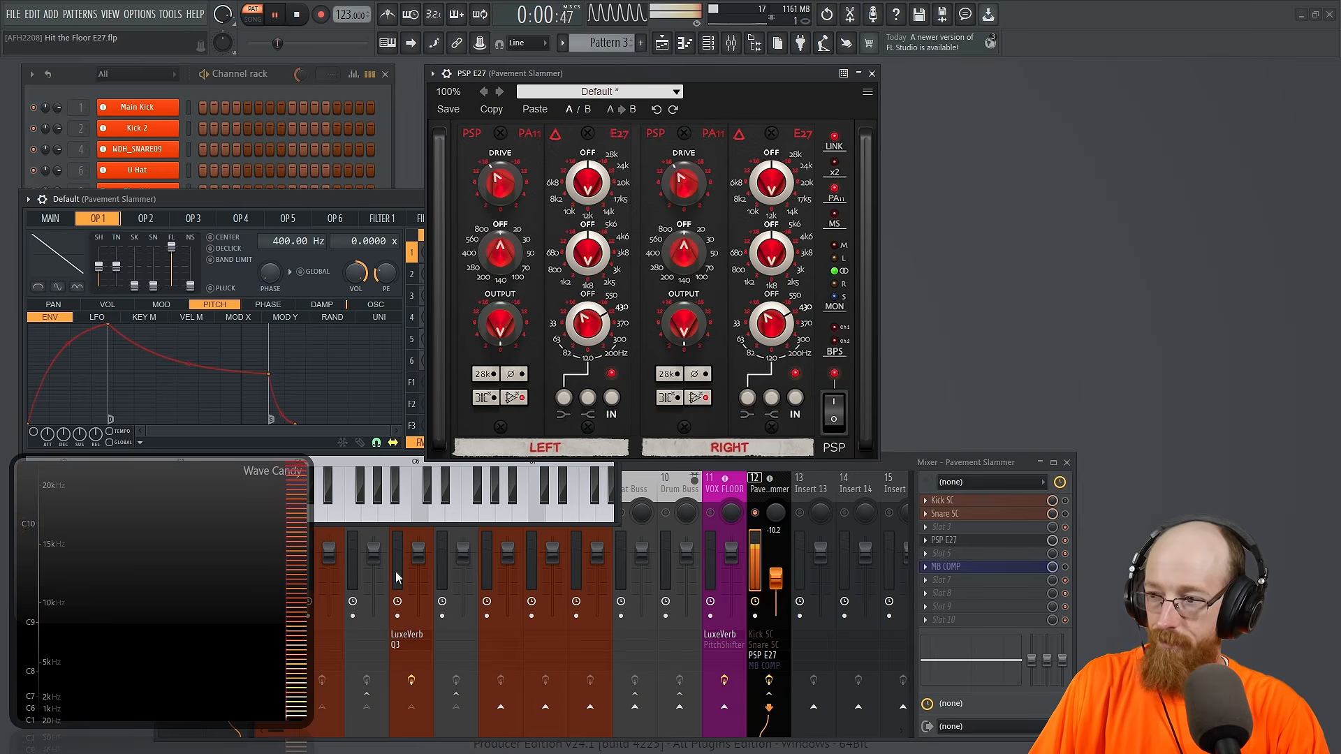
pyautogui.click(513, 397)
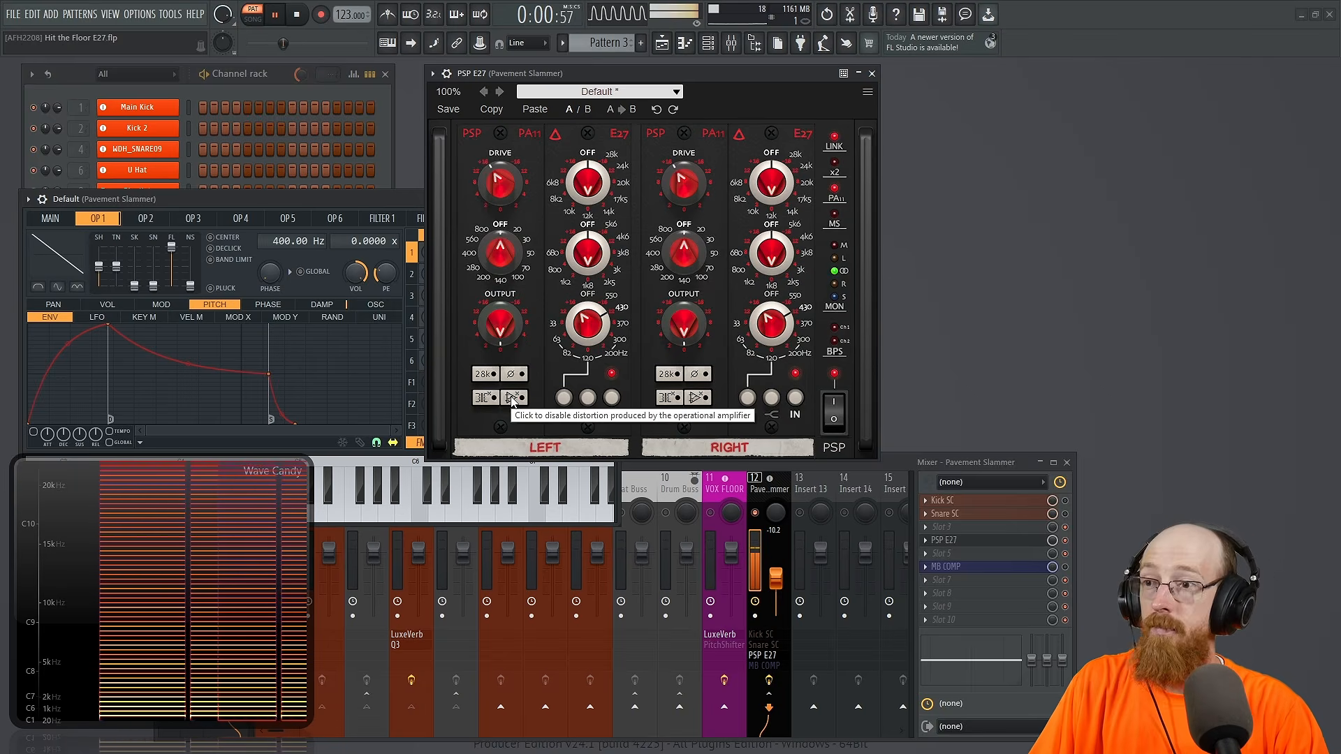
pyautogui.press('space')
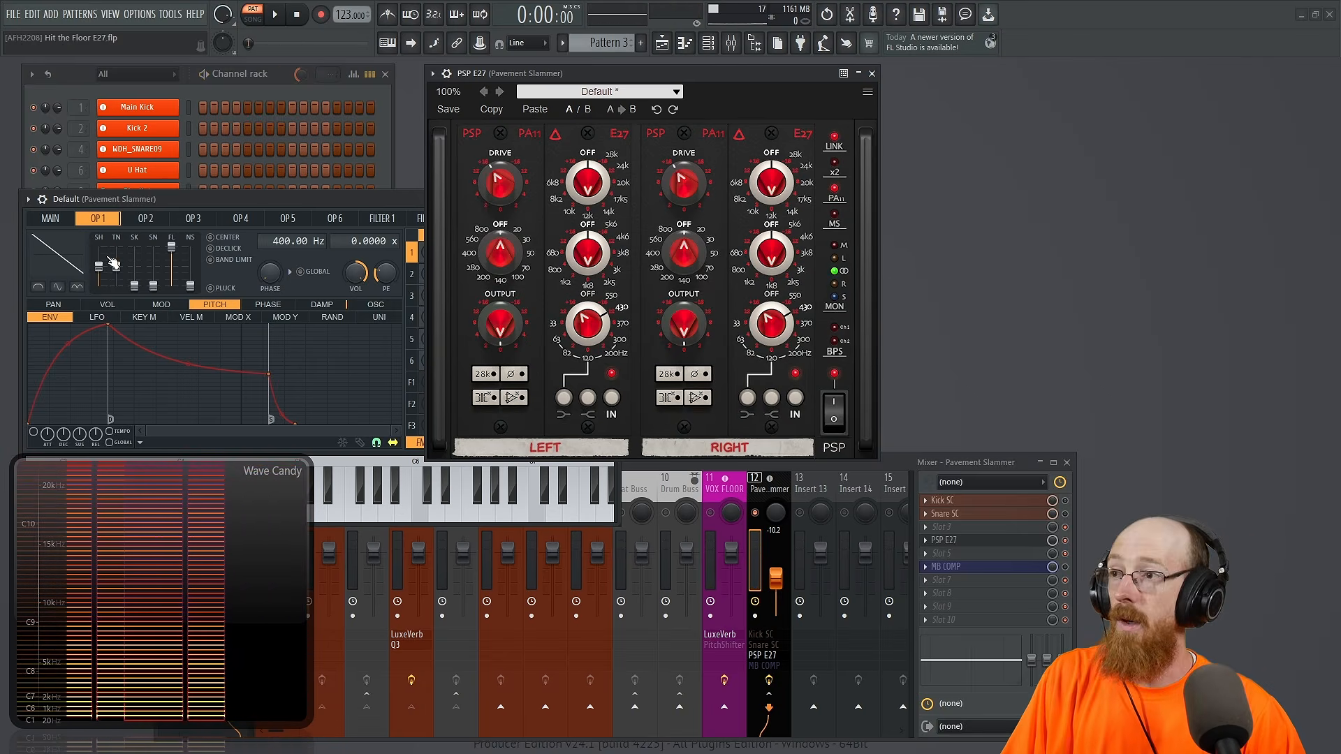
# Step: Change operator 1 to a sine shape and audition it while disabling the operational amplifier distortion
pyautogui.moveTo(100, 266); pyautogui.dragTo(100, 286)
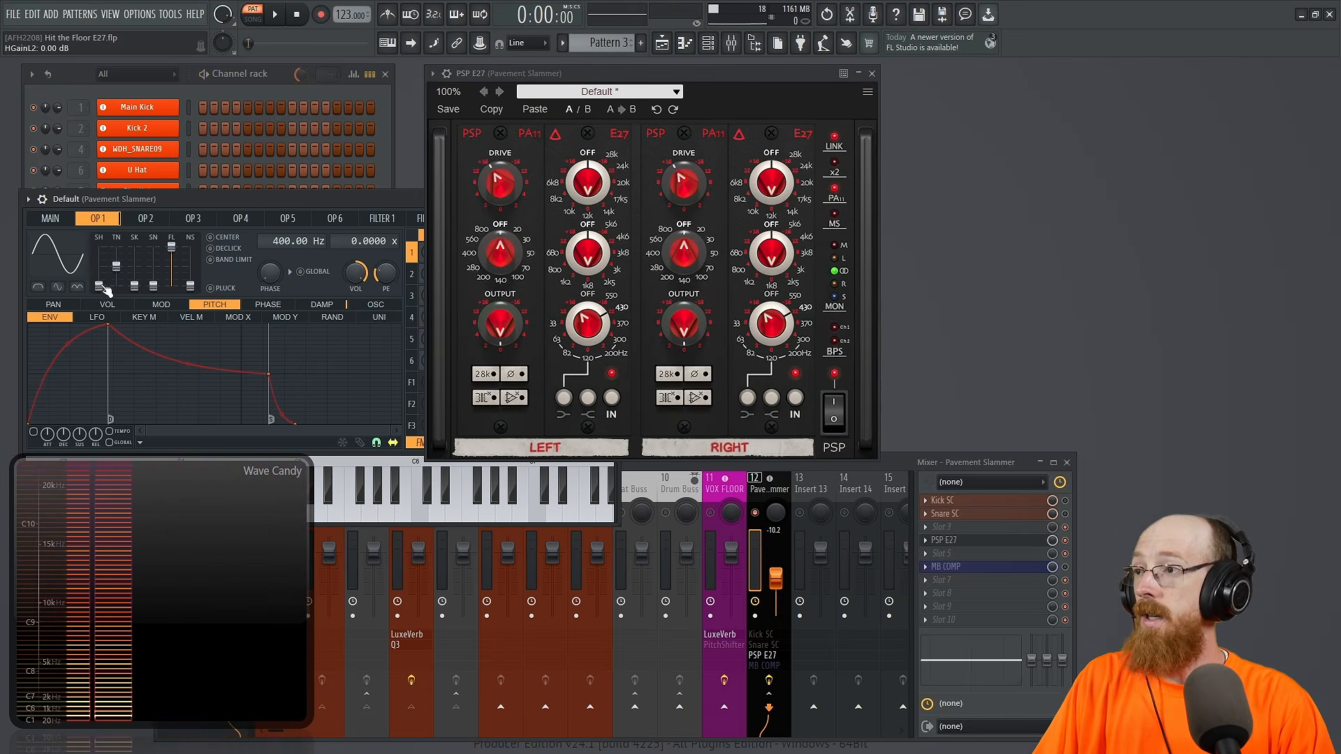
pyautogui.press('space')
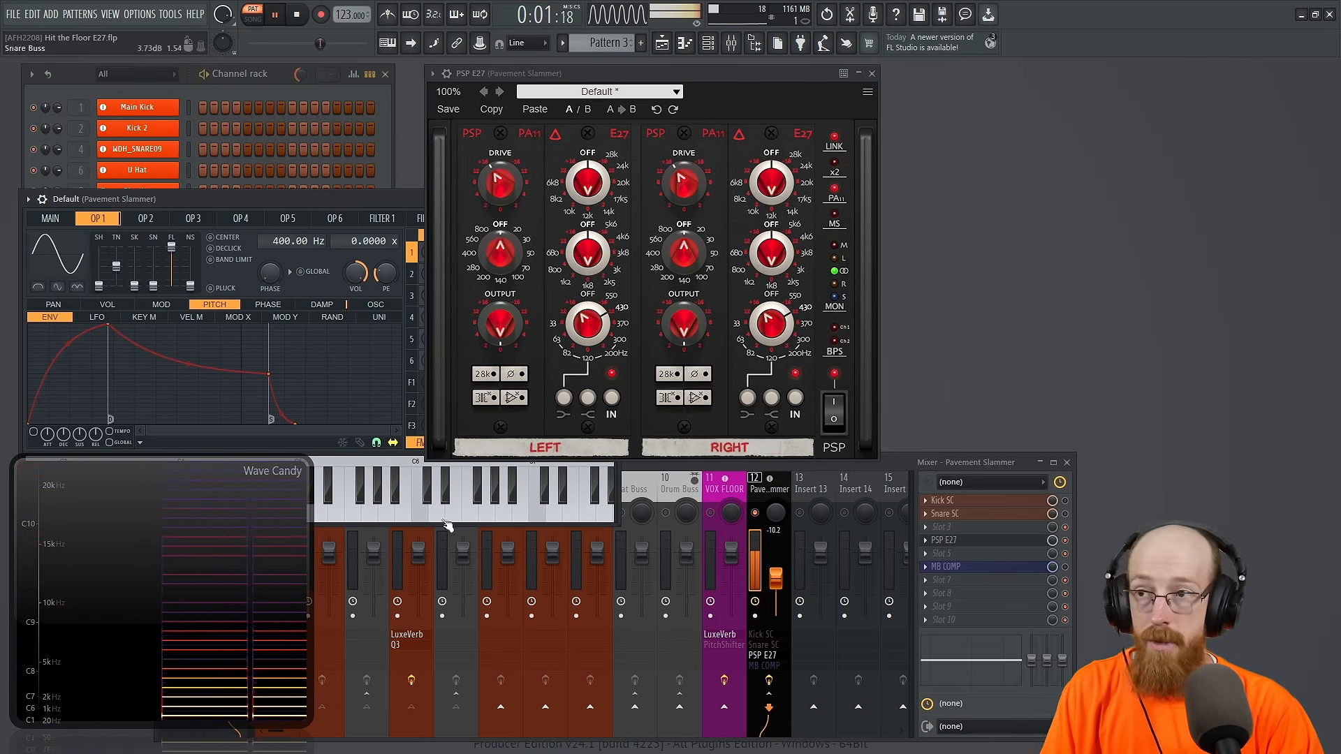
pyautogui.click(513, 397)
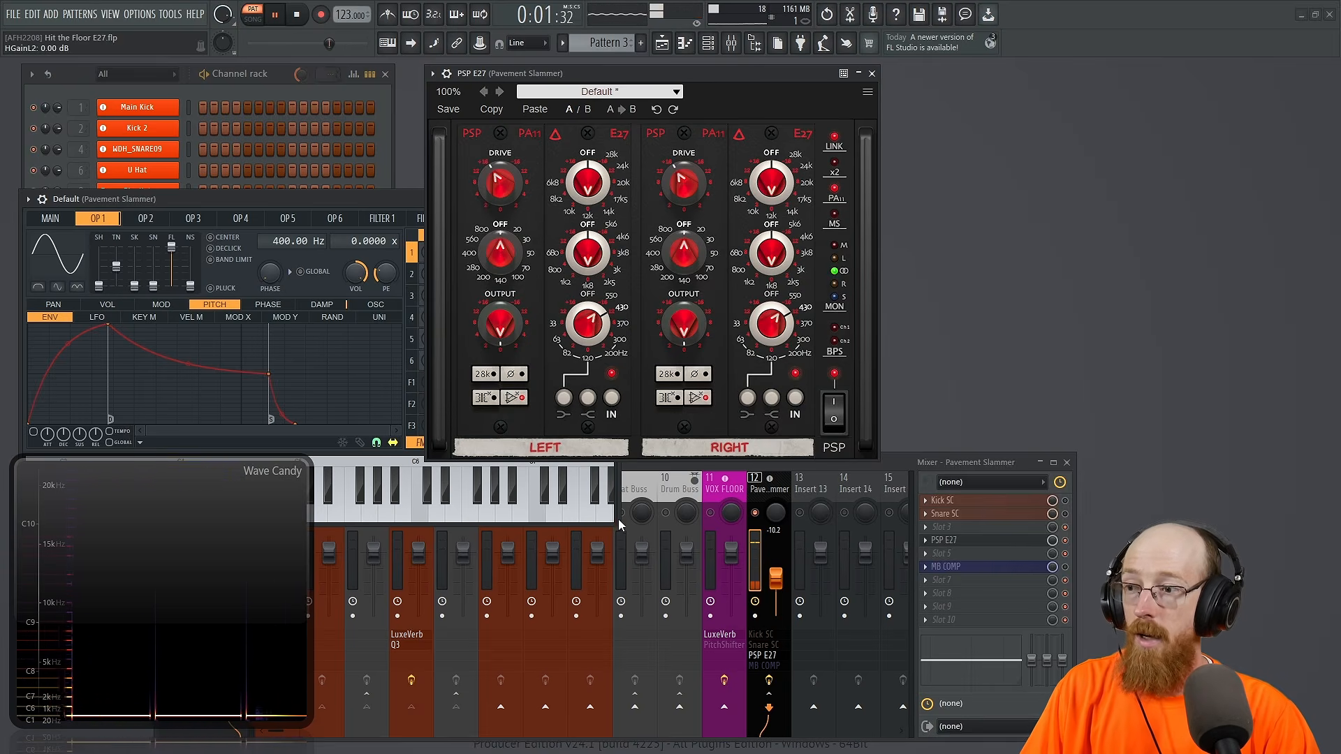
pyautogui.press('space')
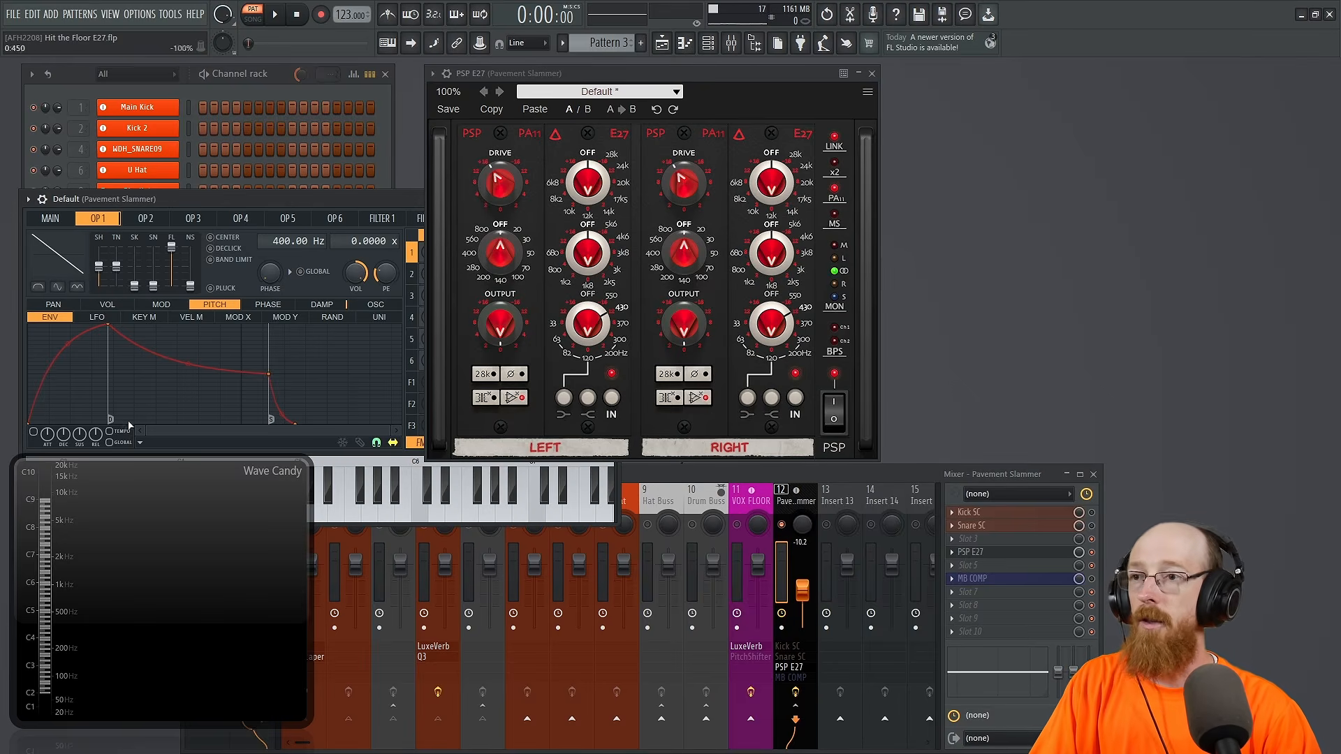
# Step: Lower operator 1's frequency to 60 Hz, auditioning the saw tone before and after the change
pyautogui.press('space')
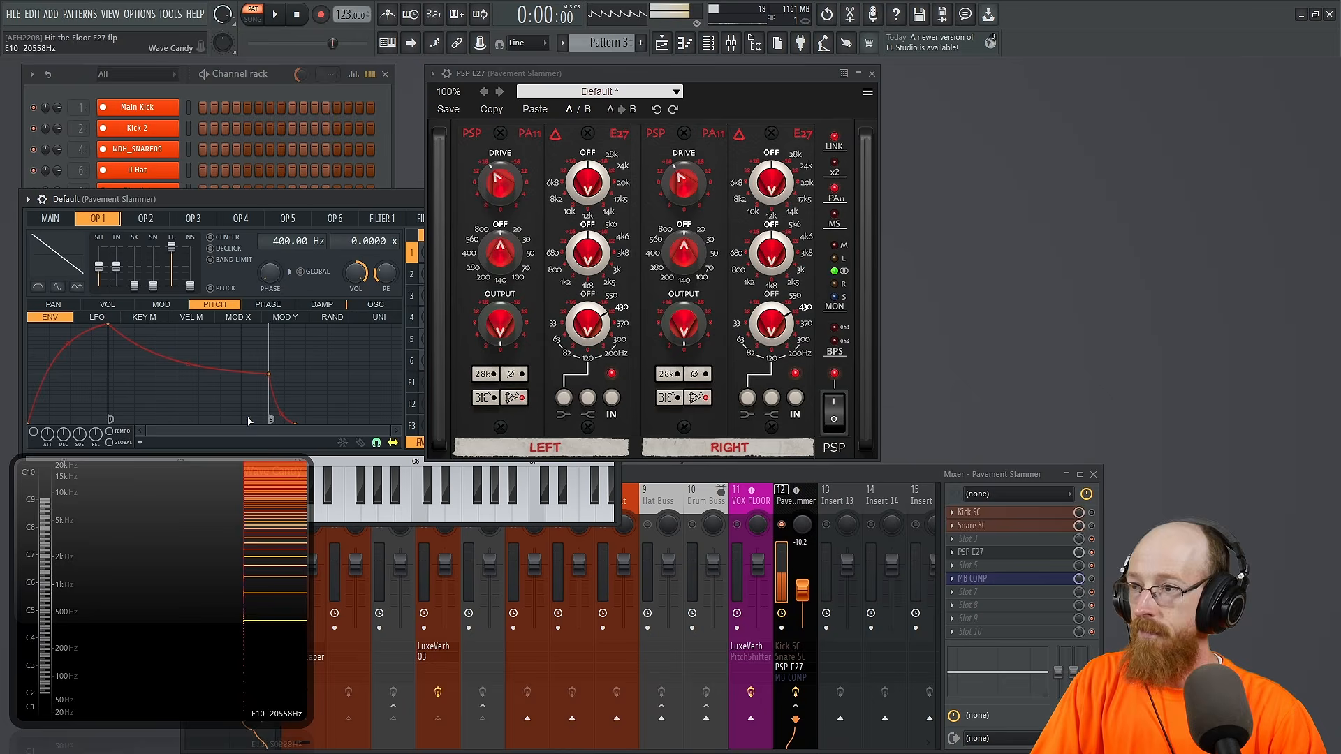
pyautogui.press('space')
pyautogui.moveTo(271, 240); pyautogui.dragTo(270, 276)
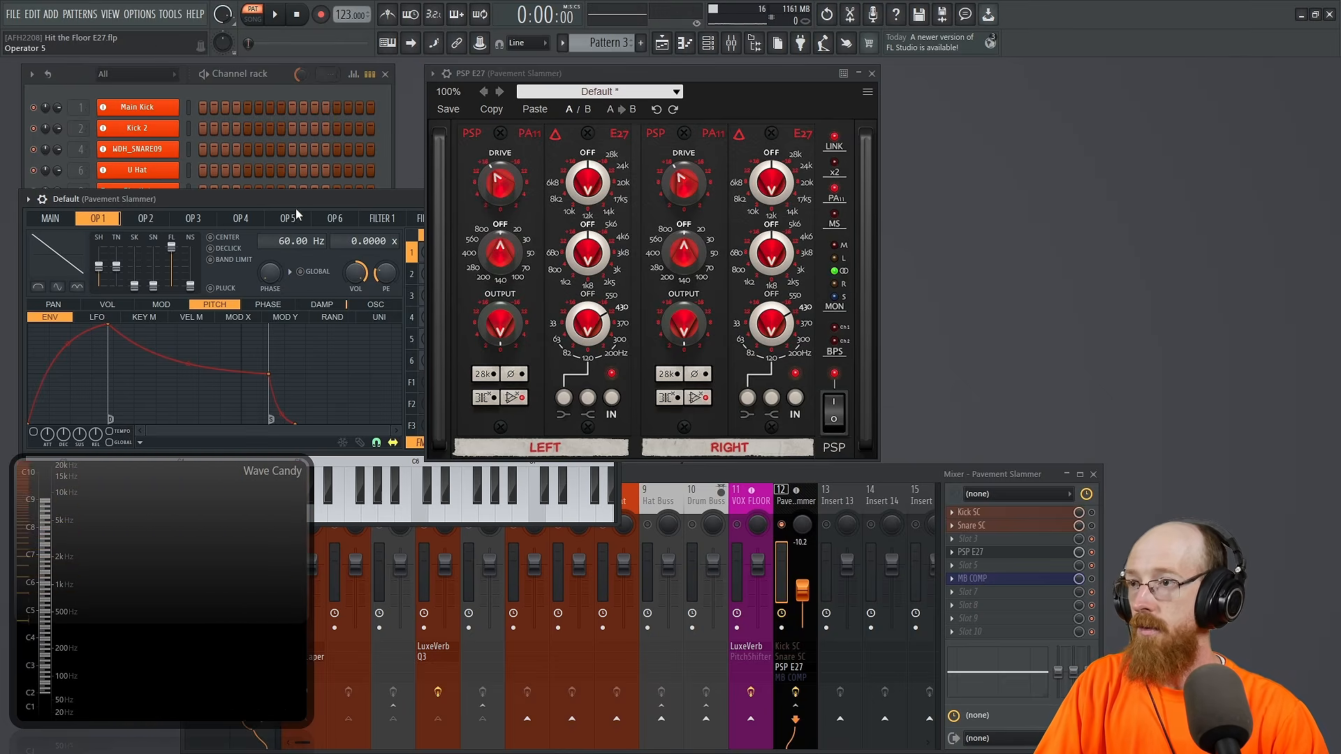
pyautogui.press('space')
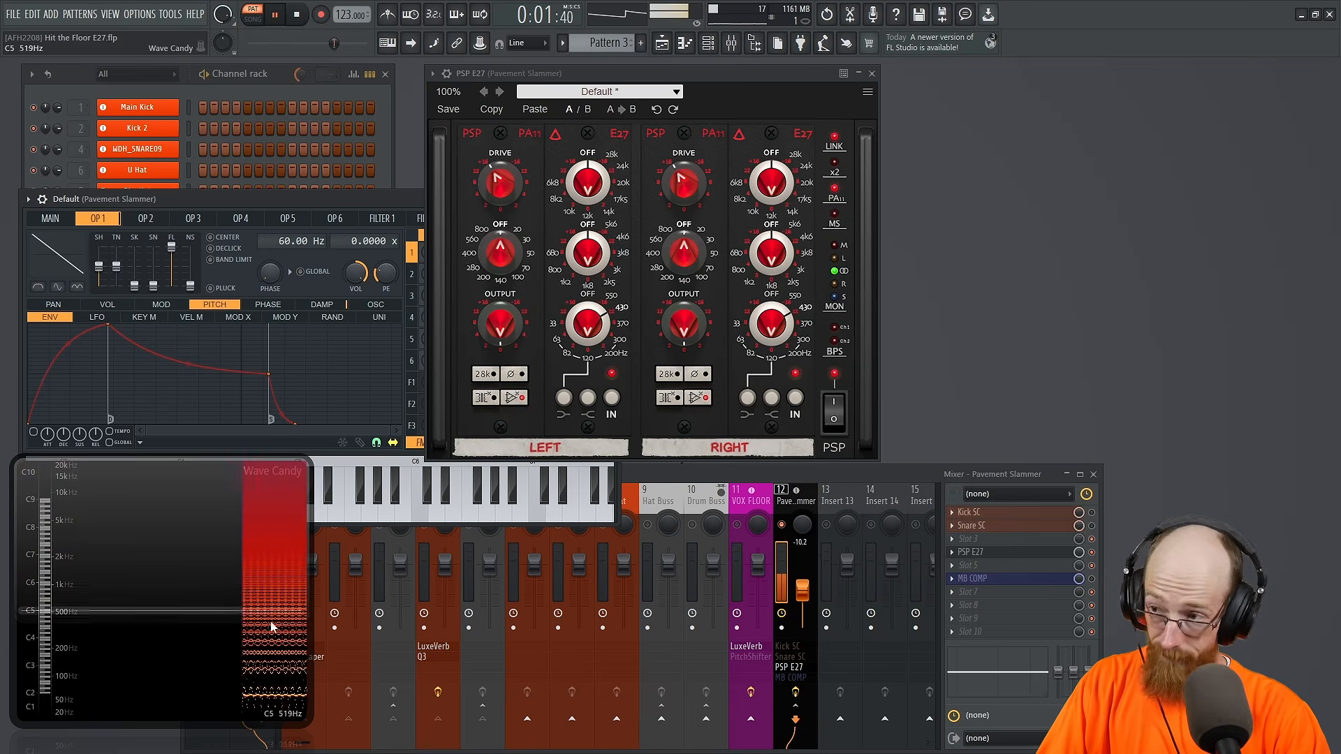
pyautogui.press('space')
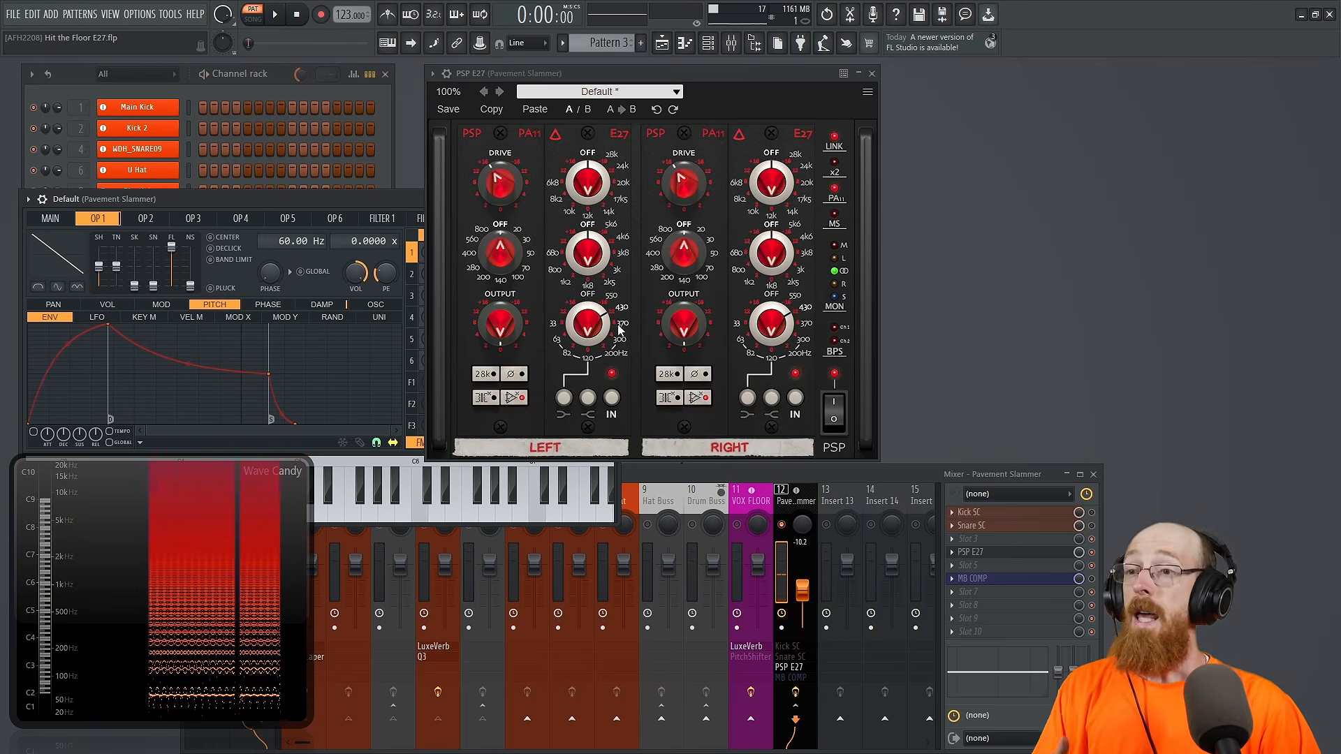
# Step: Return the linked DRIVE to its neutral position and sweep the low EQ band's gain while the 60 Hz saw plays
pyautogui.moveTo(497, 180); pyautogui.dragTo(500, 244)
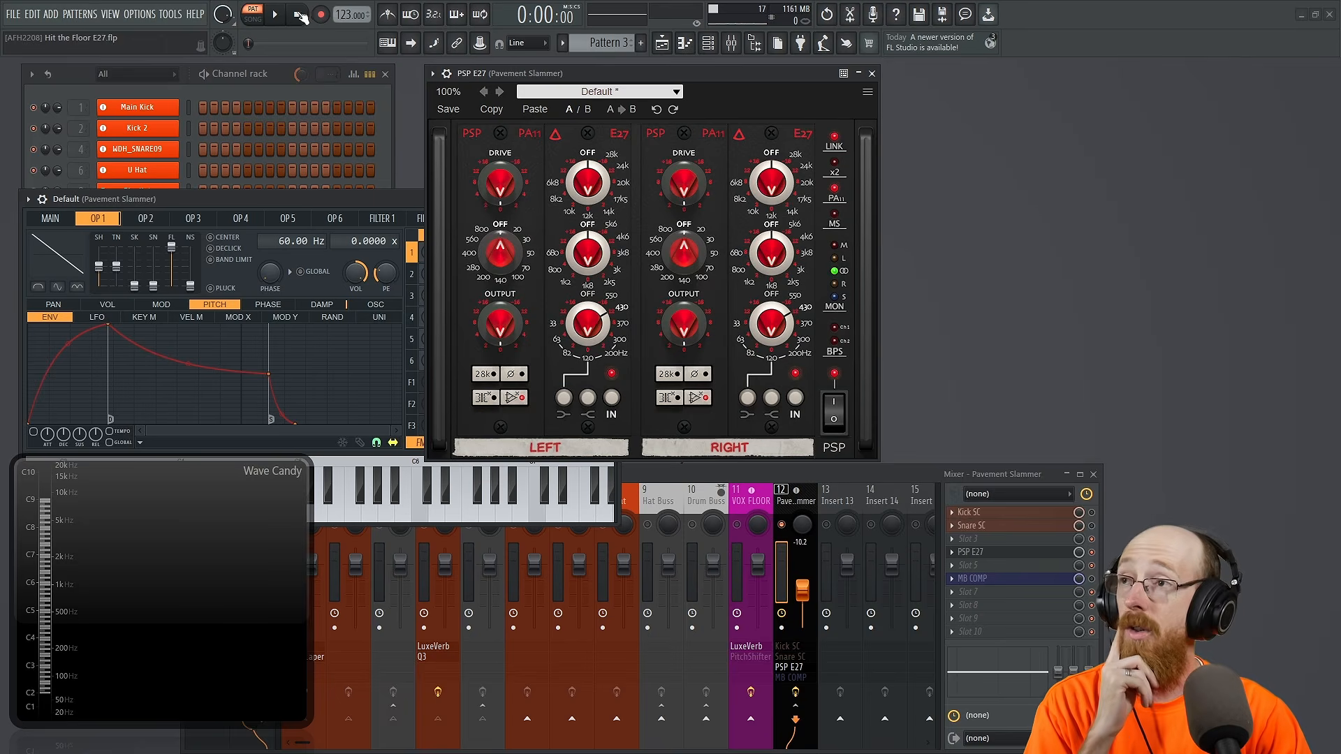
pyautogui.click(278, 16)
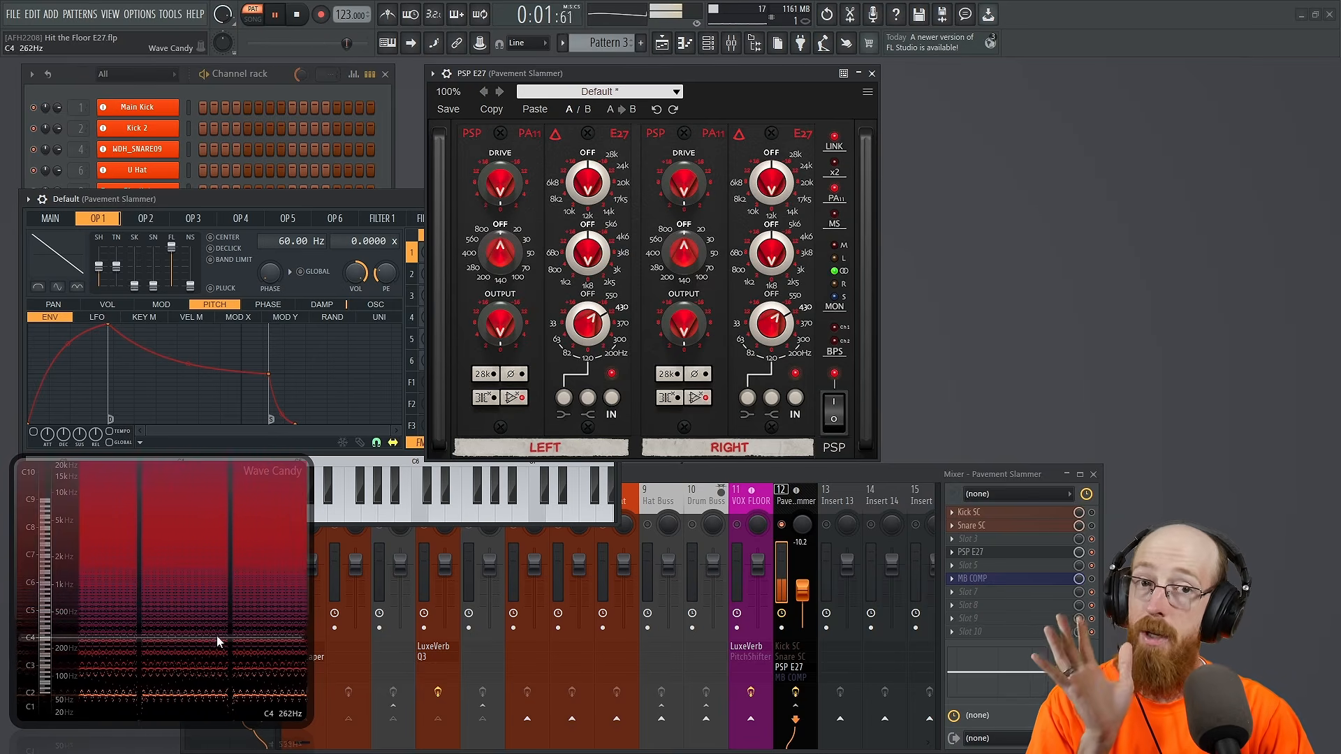
pyautogui.moveTo(594, 328); pyautogui.dragTo(599, 132)
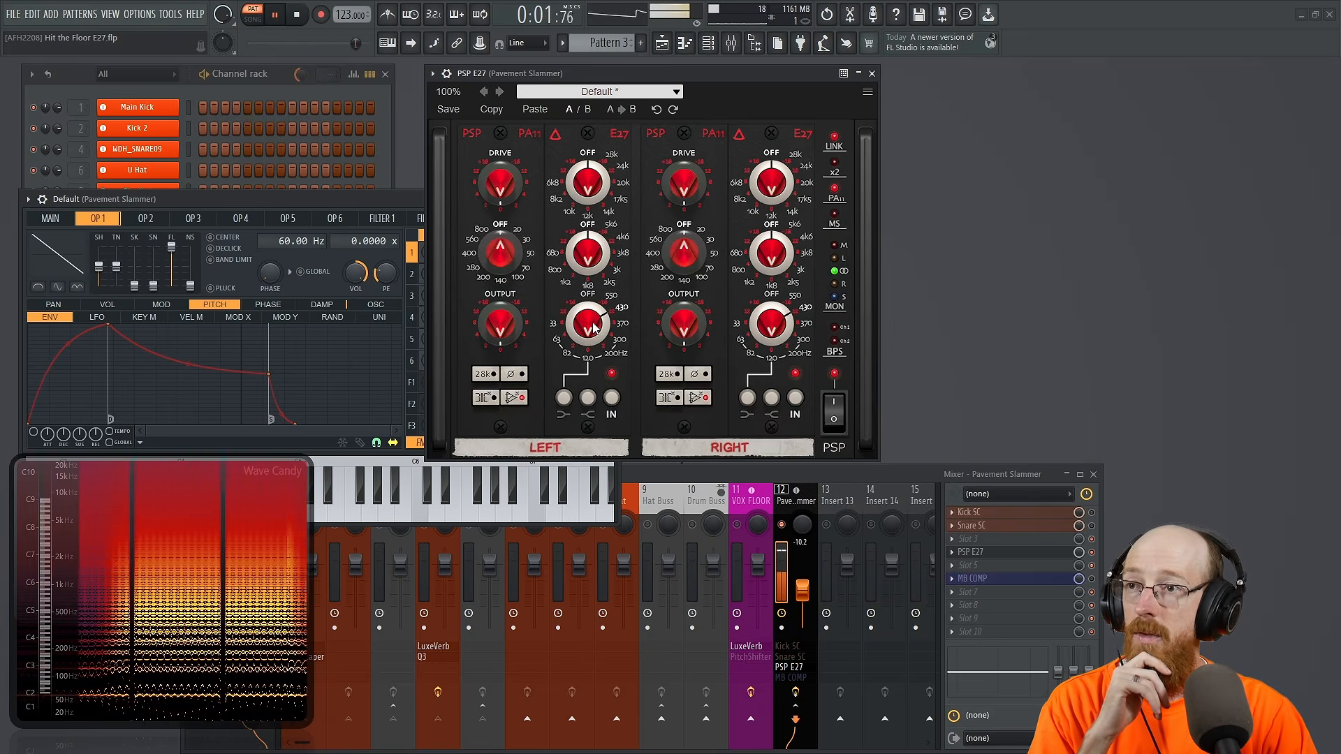
# Step: Set the high EQ band to 12k, audition it with a gain cut and a boost, and stop playback
pyautogui.click(591, 217)
pyautogui.moveTo(590, 187); pyautogui.dragTo(587, 332)
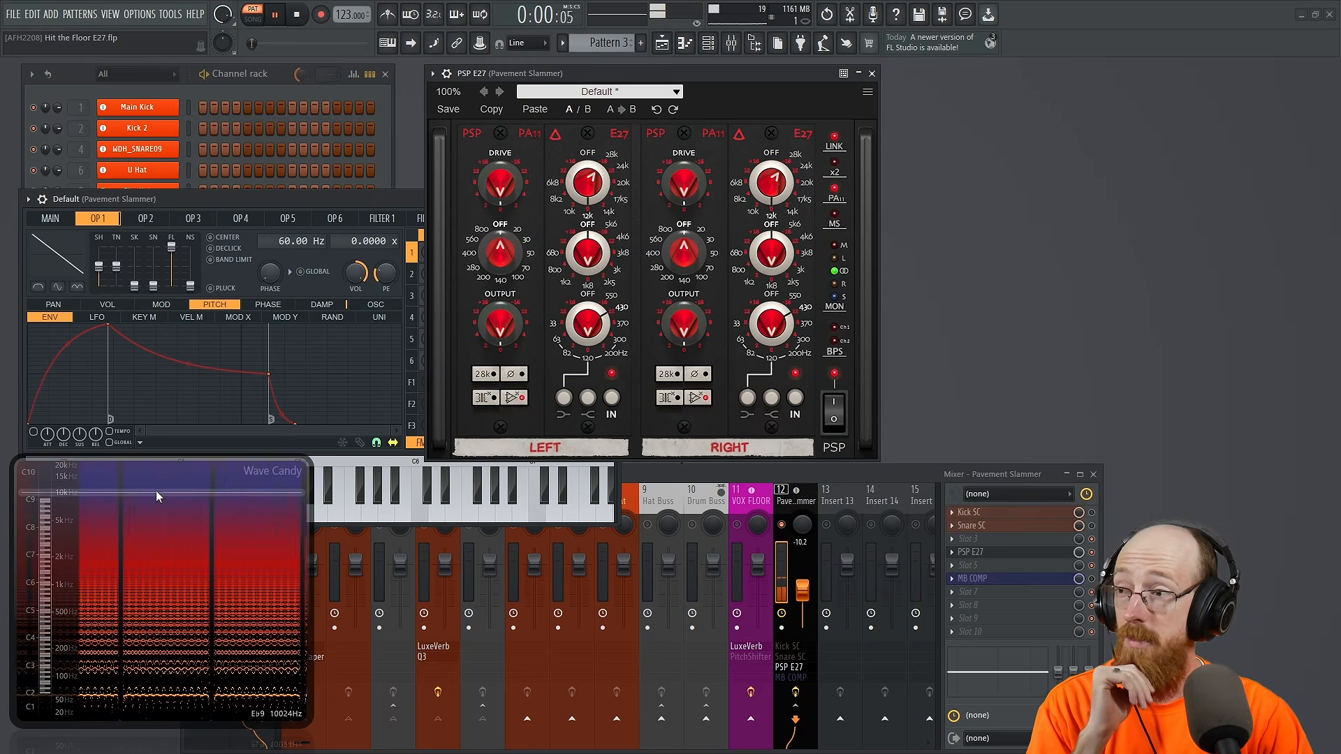
pyautogui.moveTo(595, 187); pyautogui.dragTo(604, 24)
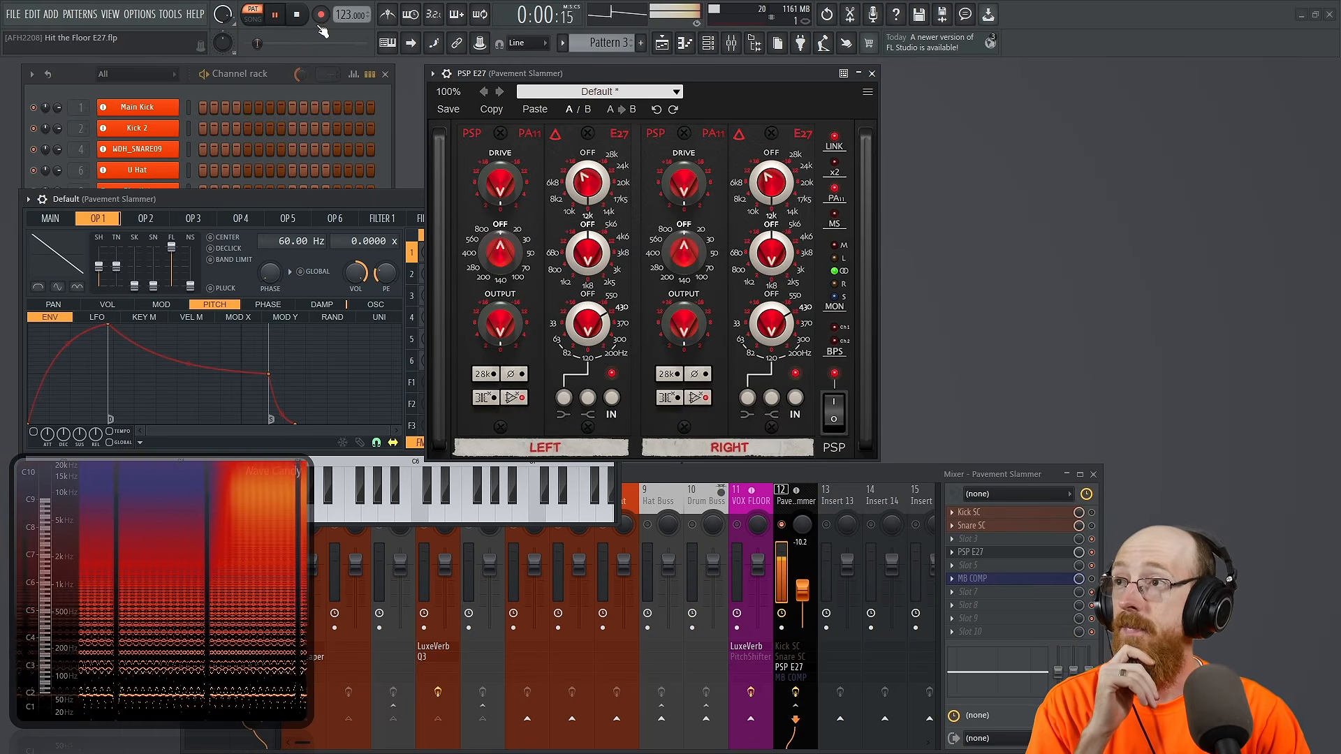
pyautogui.press('space')
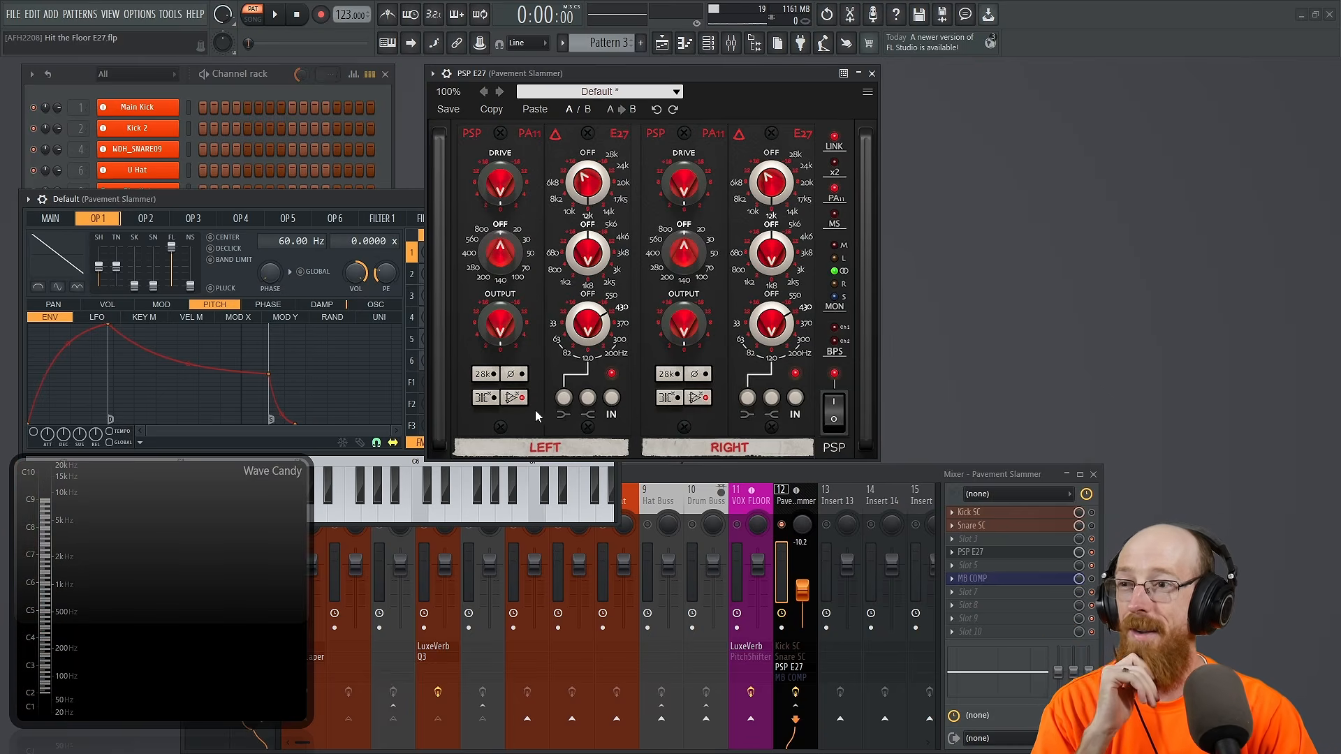
# Step: Re-enable the operational amplifier distortion, and turn on the MB COMP, Snare SC and Kick SC effects on the mixer insert
pyautogui.click(513, 399)
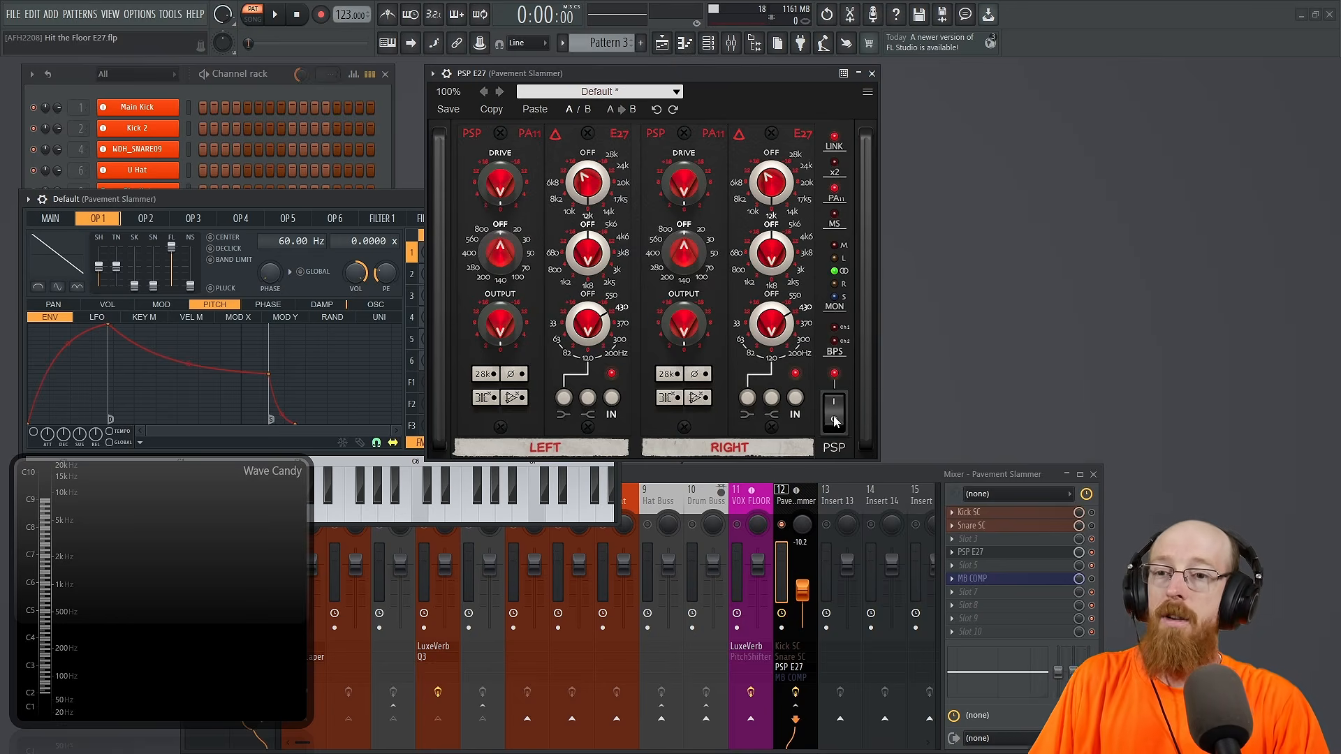
pyautogui.click(1092, 578)
pyautogui.click(1091, 526)
pyautogui.click(1091, 513)
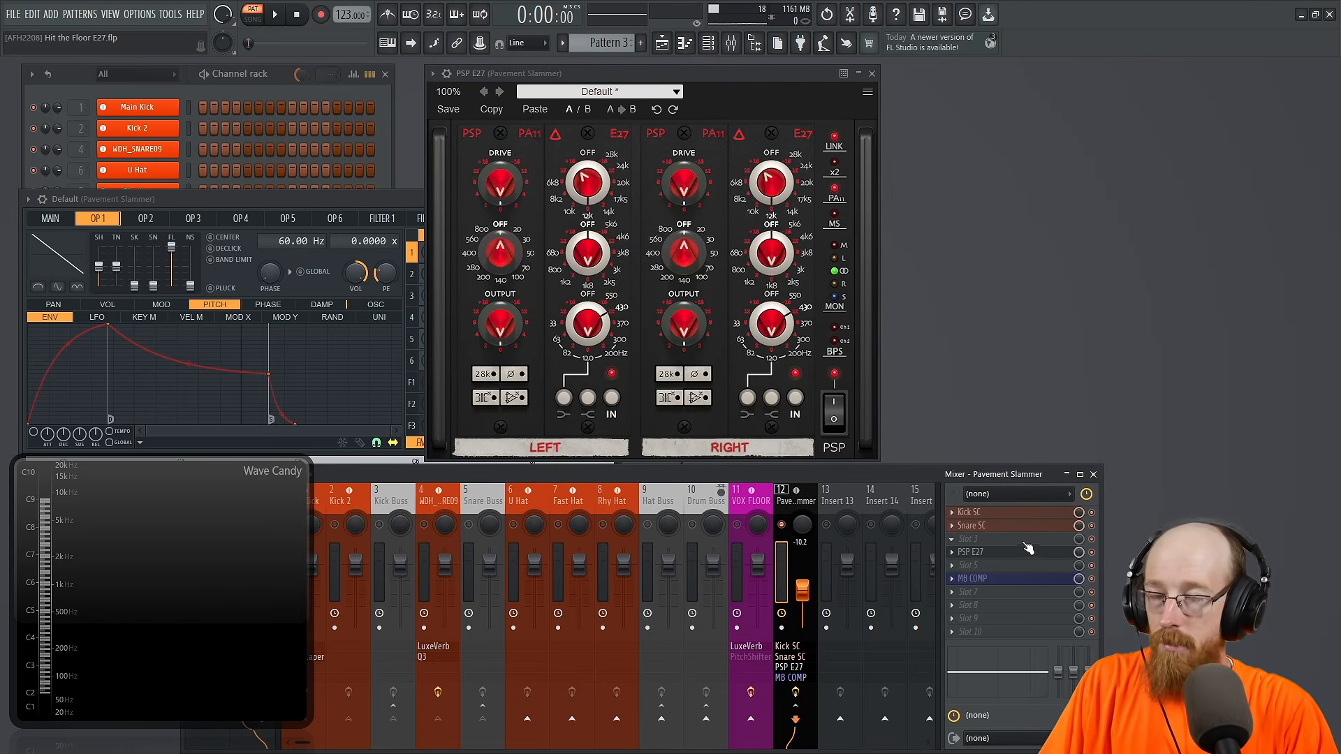
# Step: Close the test-tone synth and PSP E27 windows, and bypass the PSP E27 effect slot in the mixer
pyautogui.click(346, 198)
pyautogui.moveTo(354, 199); pyautogui.dragTo(166, 204)
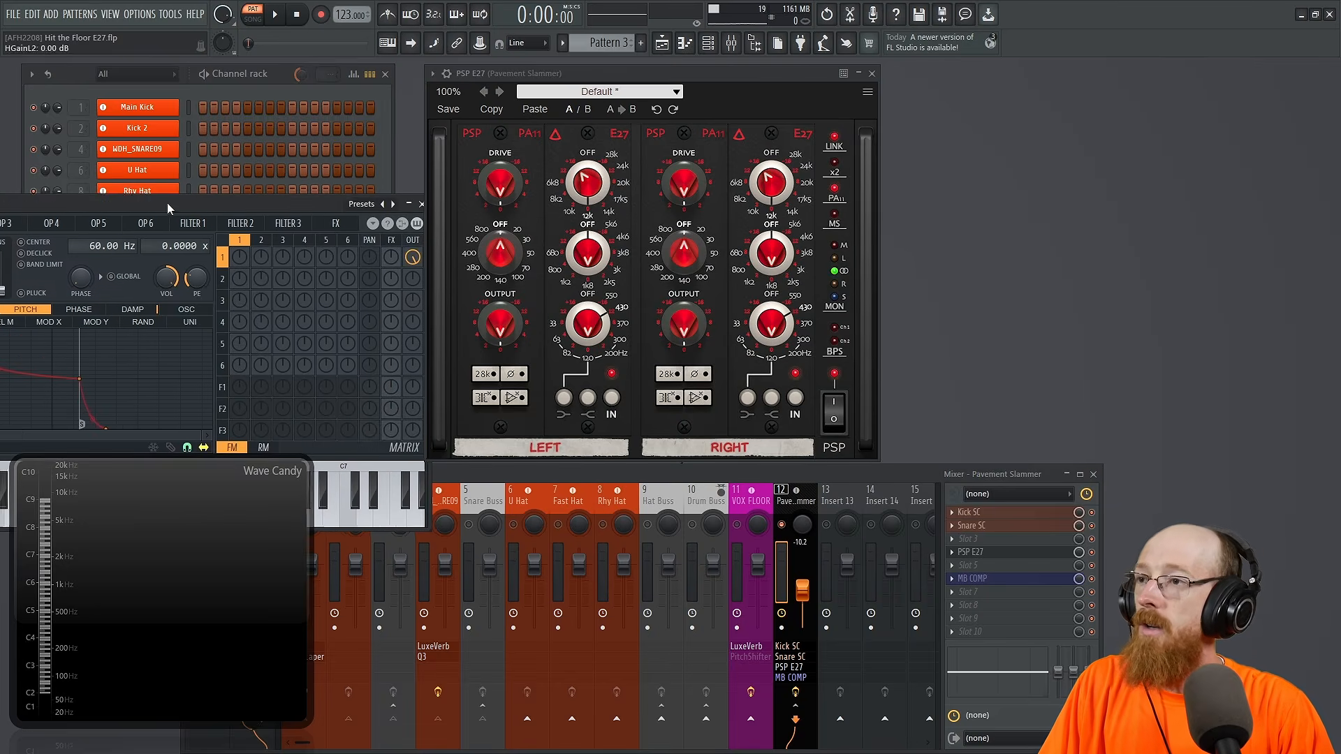
pyautogui.moveTo(308, 204); pyautogui.dragTo(215, 202)
pyautogui.click(330, 205)
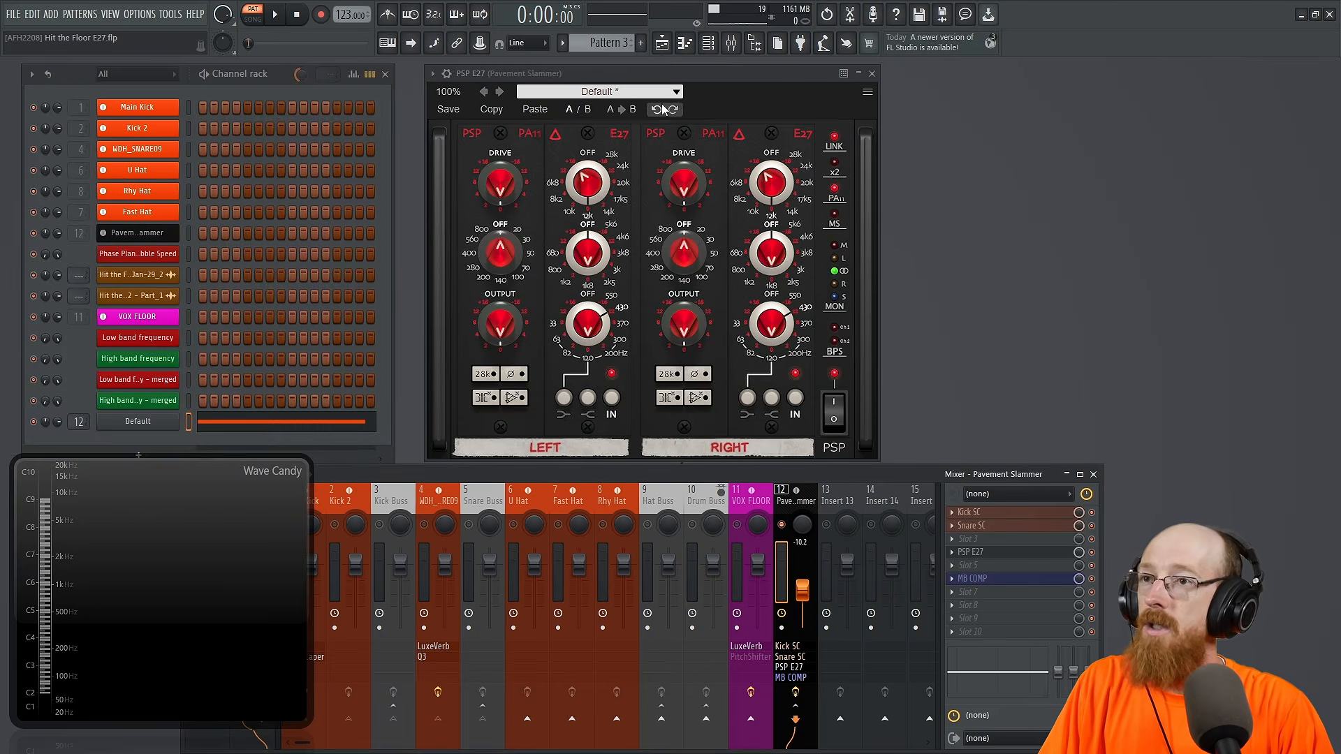
pyautogui.click(870, 73)
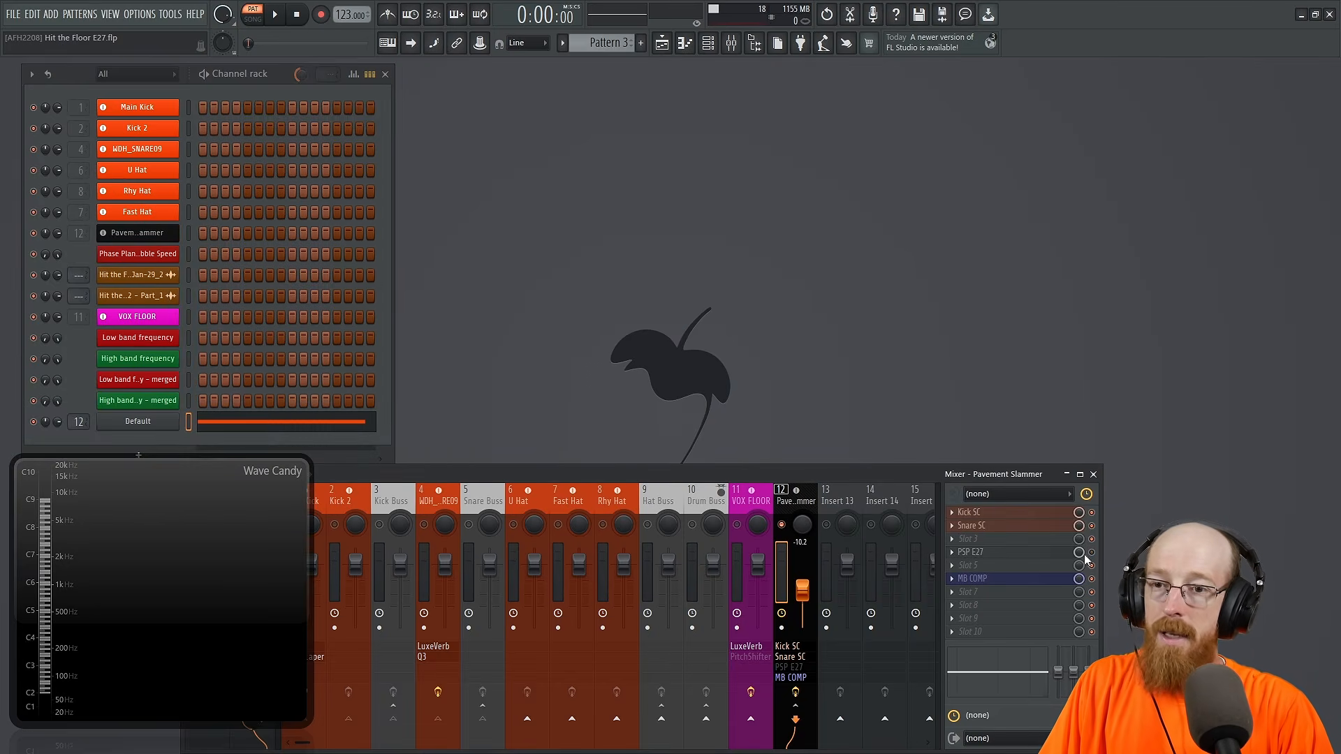
# Step: Reopen the PSP E27 window to examine its power switch, and close the window again
pyautogui.click(1032, 552)
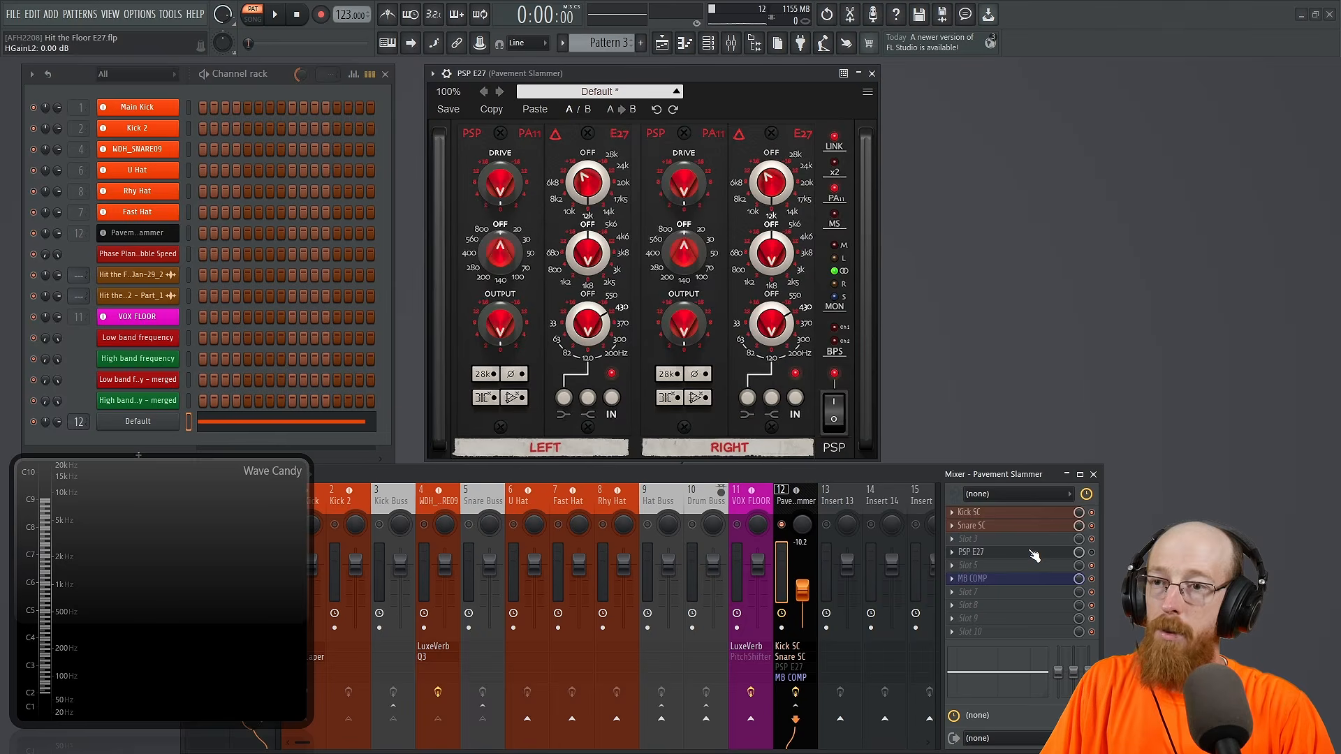
pyautogui.click(836, 413)
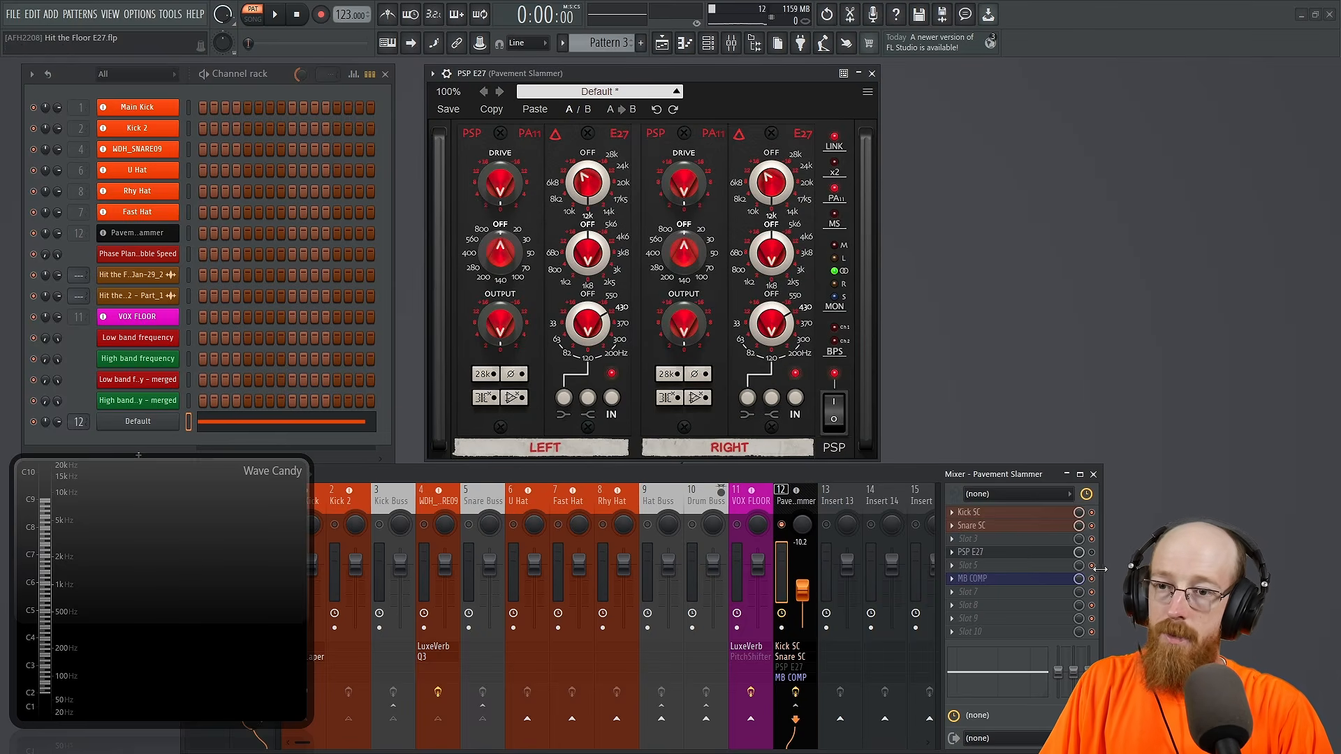
pyautogui.click(1069, 553)
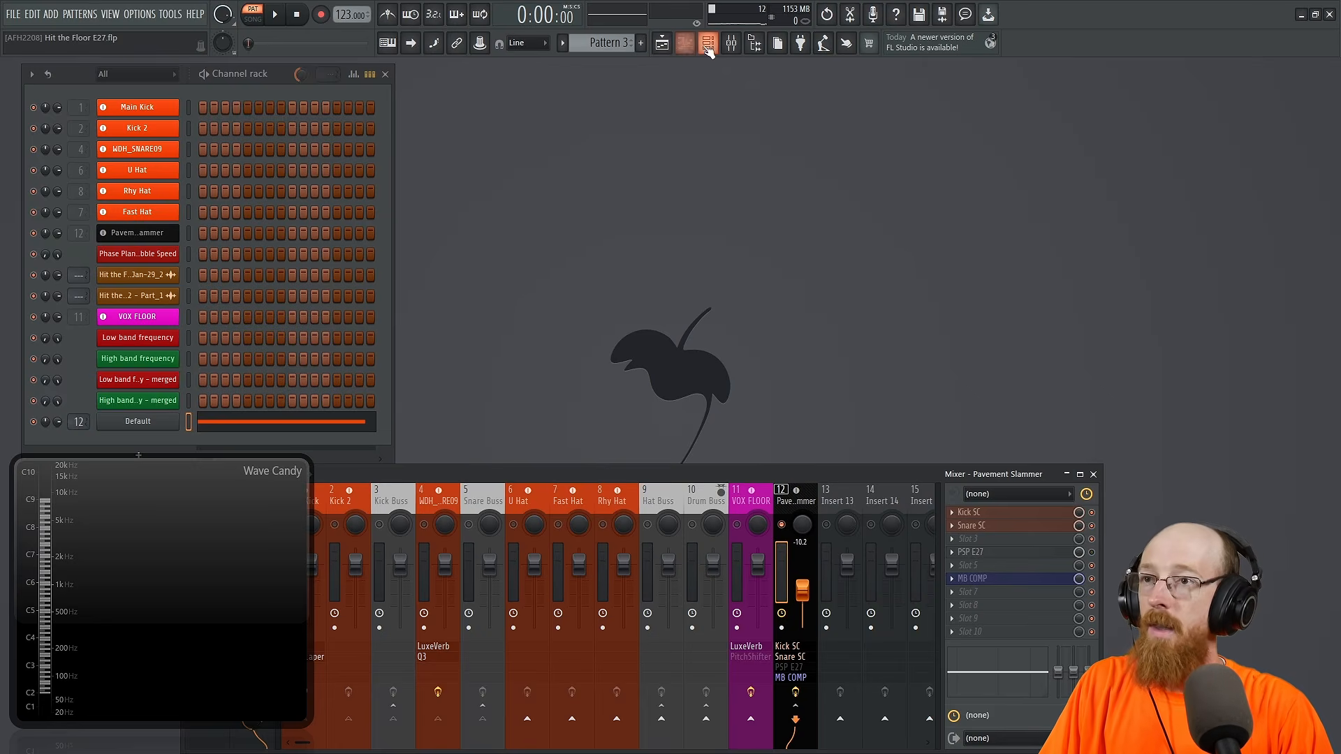
# Step: Open the Playlist and switch playback from pattern mode to song mode
pyautogui.click(661, 43)
pyautogui.click(252, 17)
pyautogui.click(590, 475)
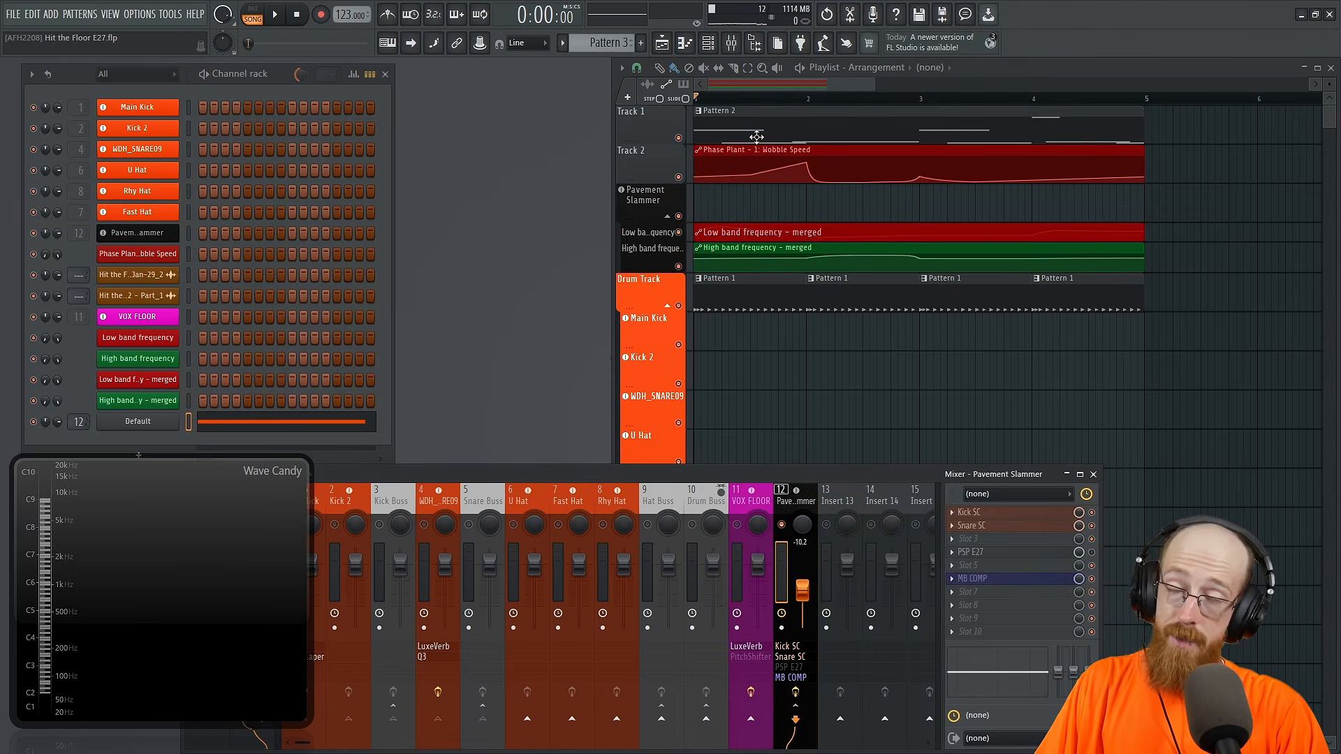
# Step: Audition the arrangement with PSP E27 bypassed, unmute the drum buss mixer tracks, and play the song again
pyautogui.press('space')
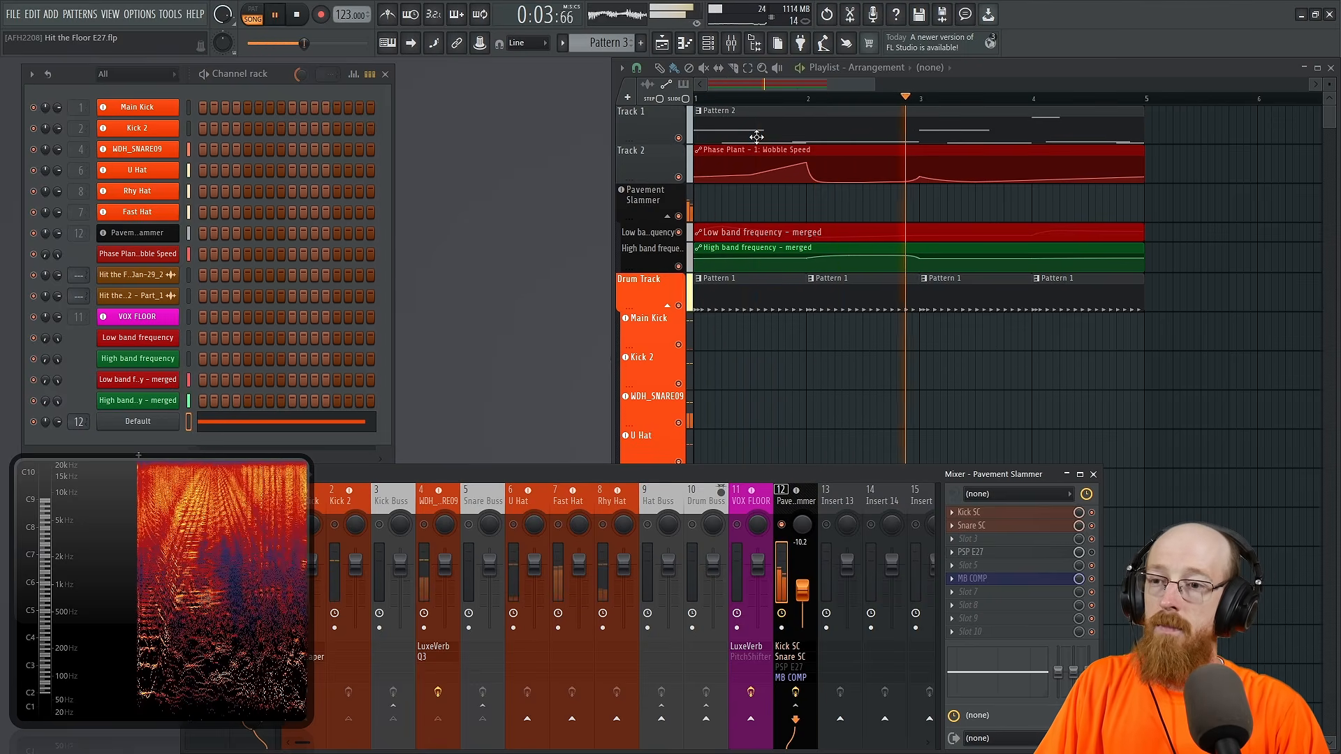
pyautogui.press('space')
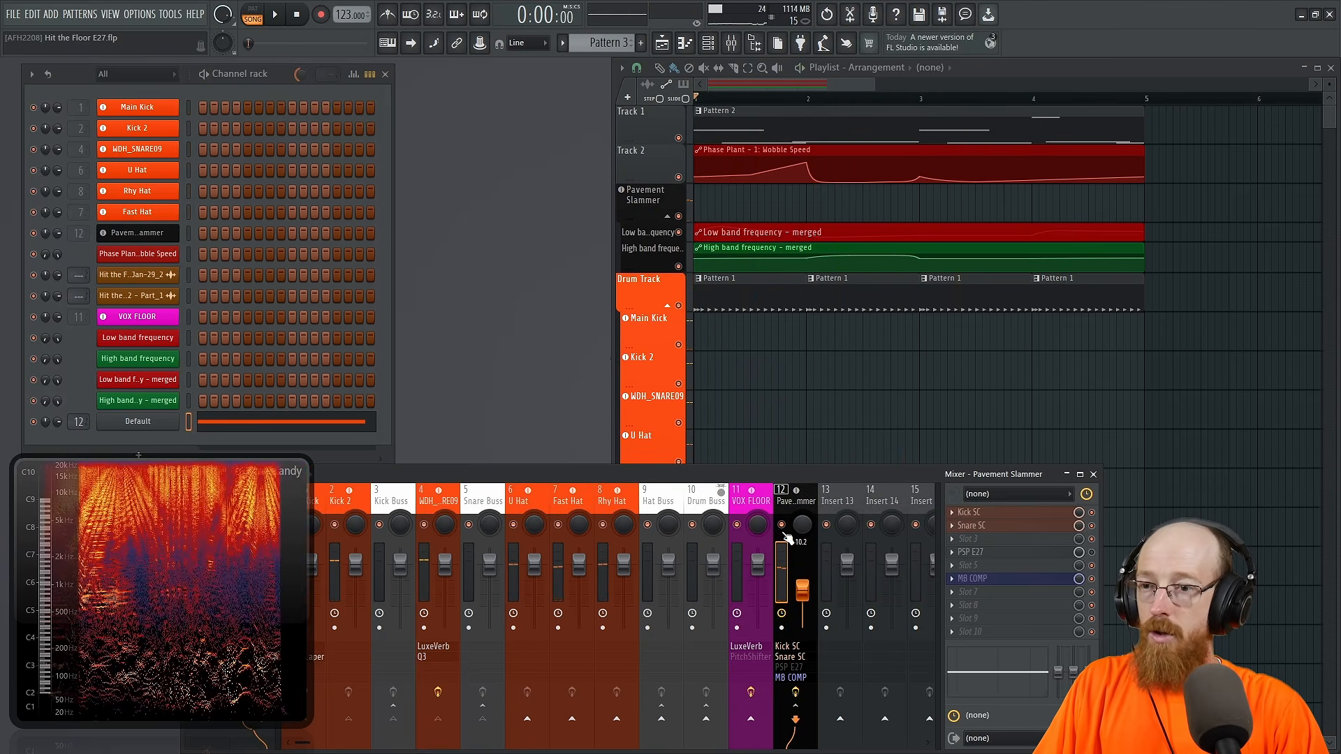
pyautogui.press('space')
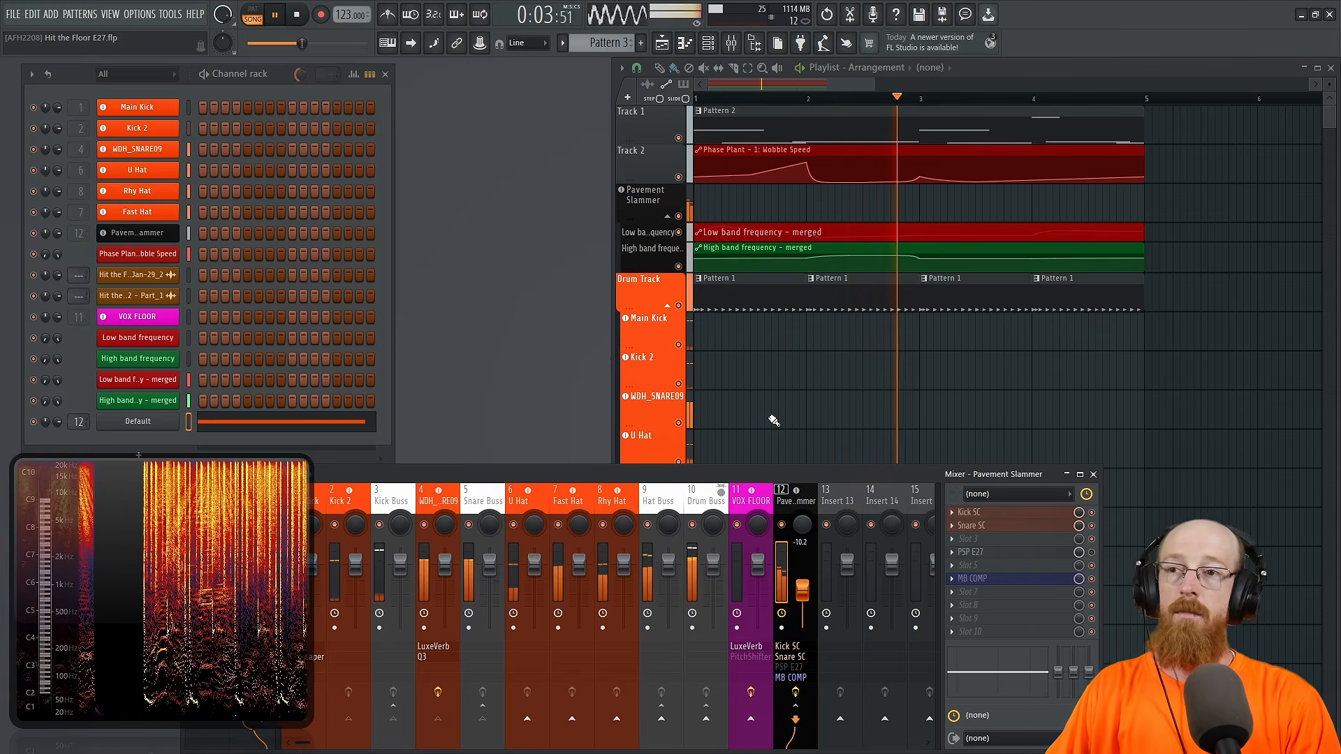
# Step: Stop playback, reopen PSP E27, and enable its x2 and mid/side modes
pyautogui.press('space')
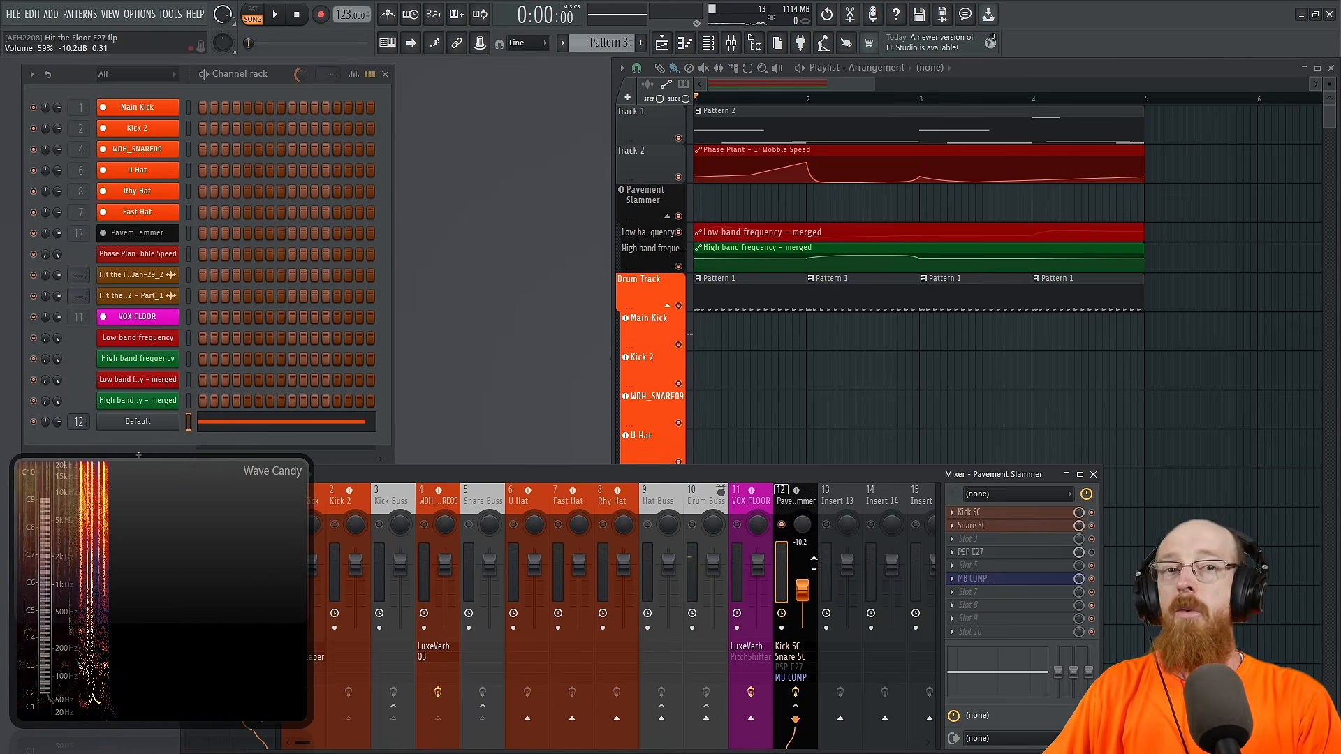
pyautogui.click(1016, 558)
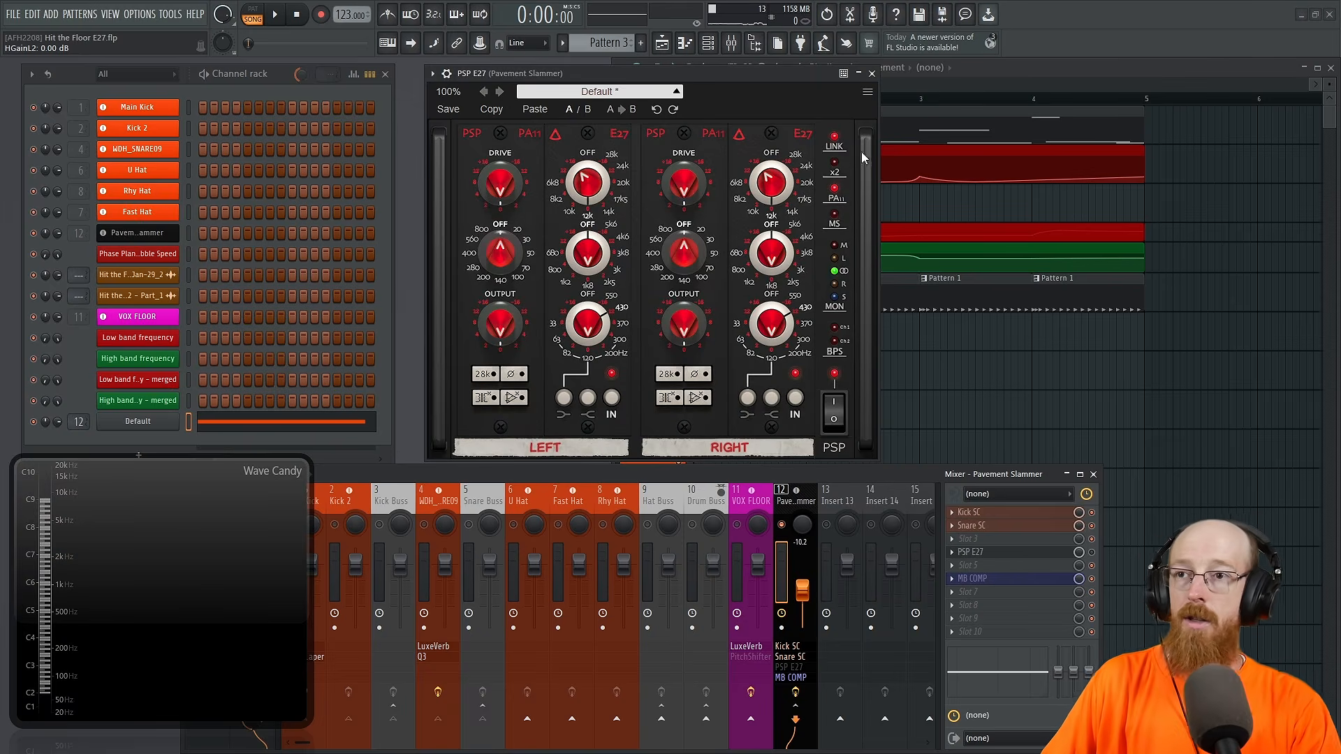
pyautogui.click(835, 171)
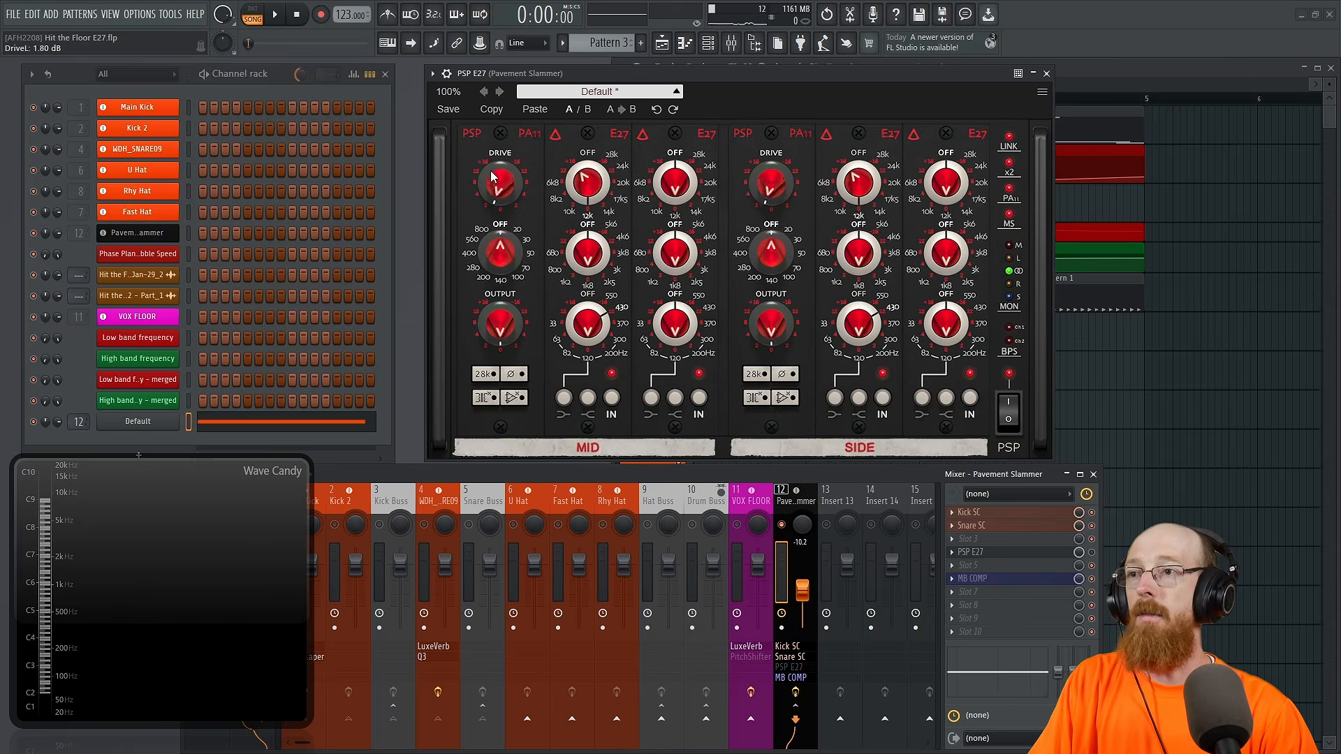
# Step: Lower the linked PSP E27 drive and adjust the first EQ module's low band in the MID section
pyautogui.moveTo(484, 142); pyautogui.dragTo(483, 148)
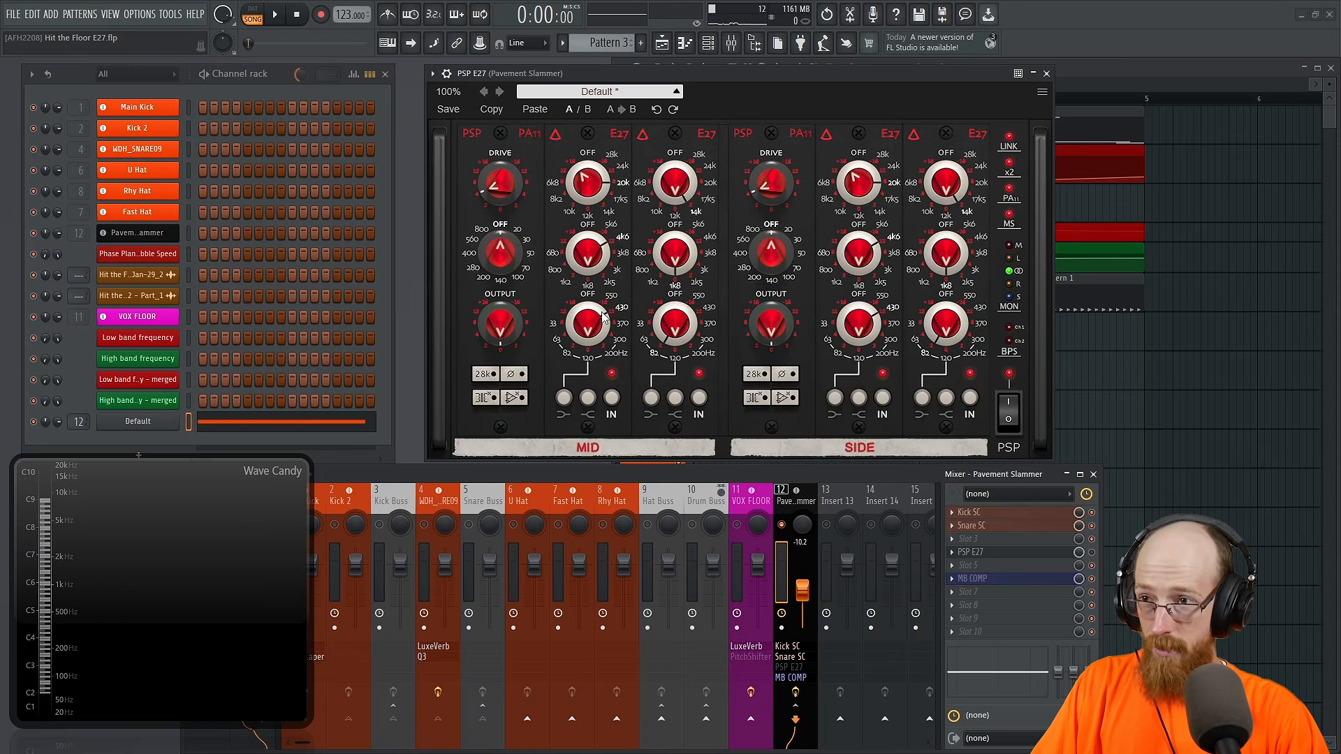
pyautogui.moveTo(598, 310); pyautogui.dragTo(590, 310)
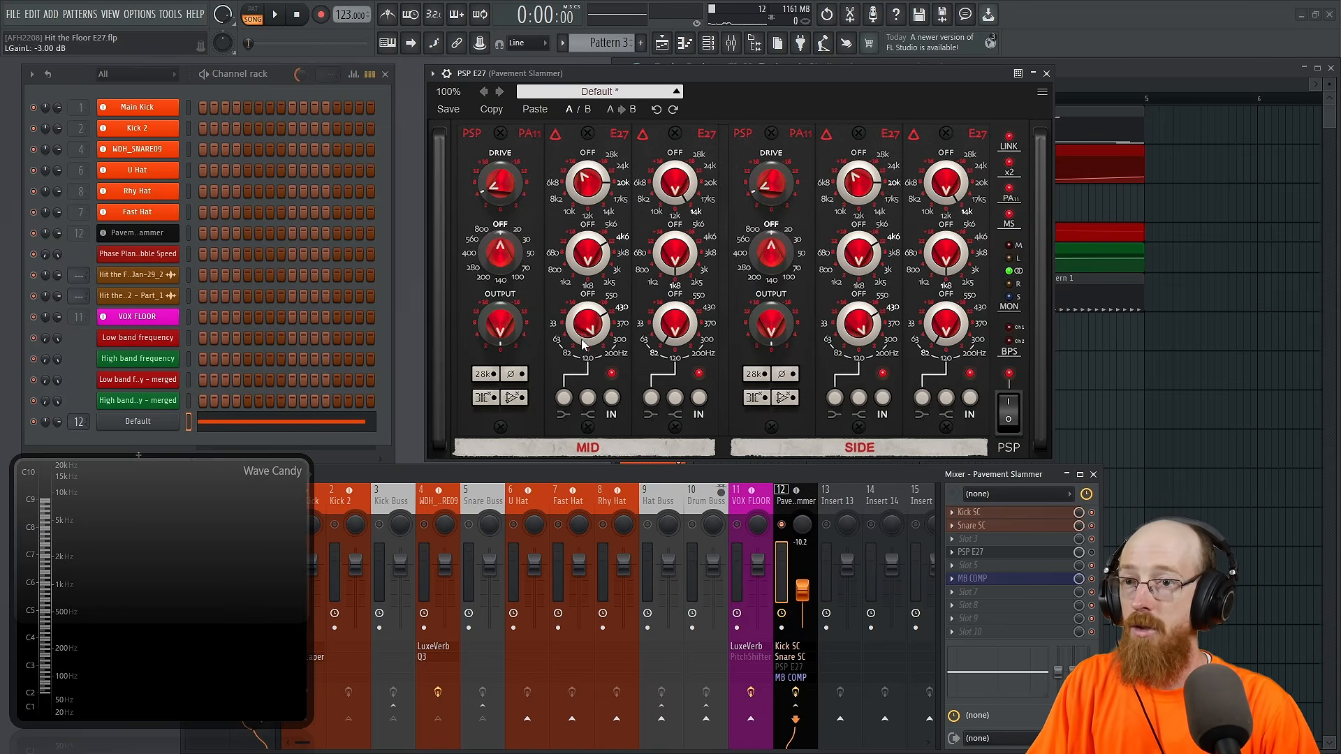
pyautogui.moveTo(587, 339)
pyautogui.mouseDown()
pyautogui.moveTo(587, 363)
pyautogui.moveTo(588, 335)
pyautogui.mouseUp()
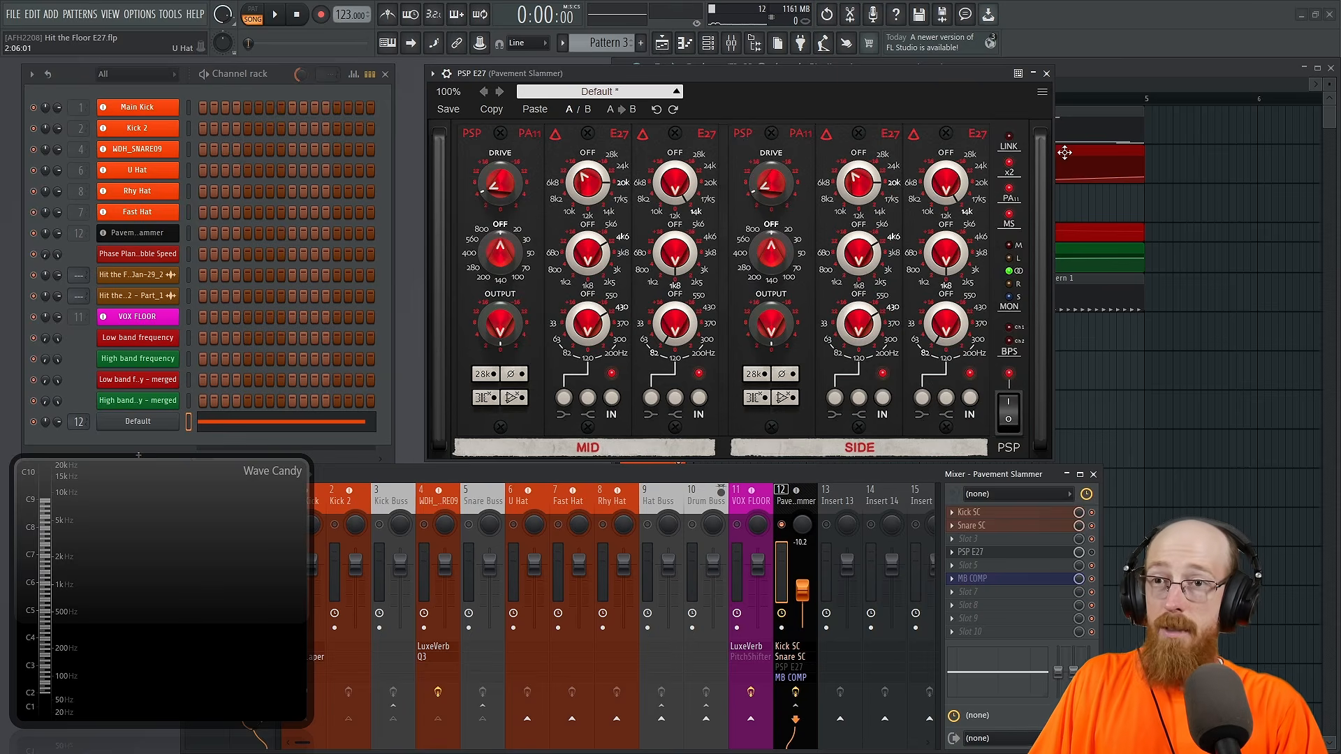
# Step: List PSP E27's parameters in the browser and move the Wave Candy analyzer off the list
pyautogui.click(433, 75)
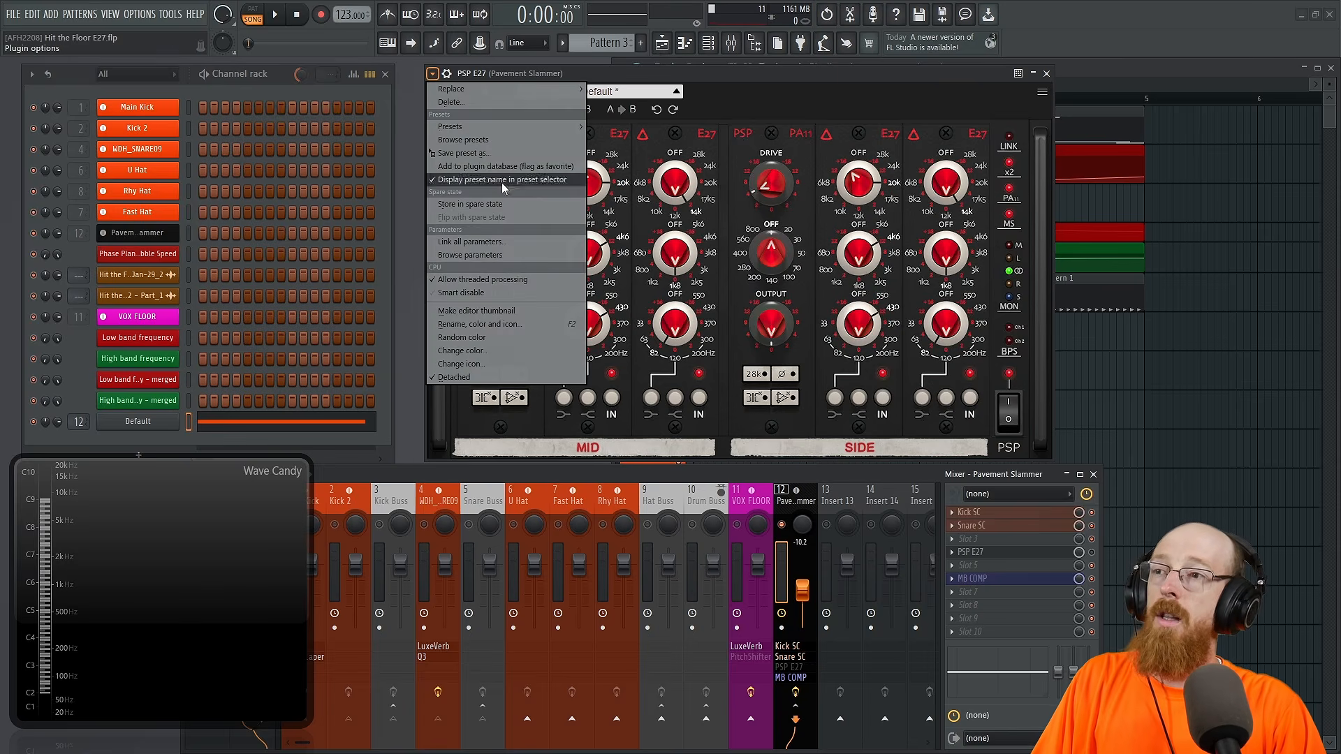
pyautogui.click(522, 253)
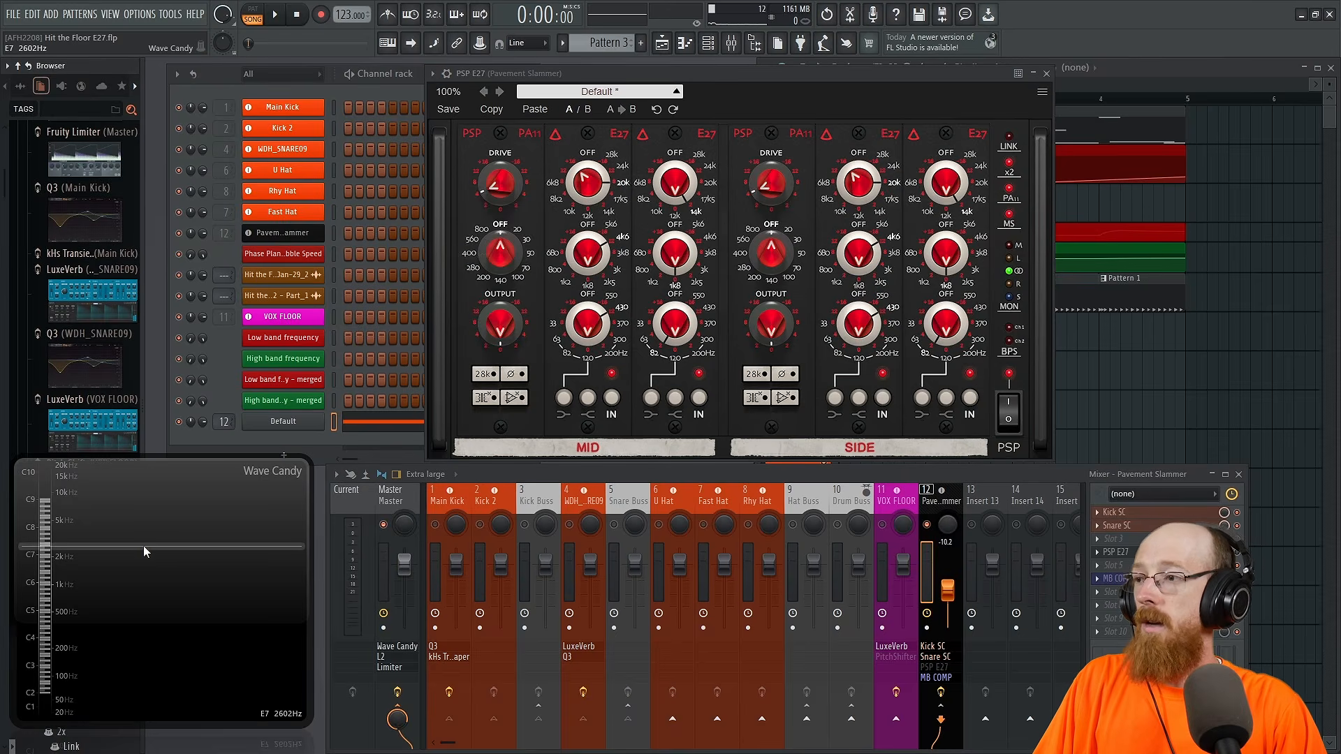
pyautogui.moveTo(144, 546); pyautogui.dragTo(283, 555)
pyautogui.scroll(-3, 74, 520)
pyautogui.scroll(-4, 73, 520)
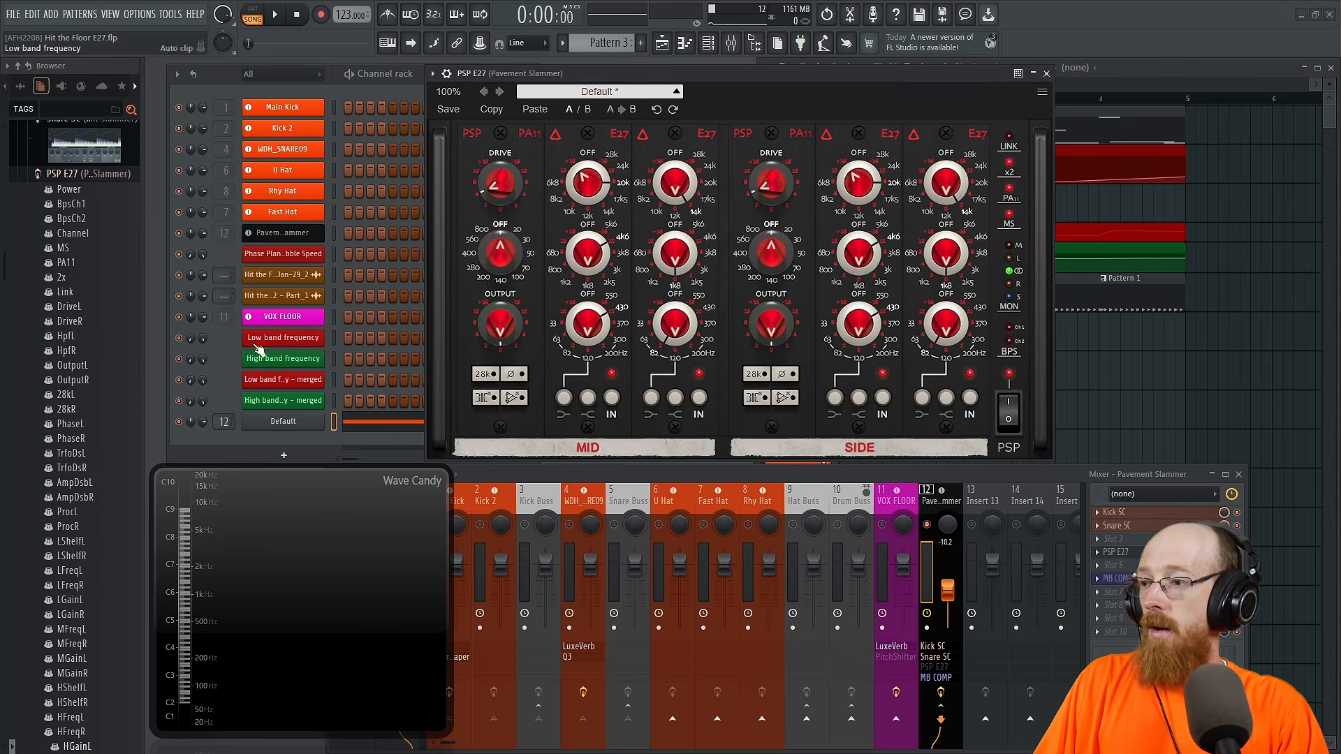
pyautogui.scroll(-6, 120, 423)
pyautogui.scroll(-2, 115, 443)
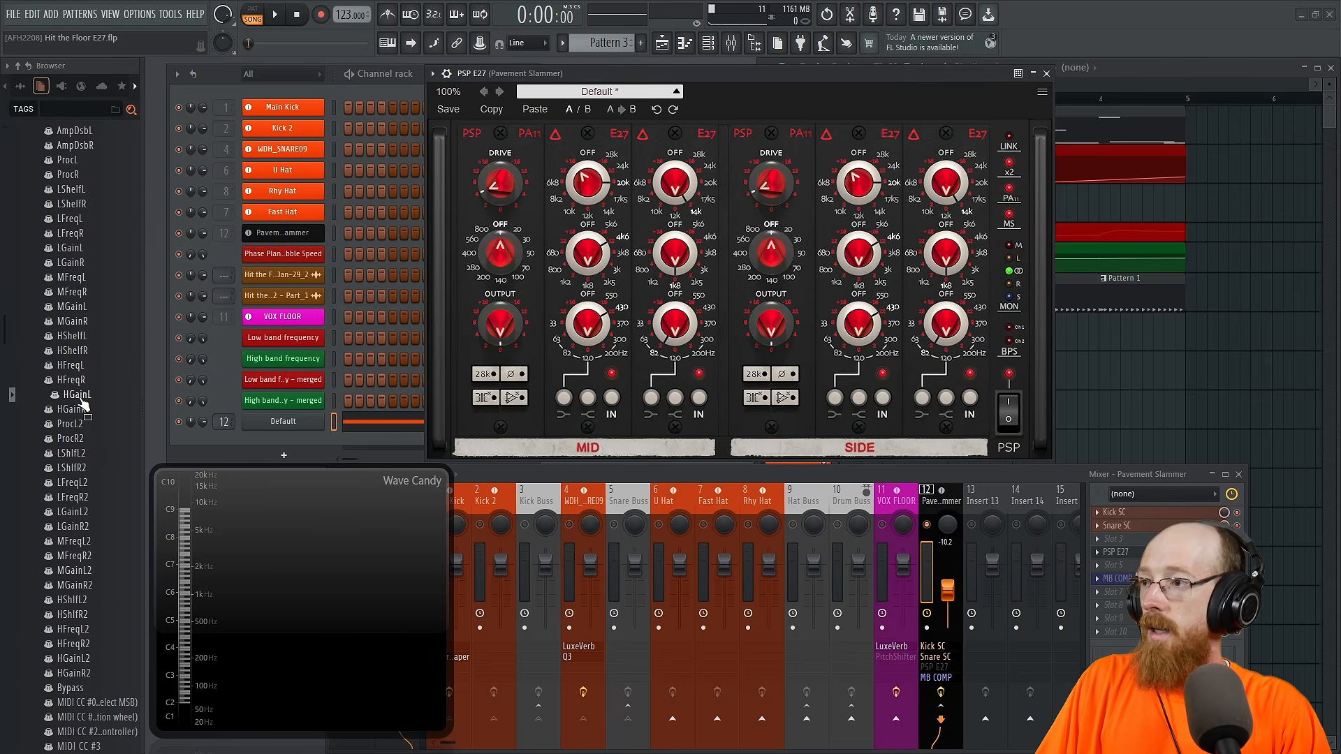
# Step: Create automation clips for the high-band gains of both MID equalizers, HGainL and HGainL2
pyautogui.moveTo(86, 416); pyautogui.dragTo(924, 165)
pyautogui.click(858, 184)
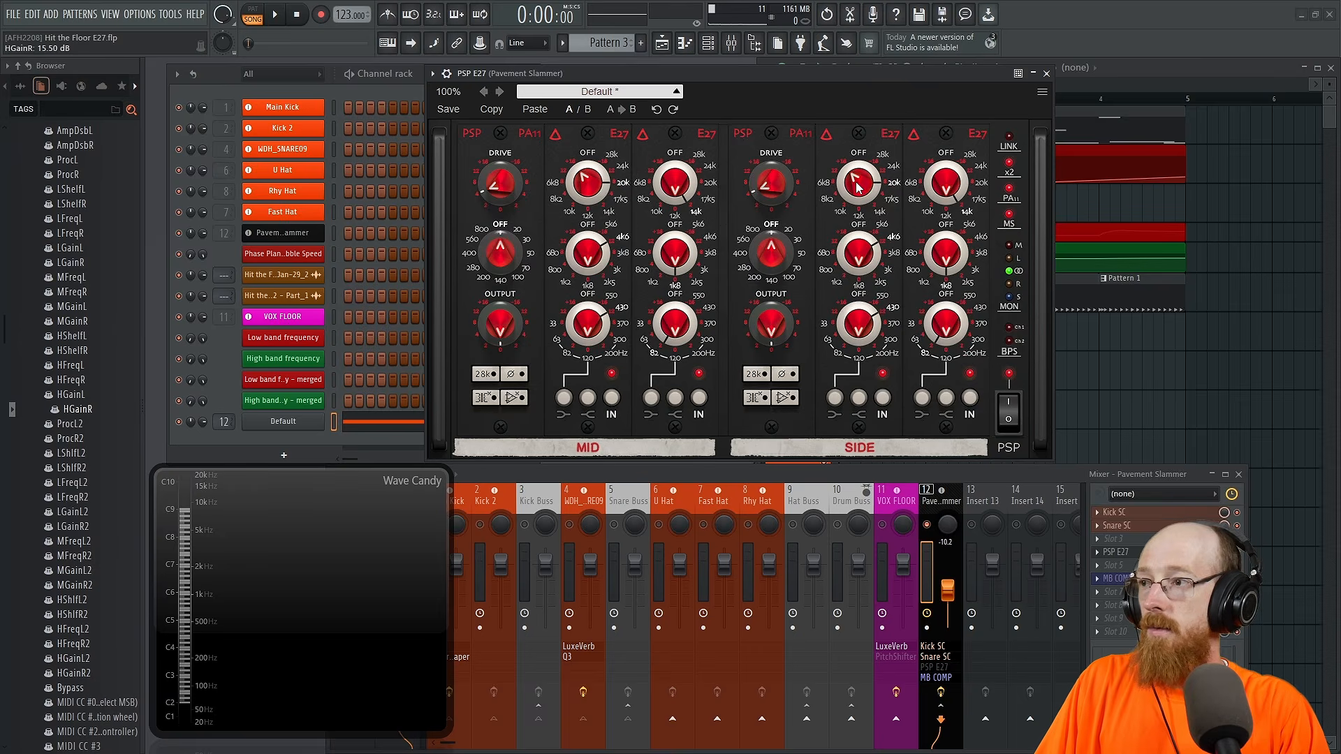
pyautogui.click(669, 187)
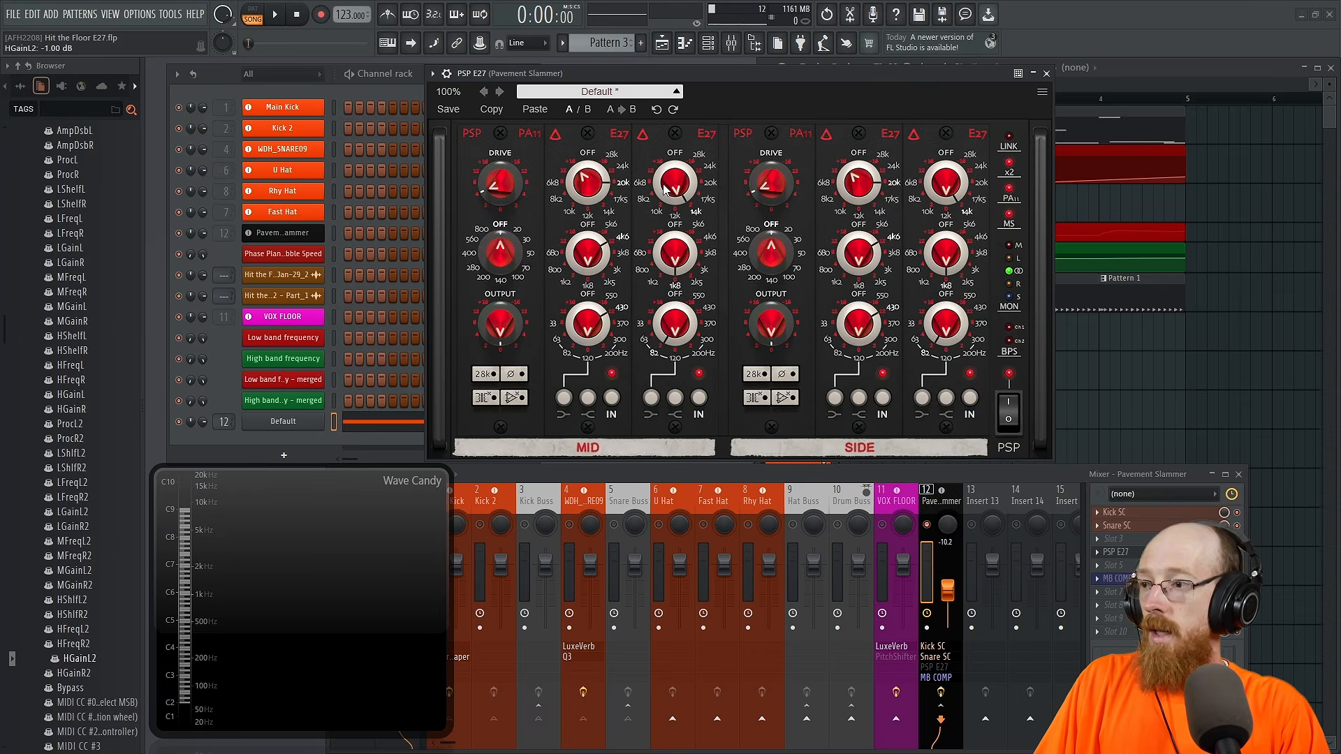
pyautogui.click(586, 192)
pyautogui.rightClick(96, 395)
pyautogui.click(144, 470)
pyautogui.moveTo(679, 188); pyautogui.dragTo(676, 192)
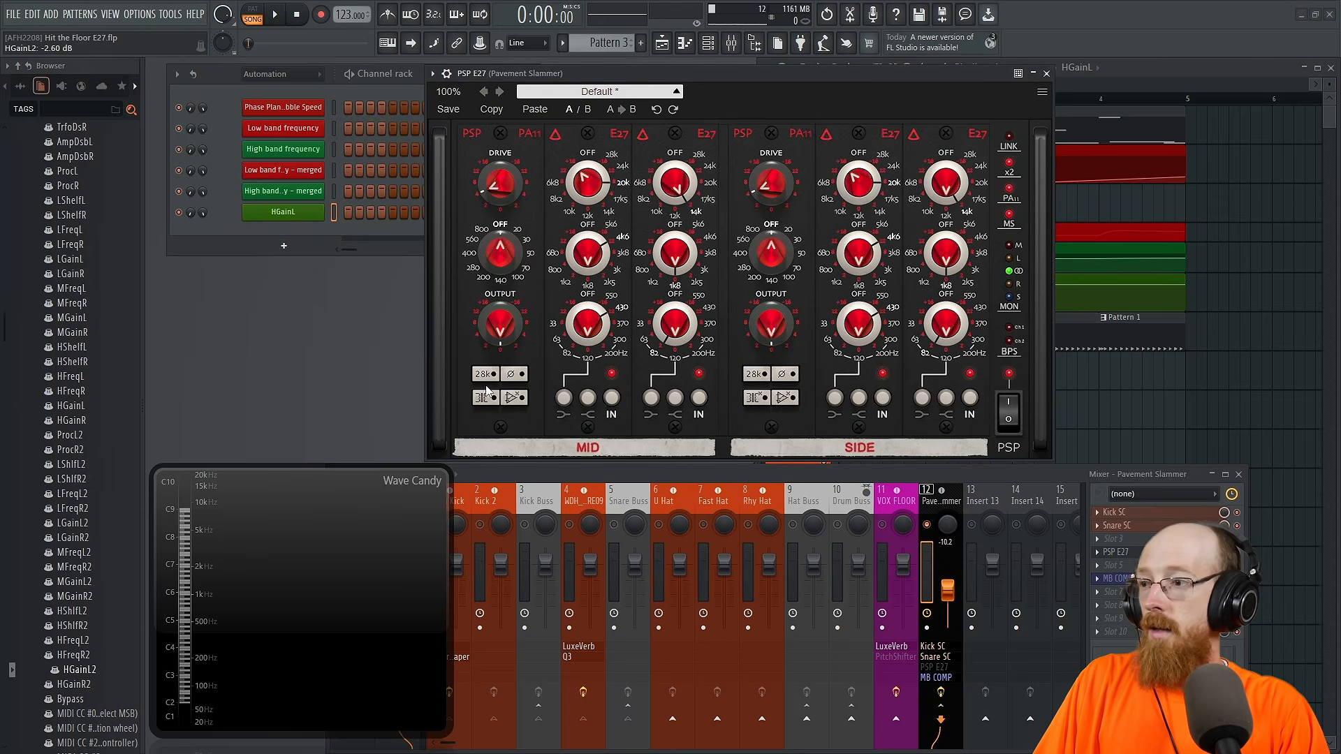
pyautogui.rightClick(95, 671)
pyautogui.click(142, 620)
# Step: Create automation clips for the mid-band gains of both MID equalizers, MGainL and MGainL2
pyautogui.click(588, 258)
pyautogui.rightClick(79, 318)
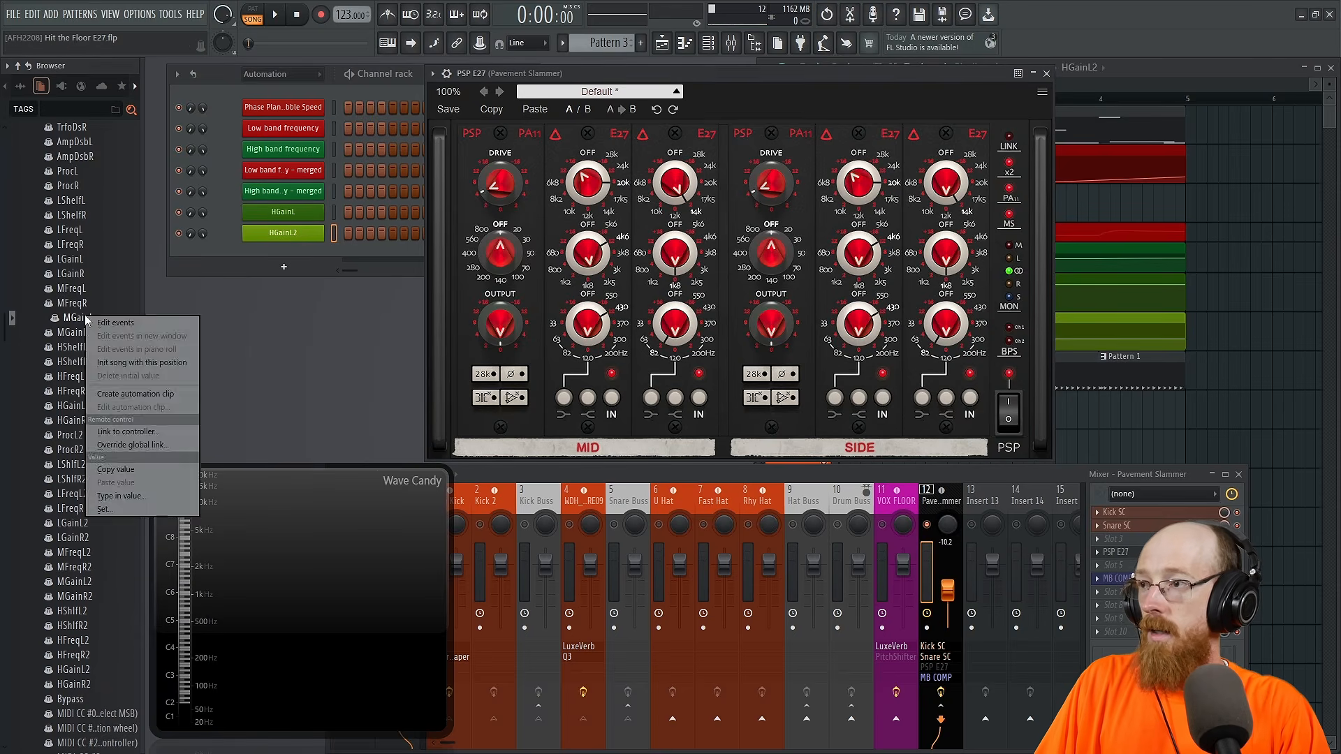
pyautogui.click(140, 394)
pyautogui.click(677, 259)
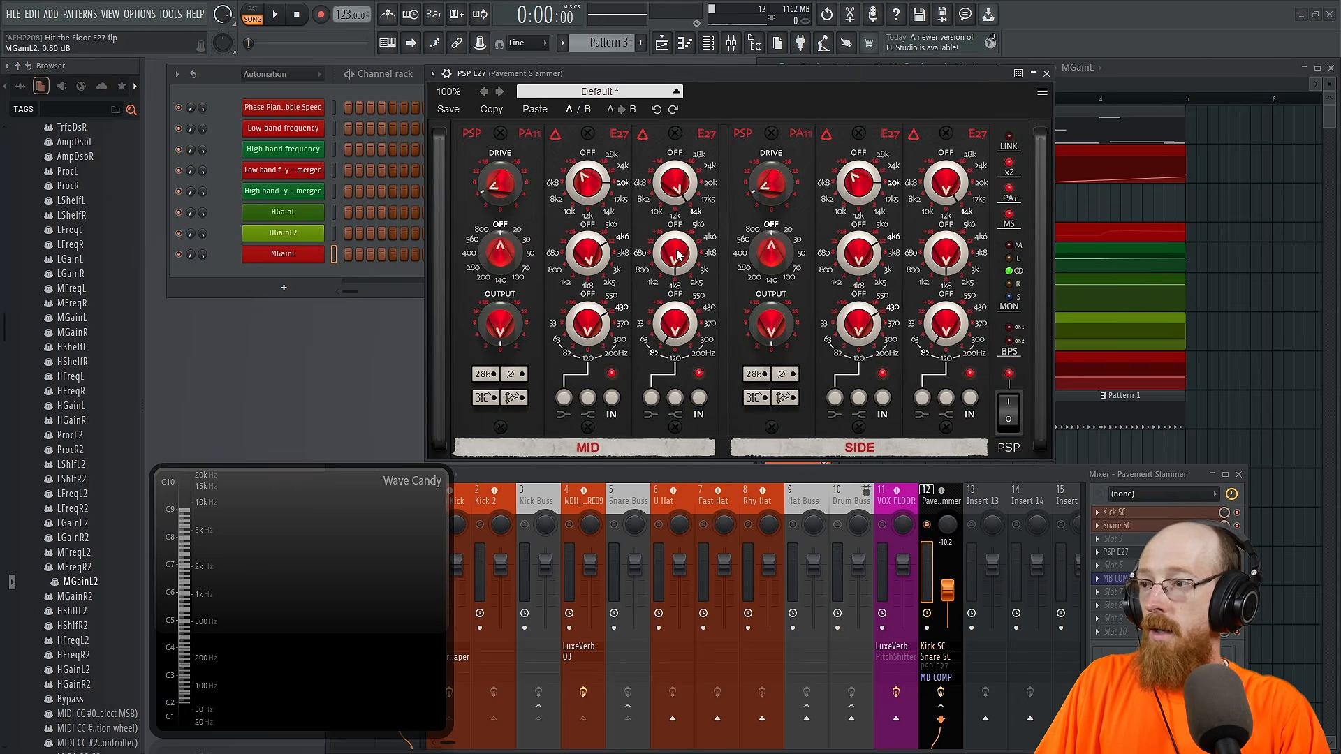
pyautogui.rightClick(76, 581)
pyautogui.click(140, 615)
# Step: Create automation clips for the low-band gains of both MID equalizers, LGainL and LGainL2
pyautogui.click(587, 323)
pyautogui.rightClick(90, 259)
pyautogui.press('a')
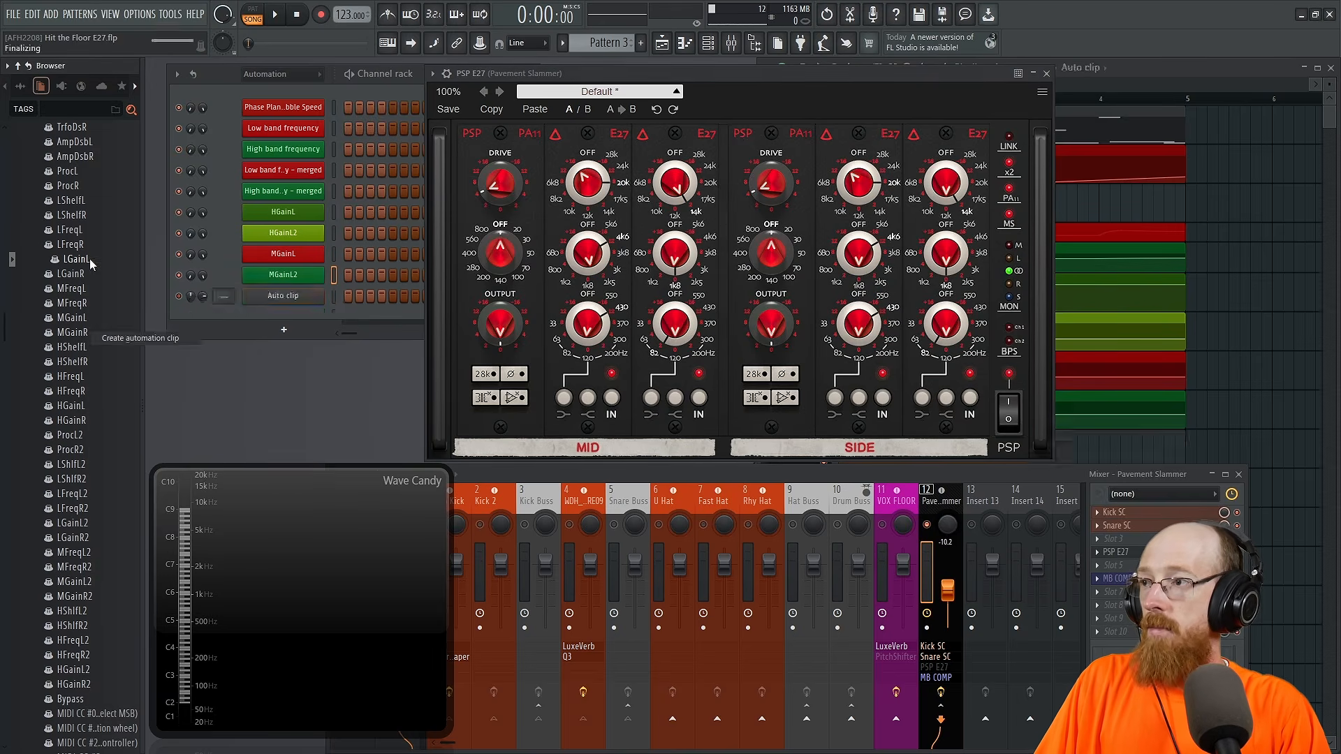
pyautogui.click(679, 324)
pyautogui.rightClick(86, 522)
pyautogui.press('a')
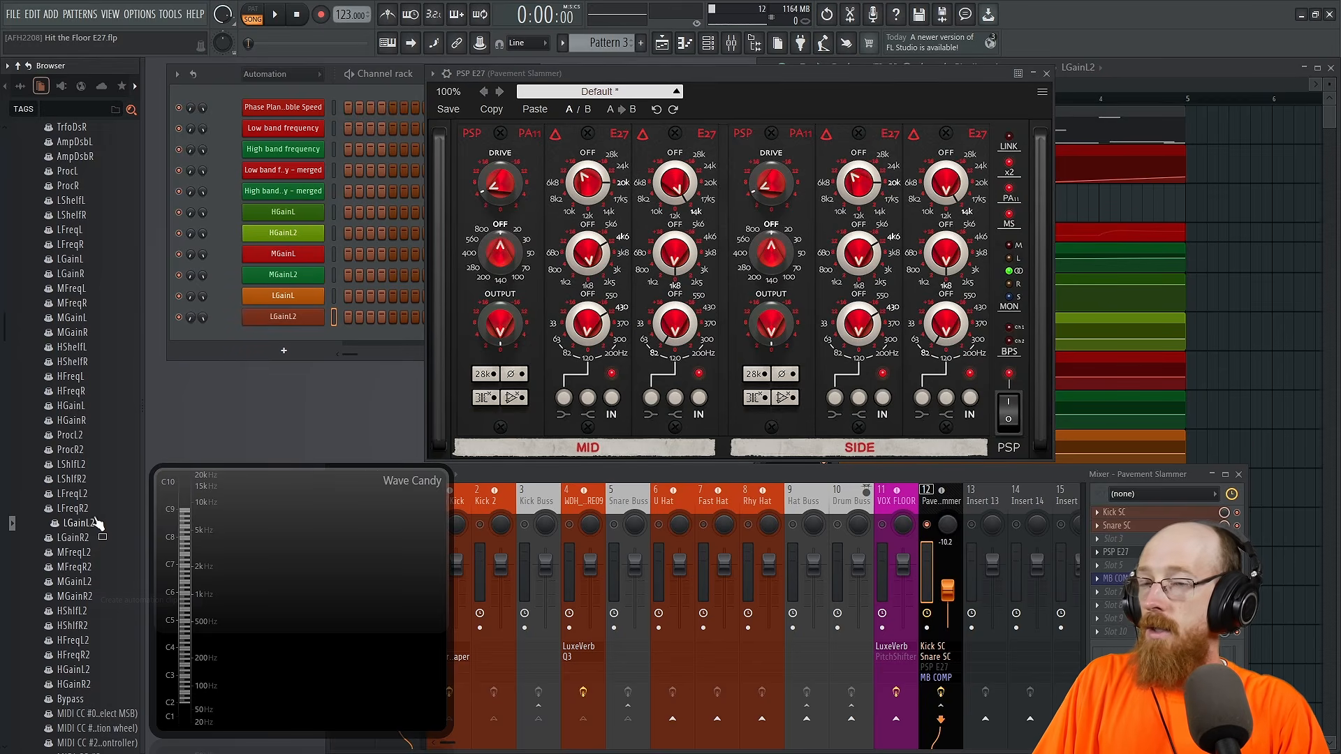
# Step: Create automation clips for the high-band gains of both SIDE equalizers, HGainR and HGainR2
pyautogui.click(858, 187)
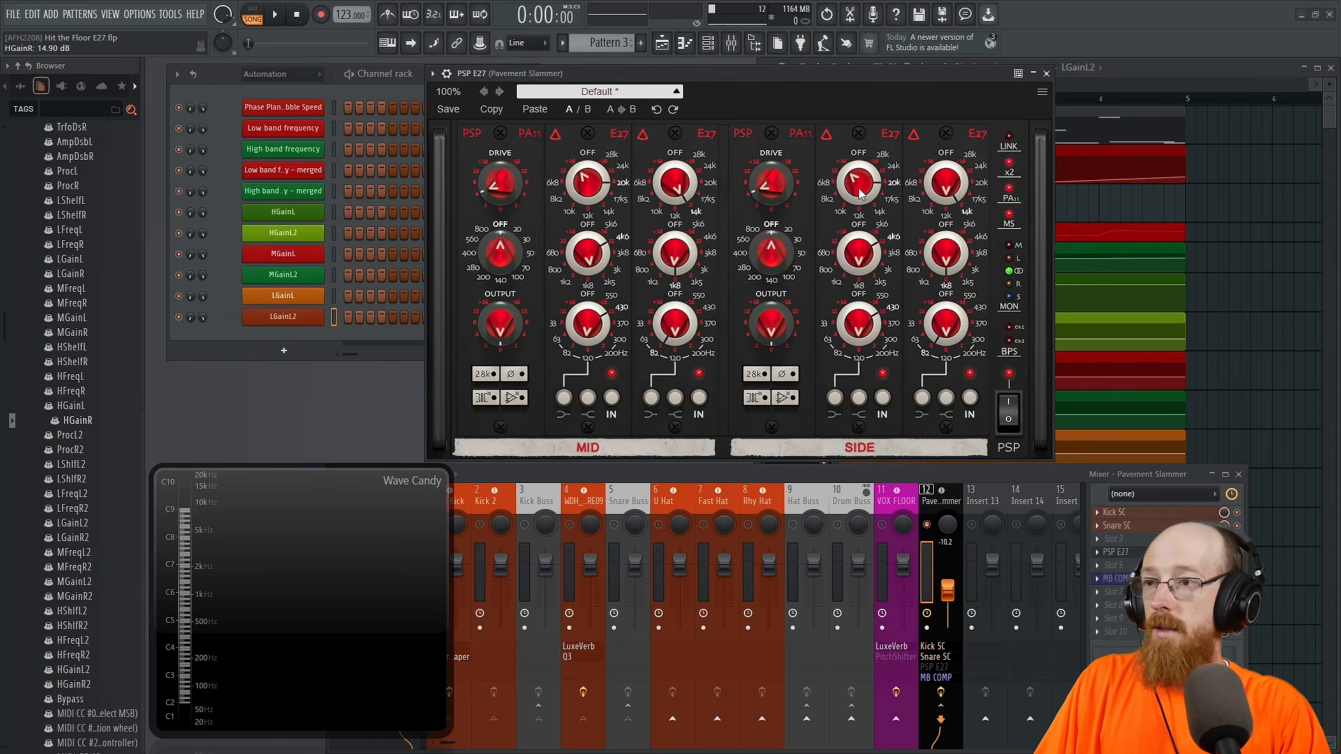
pyautogui.rightClick(101, 422)
pyautogui.press('a')
pyautogui.click(945, 183)
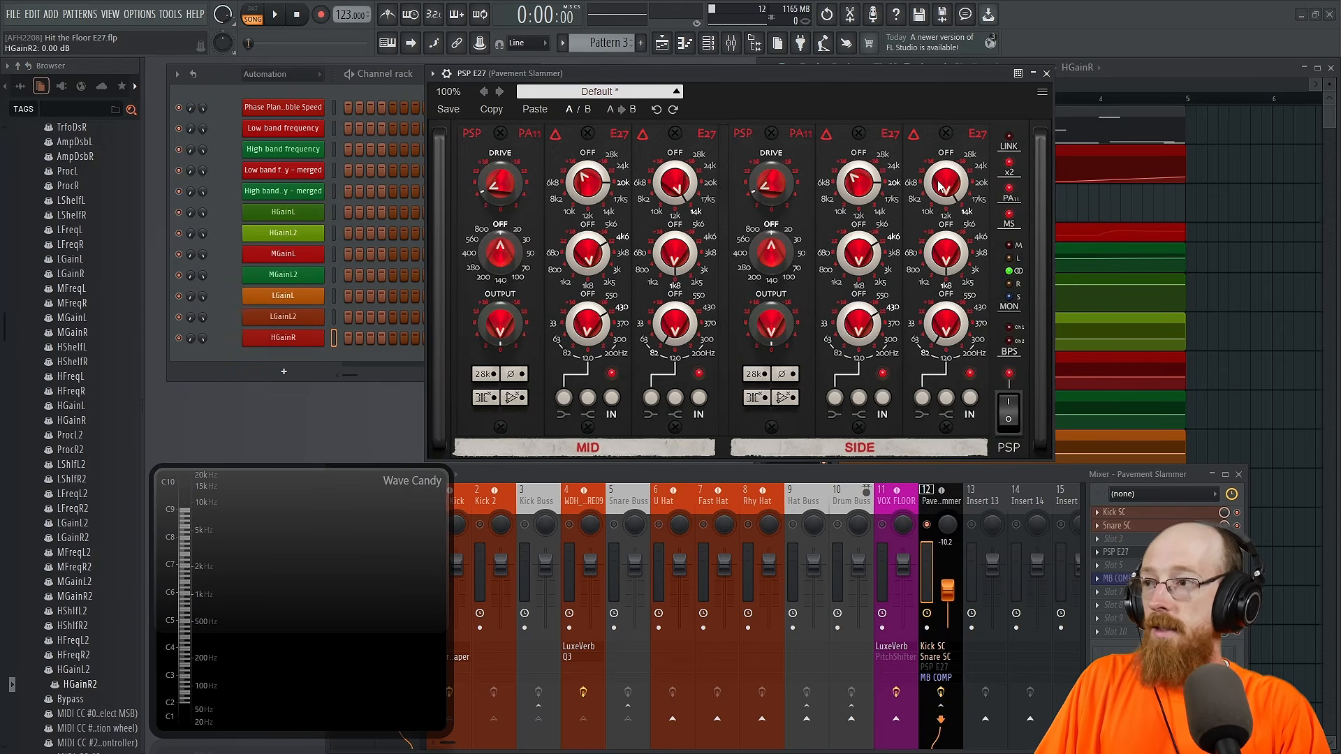
pyautogui.rightClick(105, 688)
pyautogui.press('a')
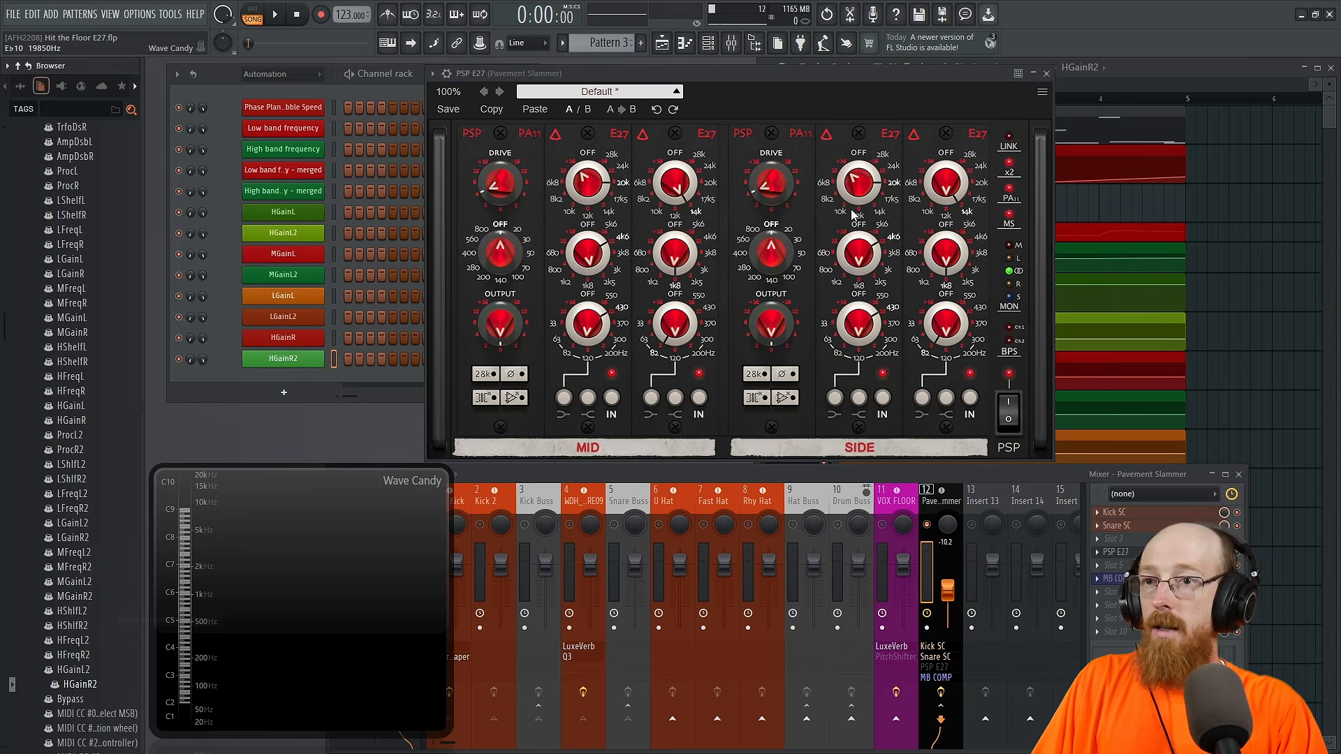
# Step: Create automation clips for the remaining SIDE gains, MGainR, MGainR2, LGainR and LGainR2, and bring the Playlist forward
pyautogui.click(854, 259)
pyautogui.rightClick(76, 330)
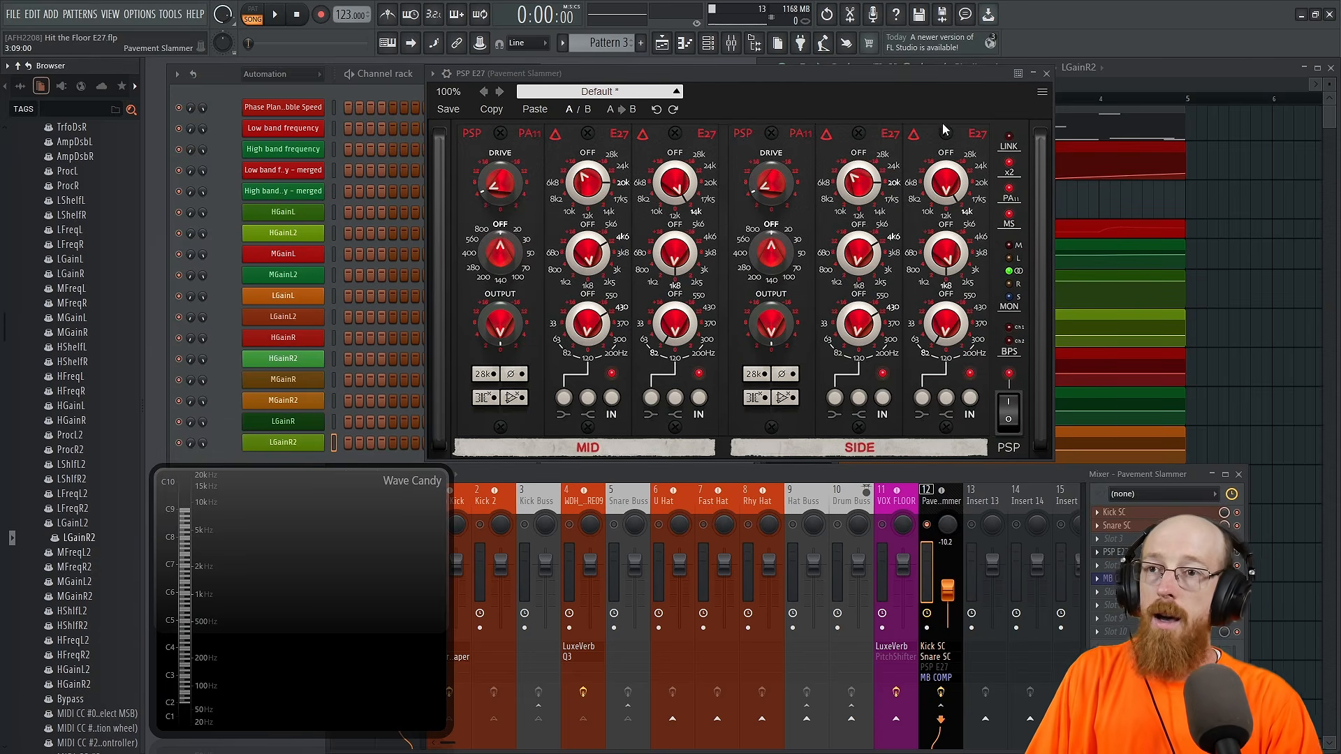
pyautogui.click(1158, 69)
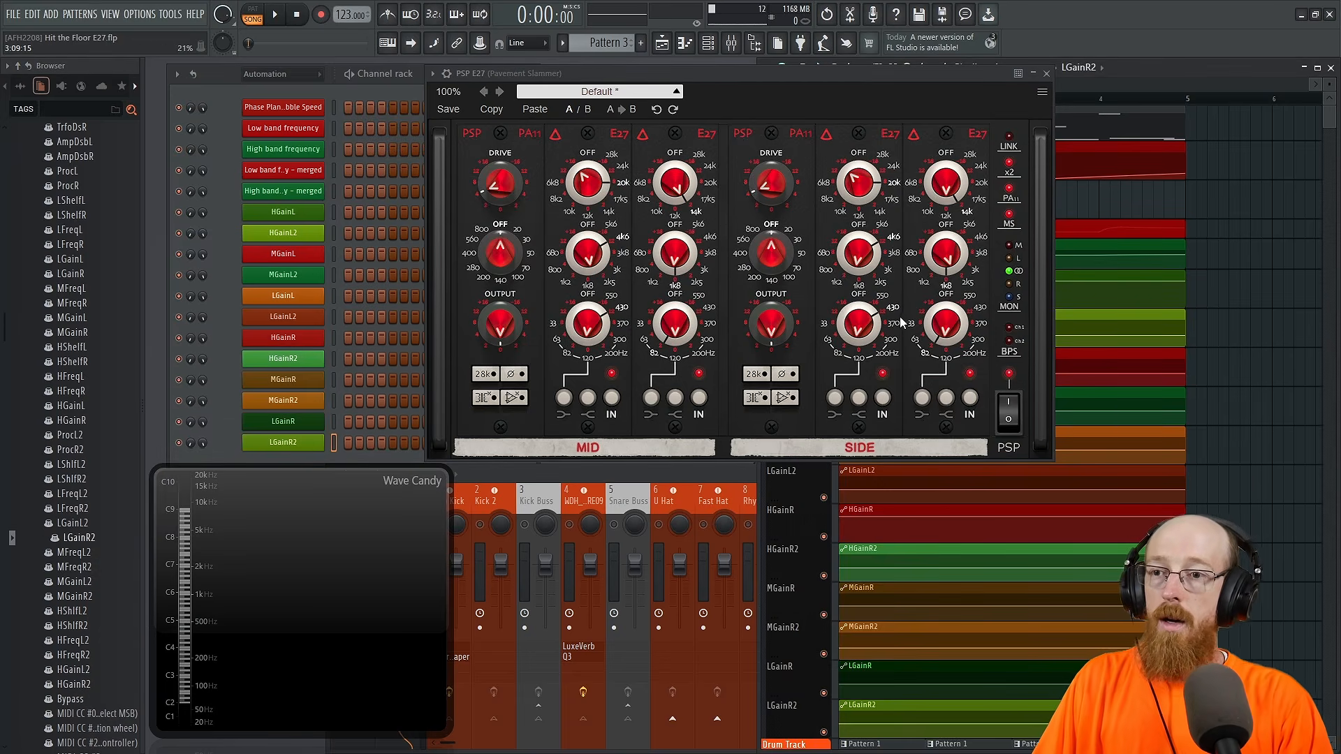
# Step: Move the PSP E27 window clear of the Playlist and highlight the new MID gain automation clips
pyautogui.moveTo(918, 82); pyautogui.dragTo(560, 75)
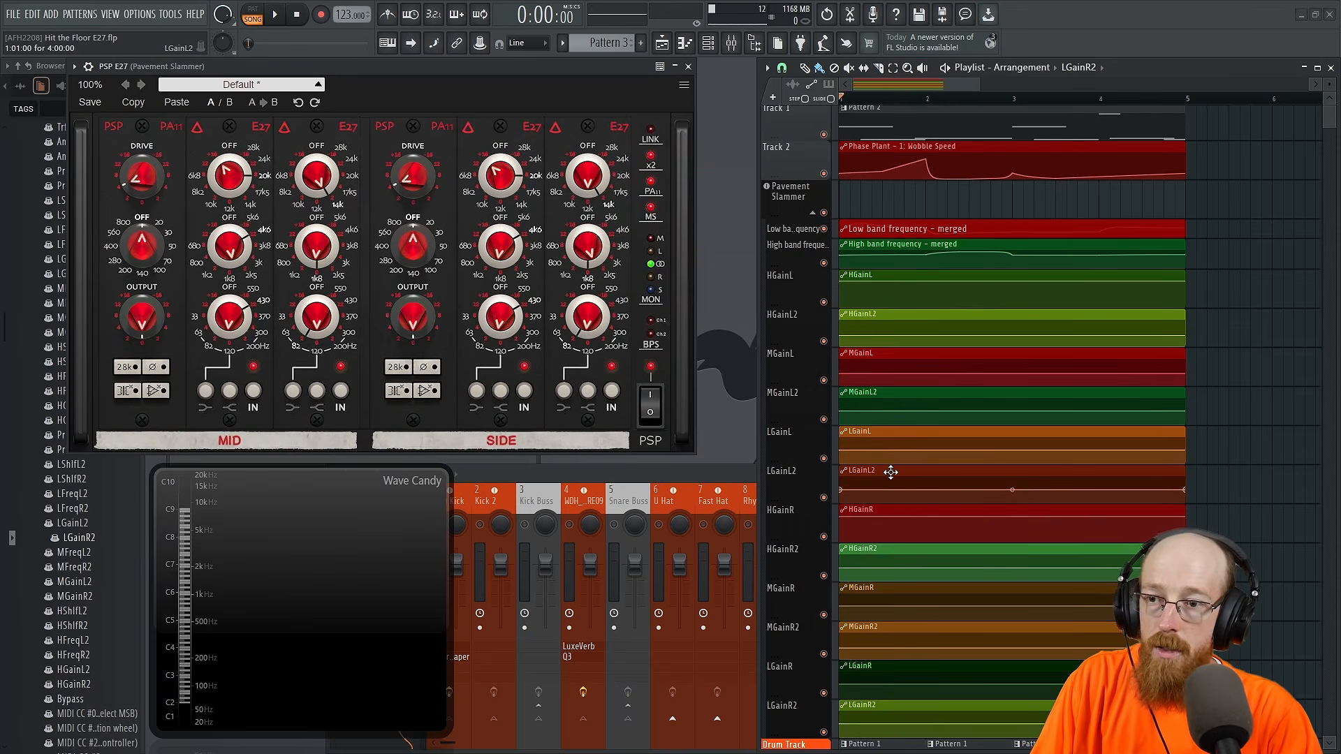
pyautogui.scroll(-1, 890, 472)
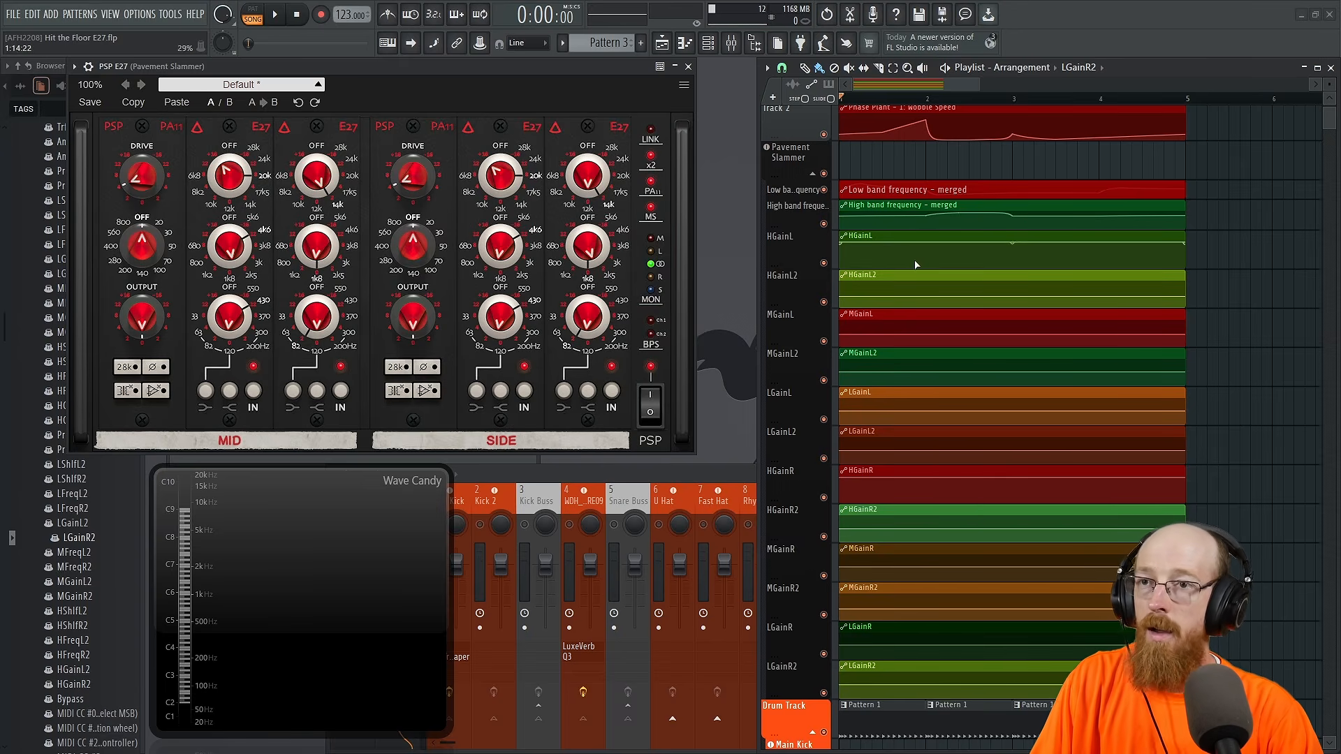
pyautogui.scroll(1, 870, 248)
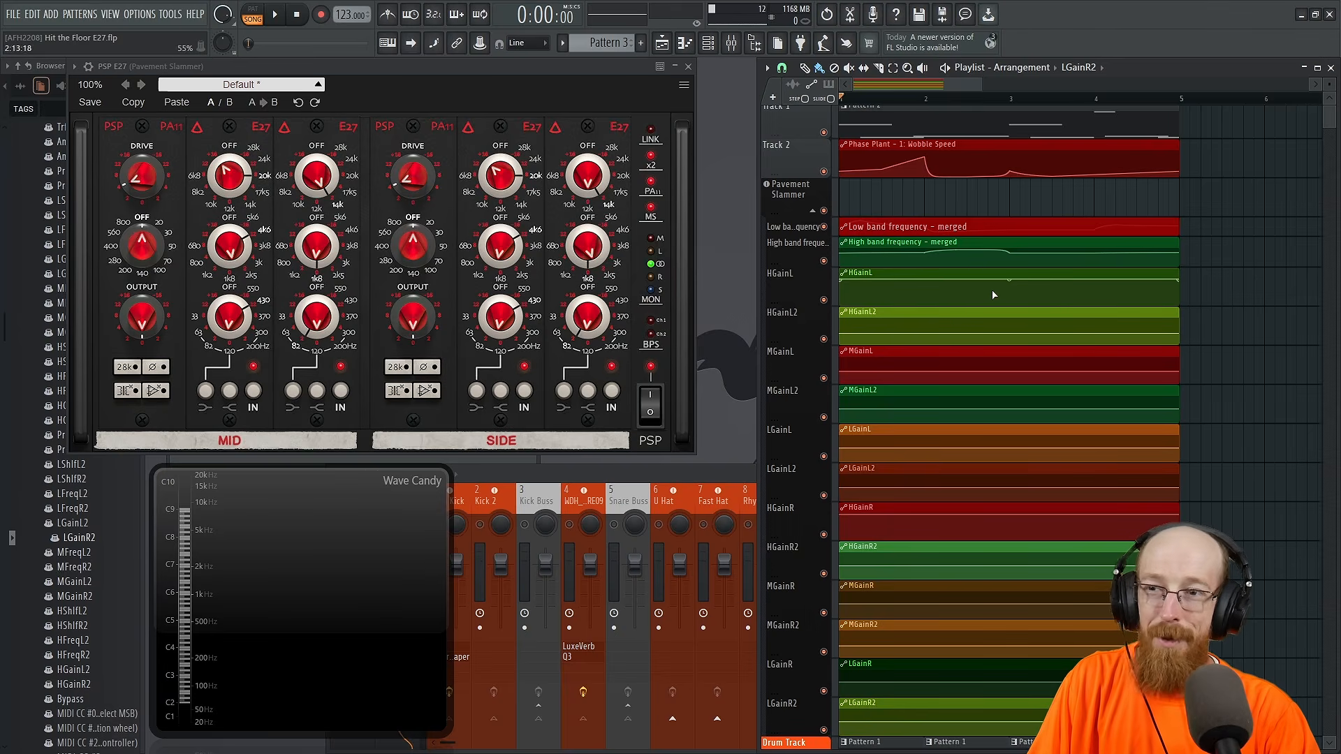
pyautogui.moveTo(951, 298); pyautogui.dragTo(1092, 500)
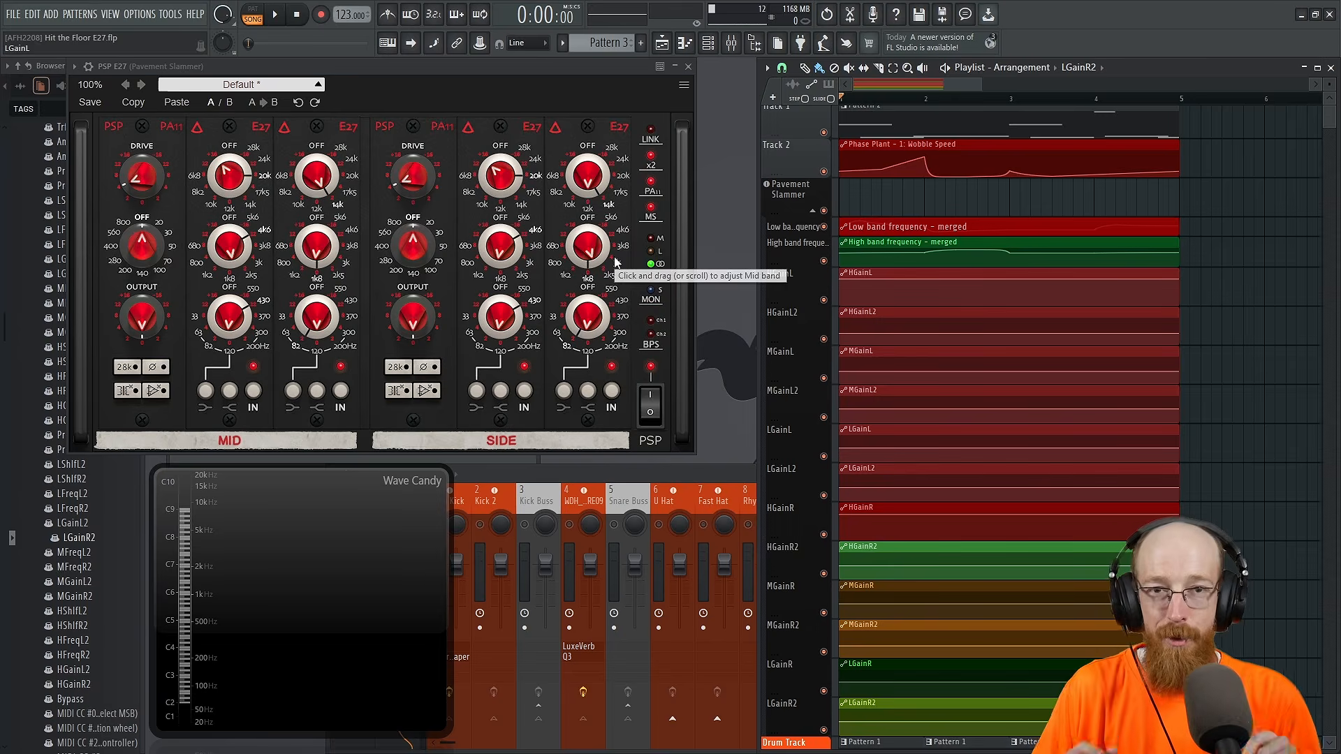
pyautogui.moveTo(974, 269); pyautogui.dragTo(984, 346)
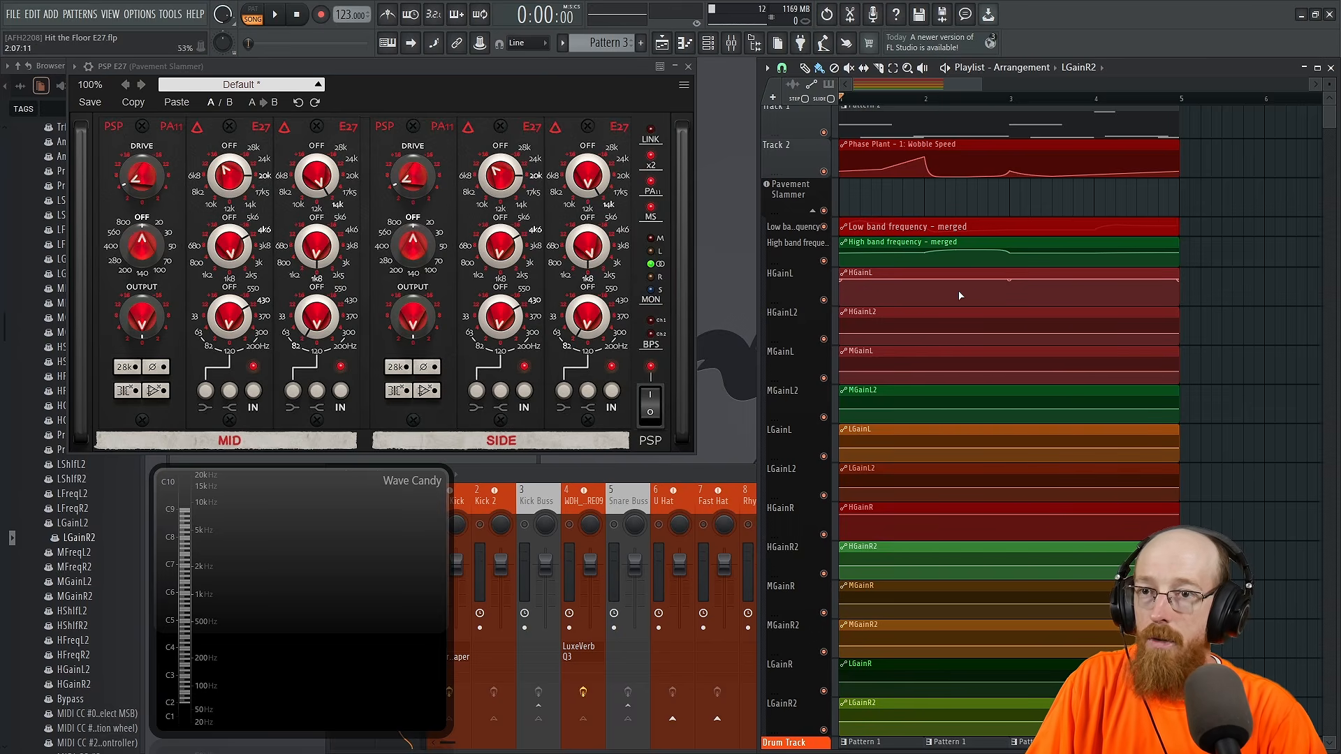
# Step: Add points to the HGainL automation clip to form successive dips and rises across its four bars
pyautogui.click(855, 299)
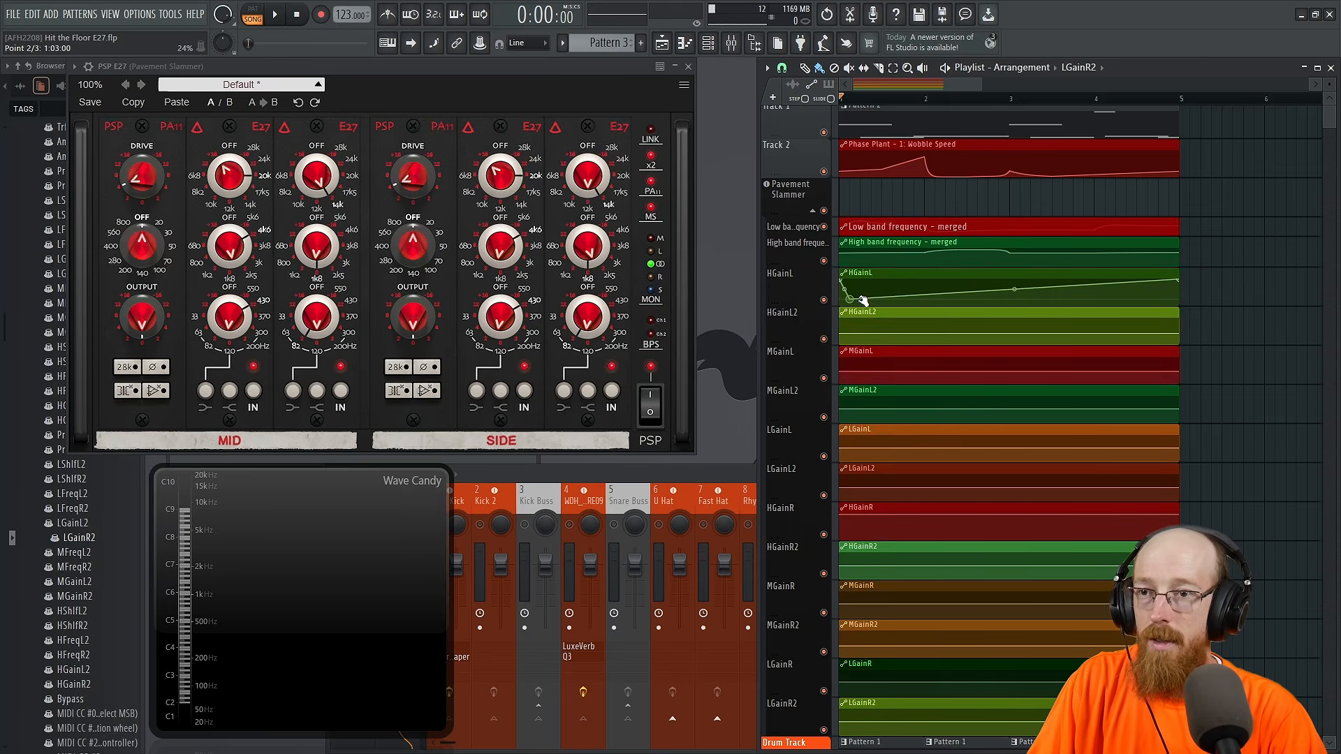
pyautogui.moveTo(860, 298); pyautogui.dragTo(863, 276)
pyautogui.rightClick(903, 302)
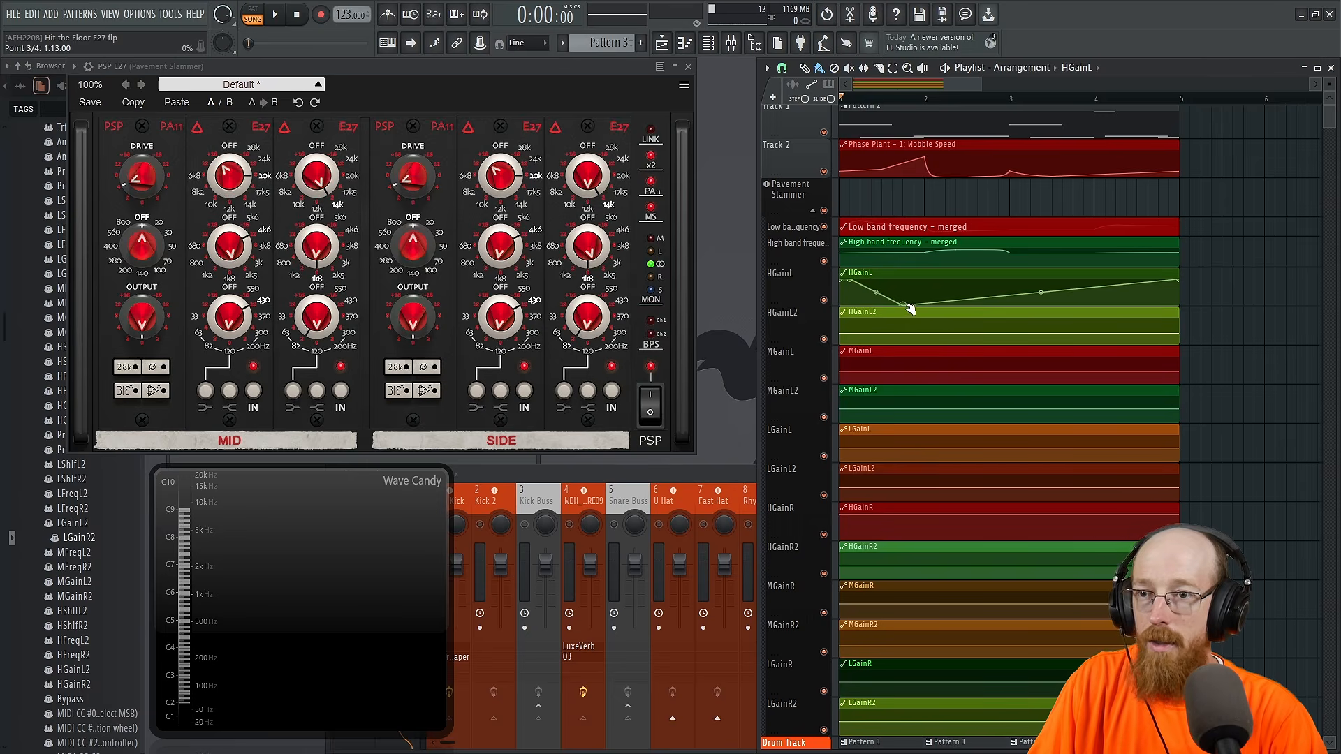
pyautogui.rightClick(966, 280)
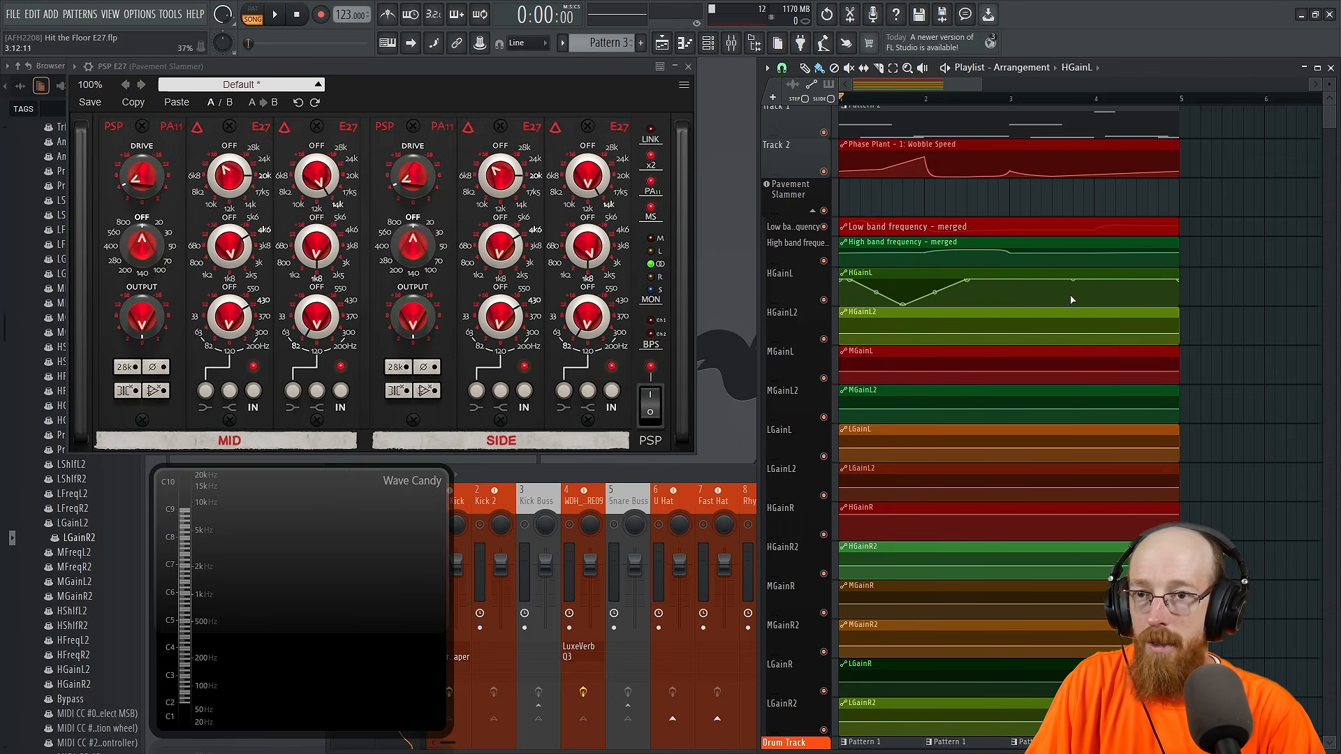
pyautogui.rightClick(1039, 303)
pyautogui.moveTo(1038, 303); pyautogui.dragTo(1127, 292)
pyautogui.rightClick(1021, 294)
pyautogui.rightClick(1125, 302)
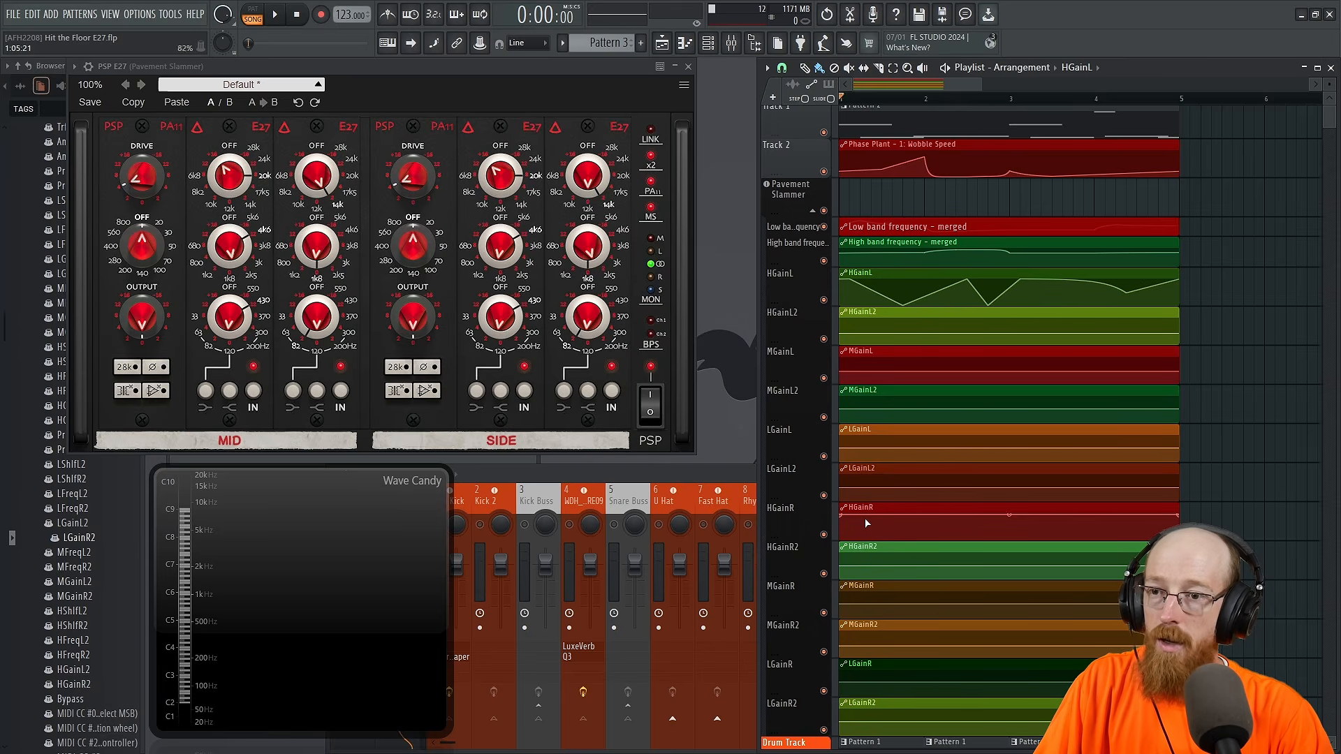
# Step: Draw curved rises and dips across the HGainL2 and HGainR automation clips
pyautogui.moveTo(865, 523); pyautogui.dragTo(1004, 514)
pyautogui.rightClick(1095, 536)
pyautogui.moveTo(1094, 538); pyautogui.dragTo(1080, 540)
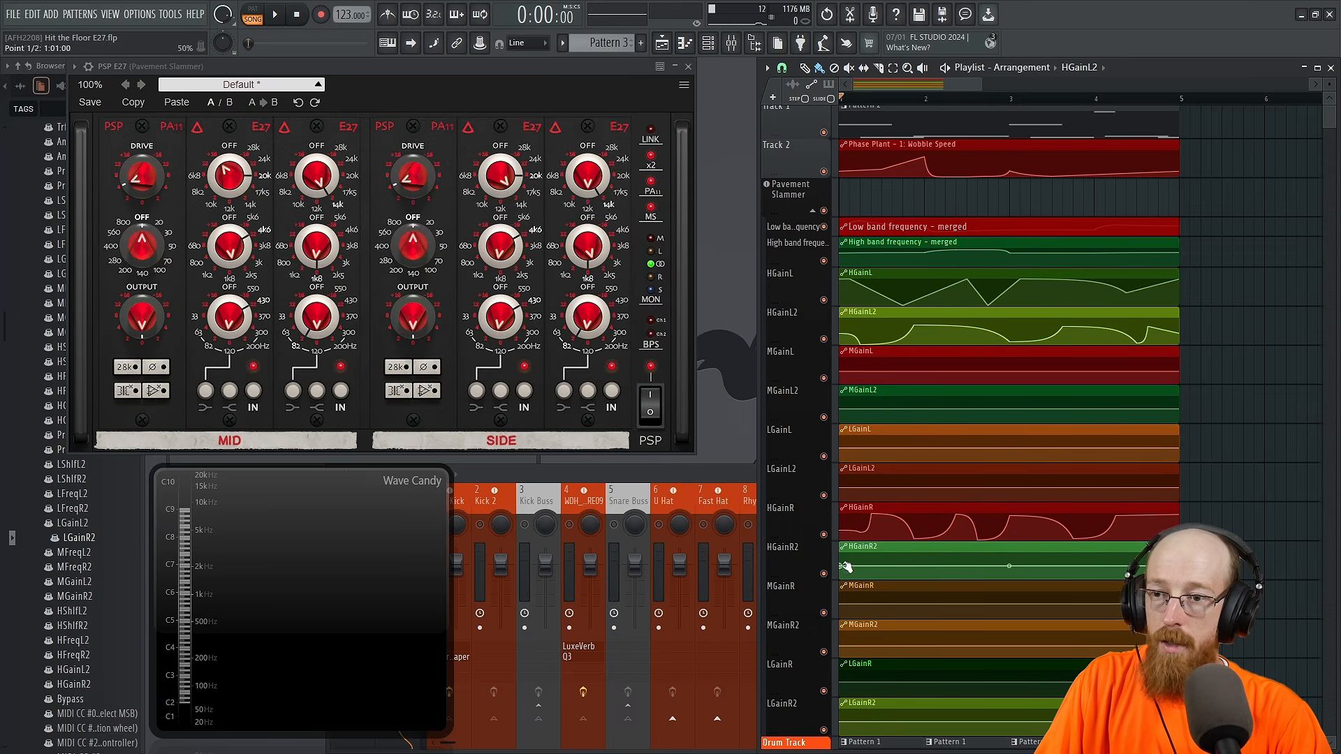
# Step: Shape the HGainR2 automation clip with a gradual rise, a sharp drop near bar 3, and a curved recovery
pyautogui.rightClick(987, 566)
pyautogui.moveTo(988, 566); pyautogui.dragTo(992, 550)
pyautogui.rightClick(1083, 569)
pyautogui.moveTo(1084, 570); pyautogui.dragTo(1002, 594)
pyautogui.rightClick(1076, 567)
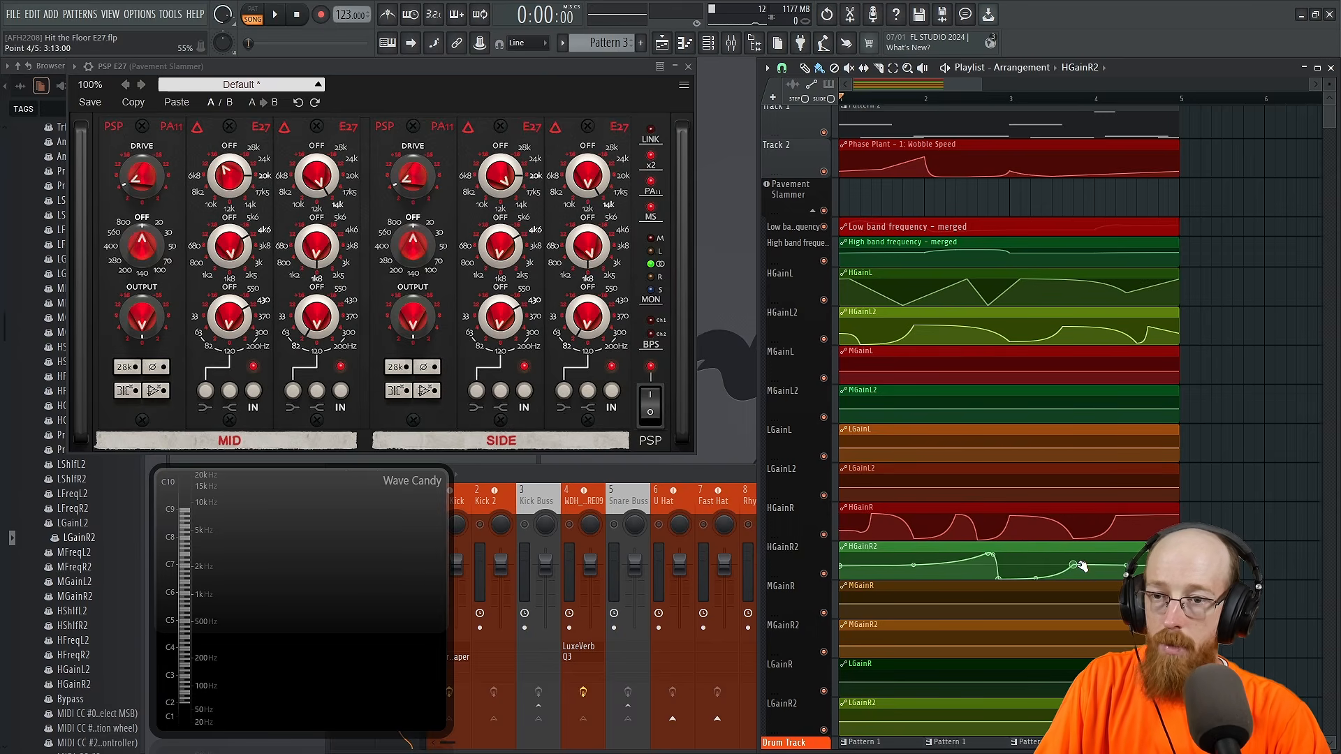
# Step: Shape the MGainL automation clip with an early dip, a broad peak around bar 2, and smaller curves through bar 4
pyautogui.rightClick(861, 373)
pyautogui.moveTo(860, 373); pyautogui.dragTo(851, 384)
pyautogui.rightClick(958, 373)
pyautogui.moveTo(958, 373); pyautogui.dragTo(1022, 383)
pyautogui.rightClick(1021, 376)
pyautogui.rightClick(1054, 367)
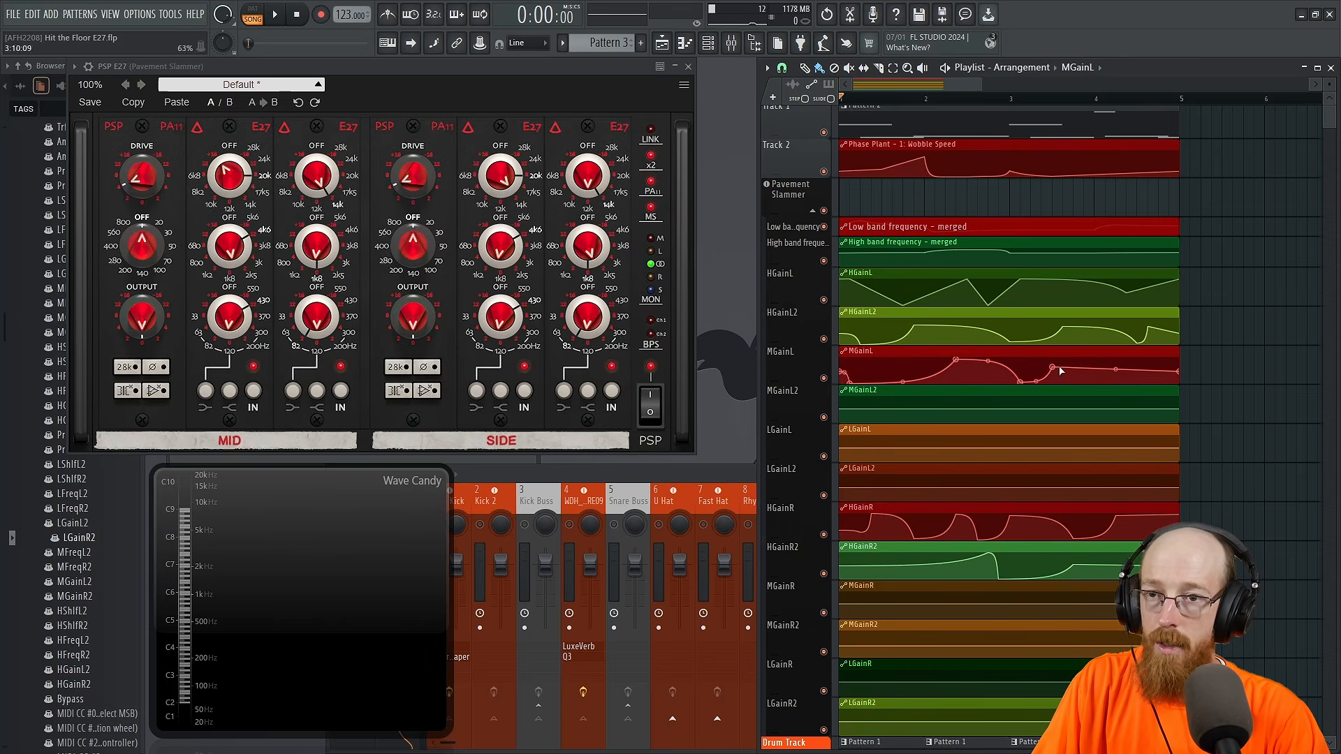
pyautogui.rightClick(1138, 362)
pyautogui.rightClick(1138, 375)
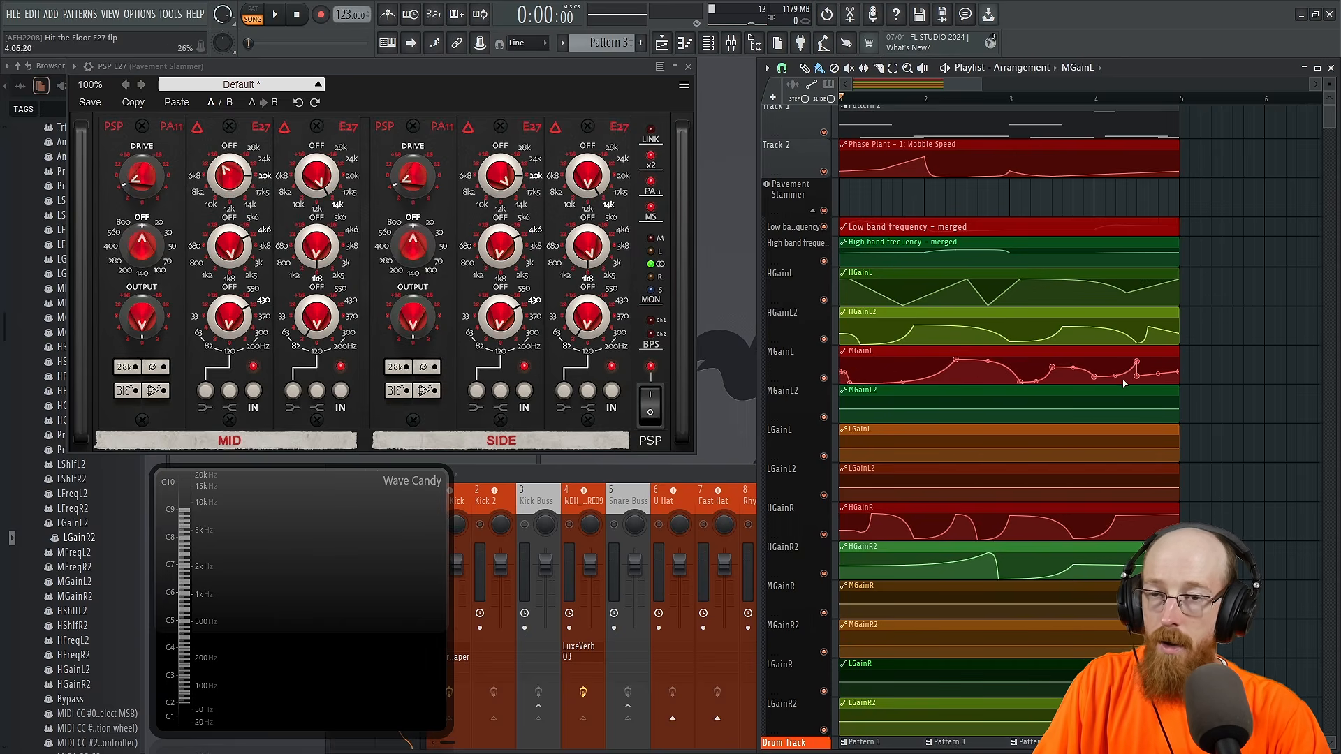
# Step: Shape the MGainR automation clip with a shallow dip in bar 1, a small rise at bar 2, a low stretch around bar 3, and a peak just before bar 4
pyautogui.scroll(-1, 977, 566)
pyautogui.rightClick(873, 572)
pyautogui.rightClick(947, 565)
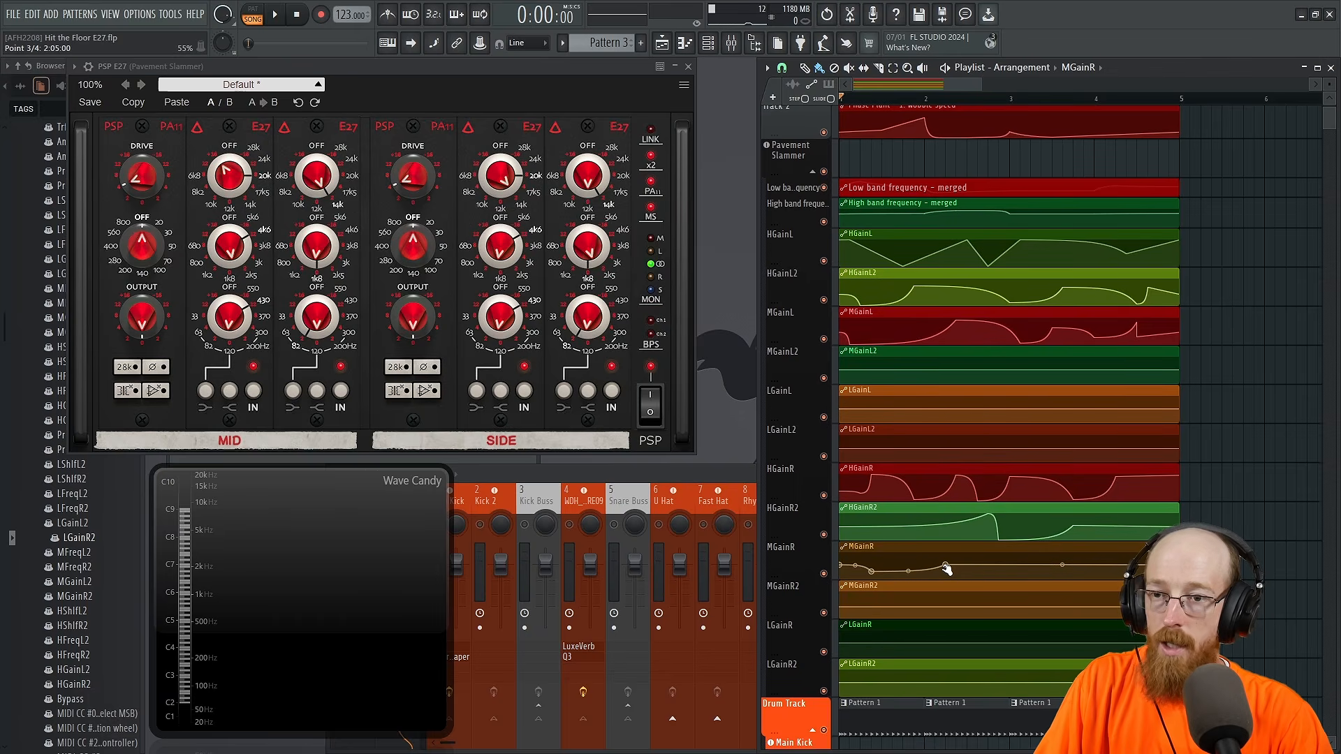
pyautogui.rightClick(989, 580)
pyautogui.rightClick(1062, 579)
pyautogui.rightClick(1084, 554)
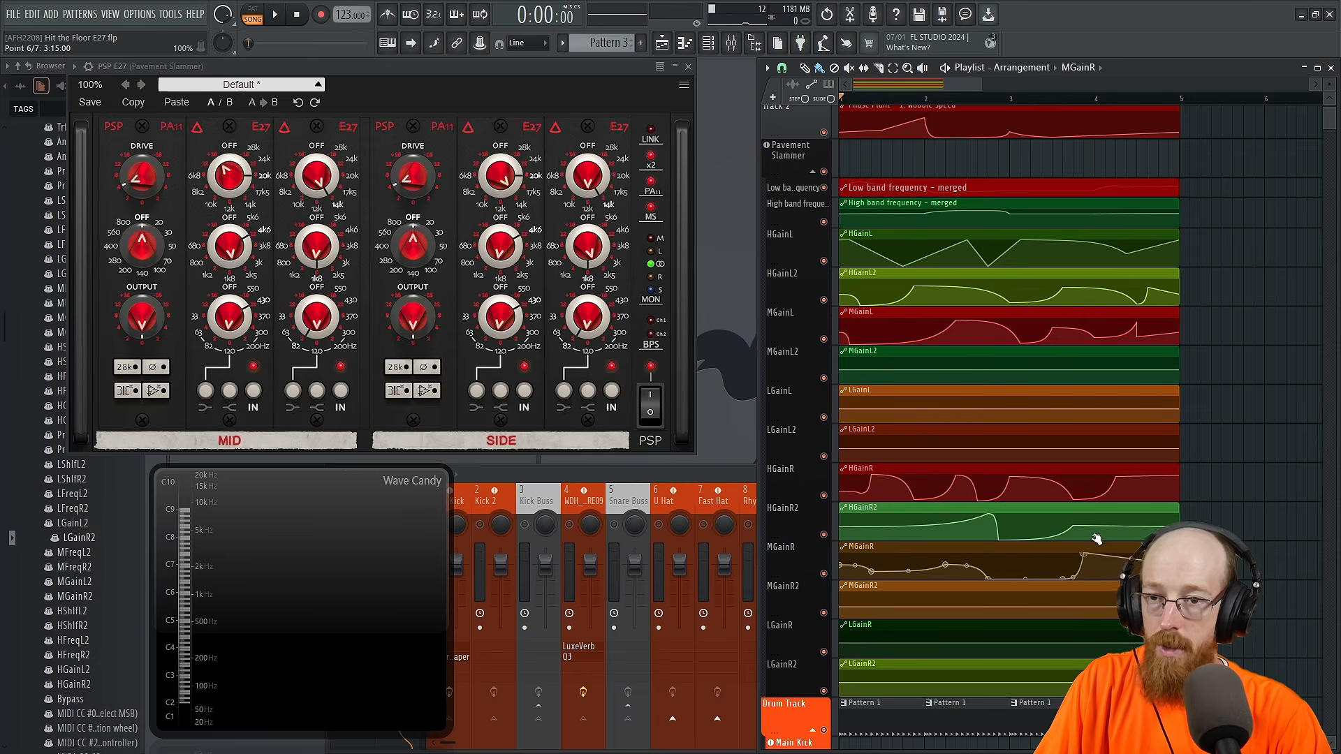
# Step: Add a rise around bar 4 to each of the HGainR2, MGainR2, LGainR and LGainR2 automation clips
pyautogui.moveTo(1116, 527); pyautogui.dragTo(1103, 516)
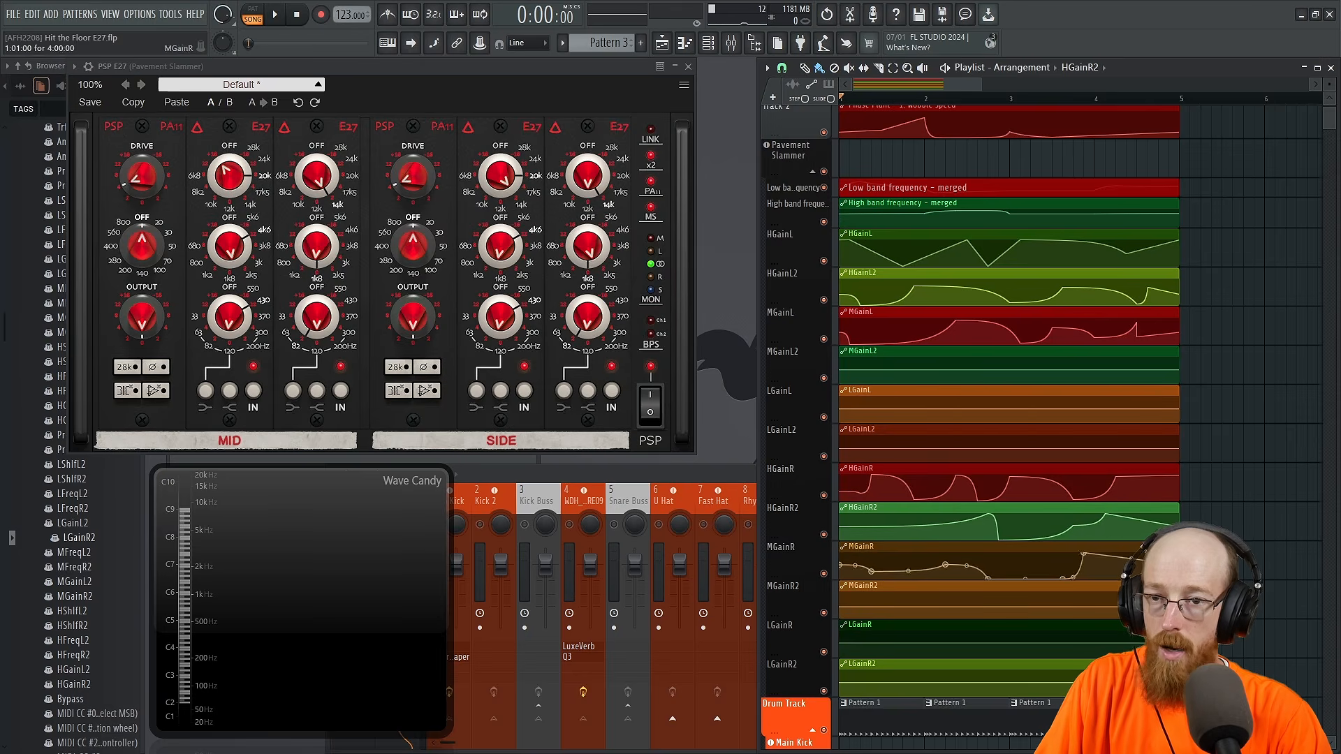
pyautogui.moveTo(1092, 604); pyautogui.dragTo(1086, 592)
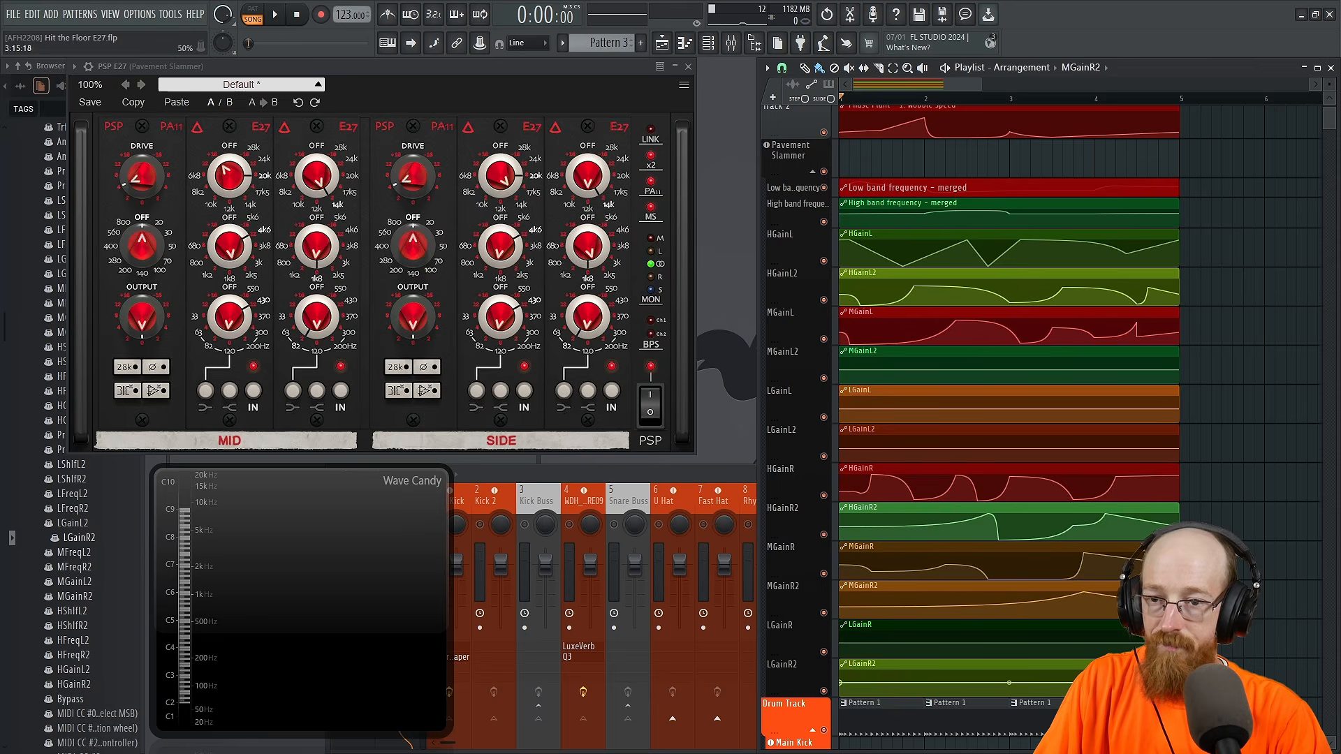
pyautogui.rightClick(1087, 634)
pyautogui.rightClick(1086, 673)
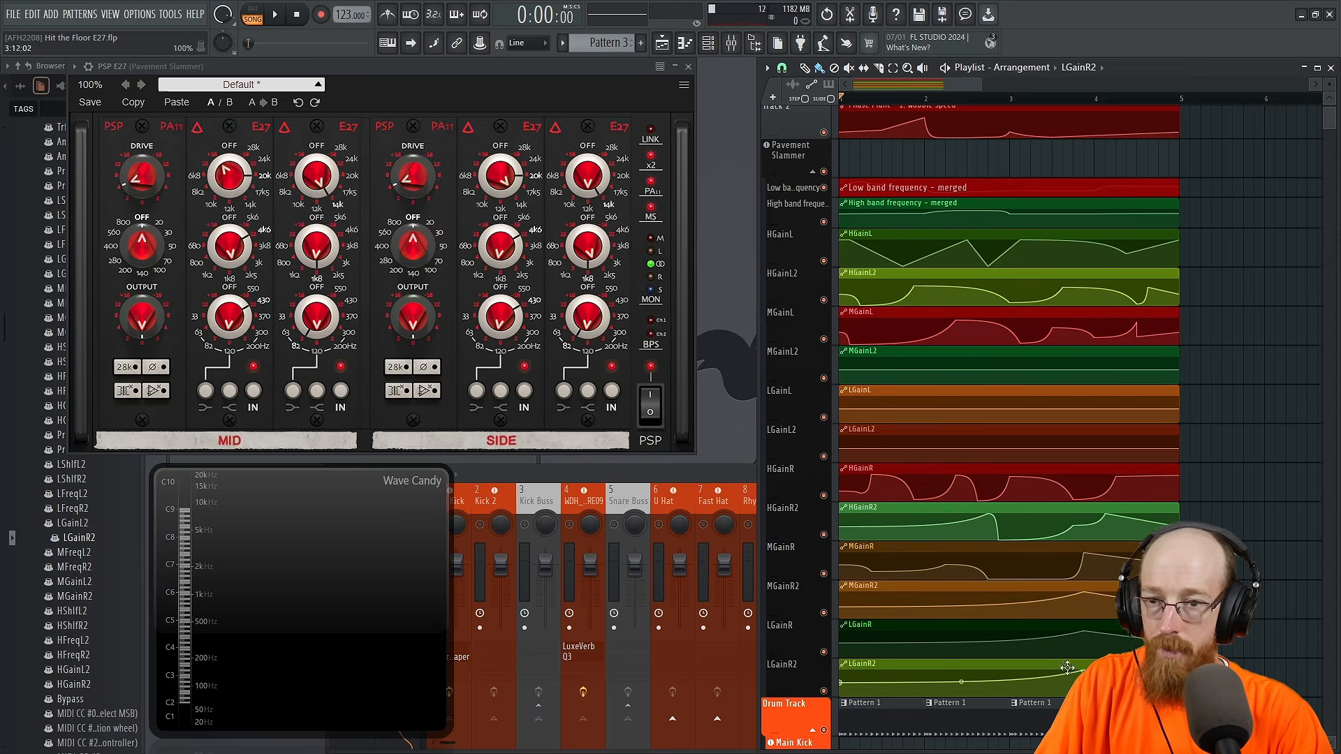
# Step: Add a deep dip just before bar 3 to the LGainR, MGainR2 and LGainR2 automation clips
pyautogui.rightClick(1018, 653)
pyautogui.rightClick(1017, 606)
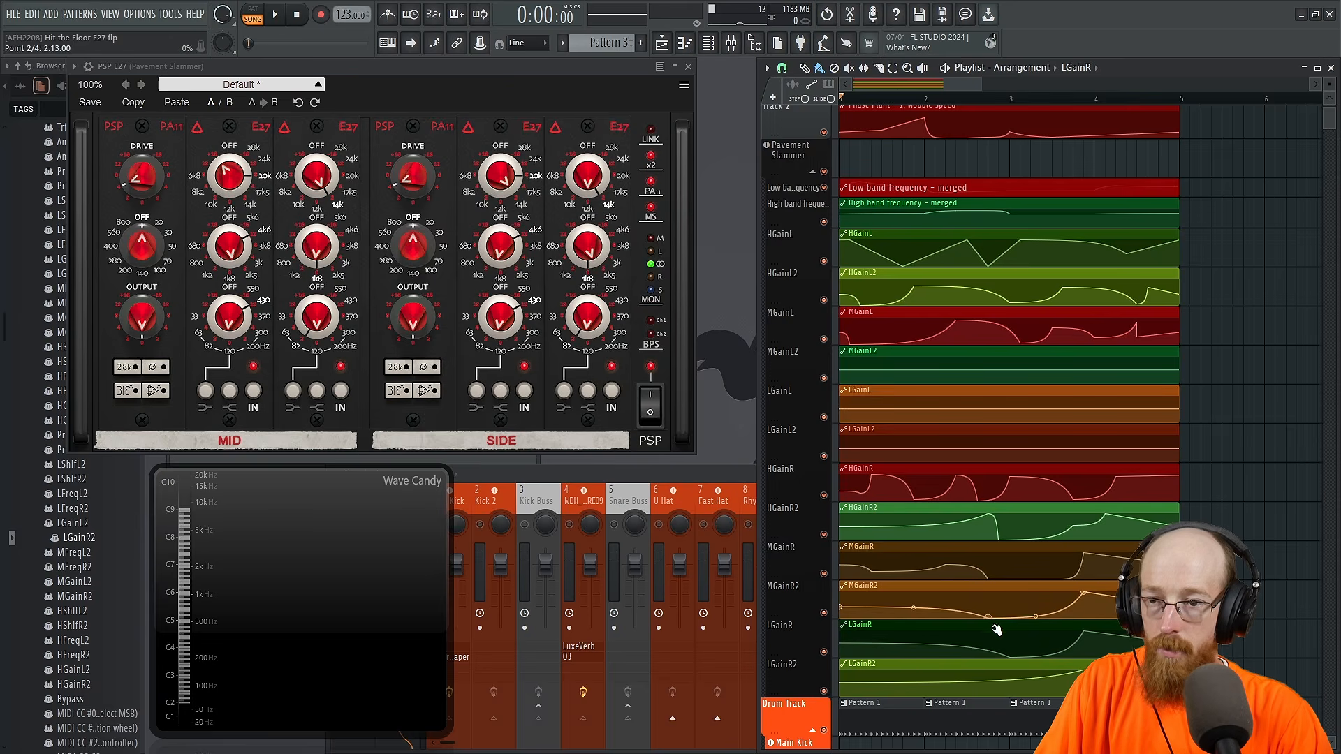
pyautogui.rightClick(1006, 689)
# Step: Raise LGainR2 and MGainR2 during bar 1 and add an early drop to the LGainR automation clip
pyautogui.rightClick(901, 673)
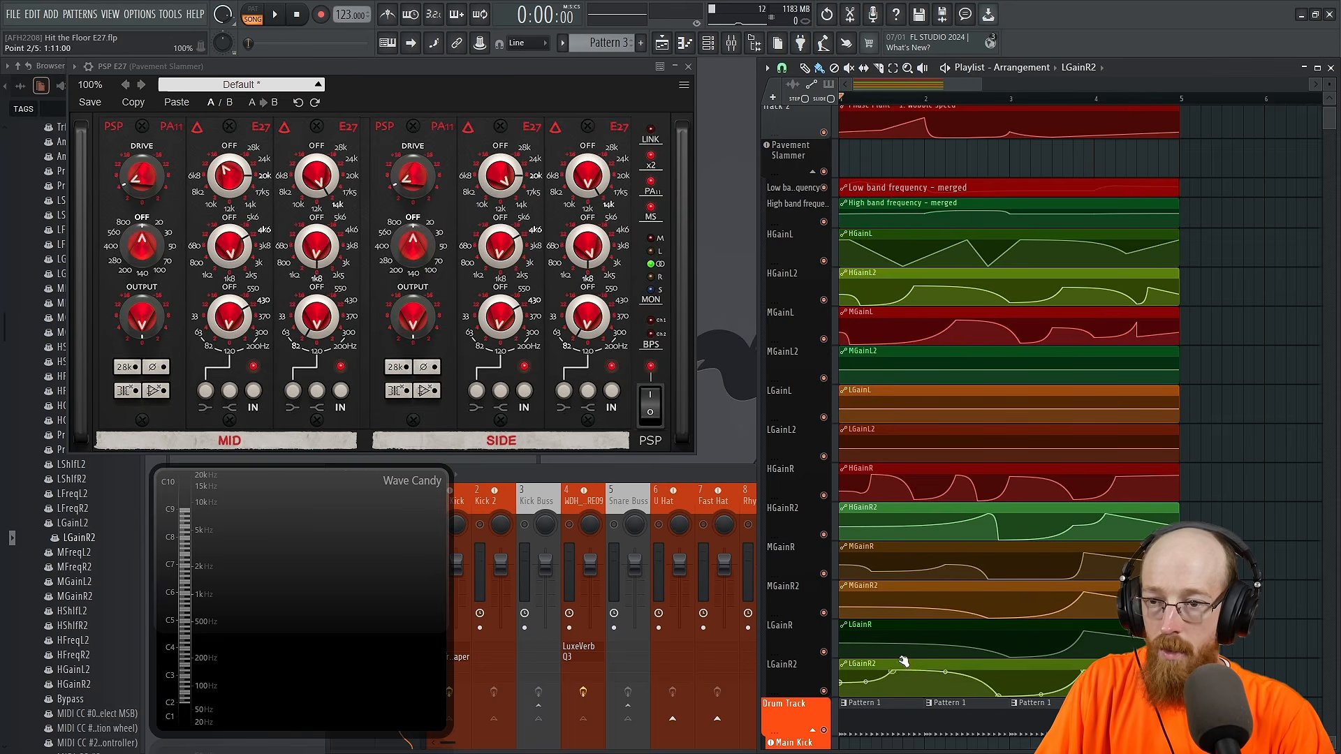
pyautogui.rightClick(869, 659)
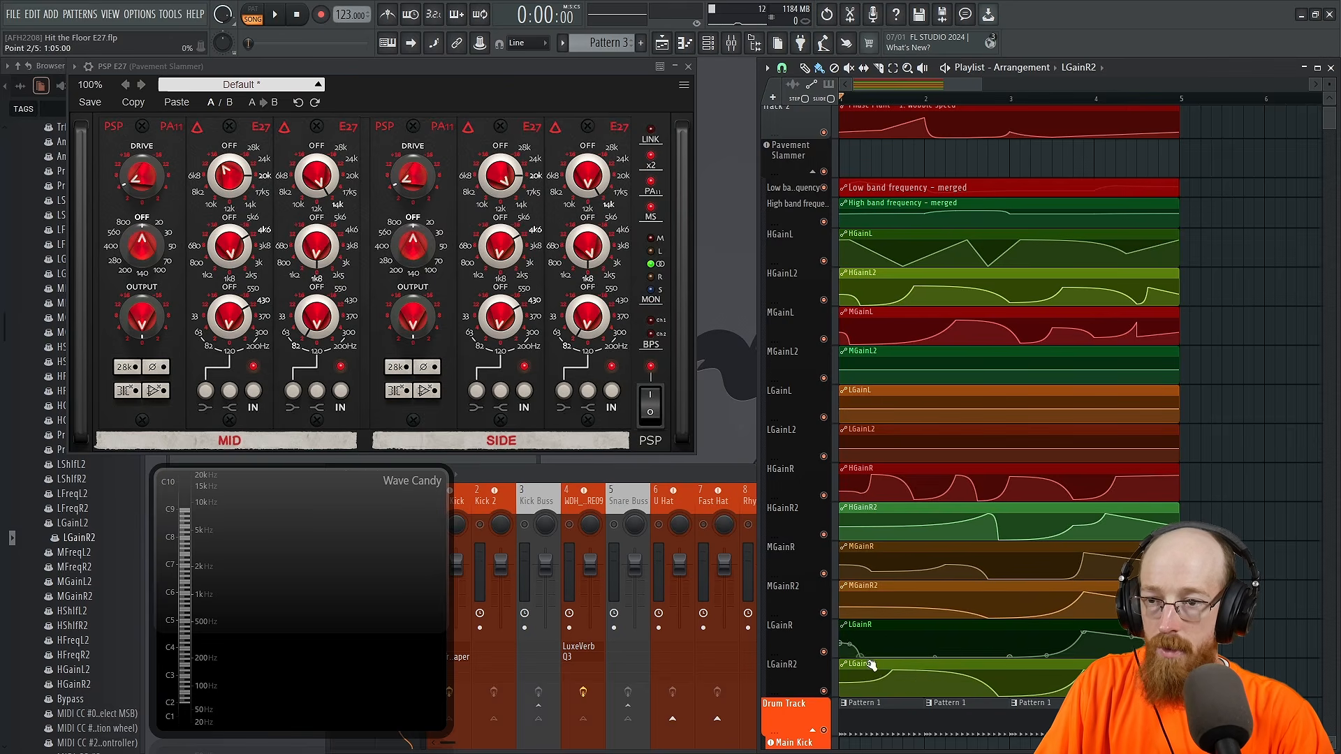
pyautogui.rightClick(910, 593)
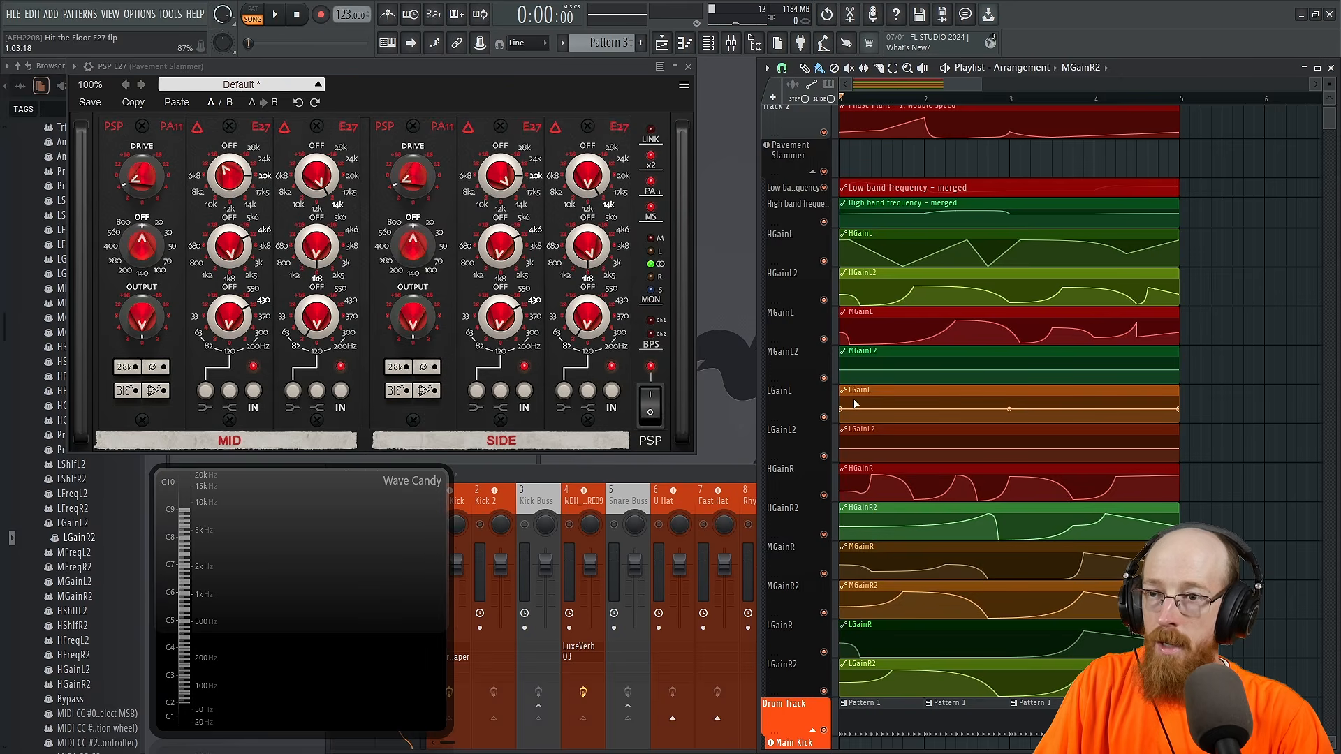
# Step: Add five points to the MGainL2 automation clip to form gentle alternating rises and dips across its four bars
pyautogui.rightClick(871, 367)
pyautogui.rightClick(924, 374)
pyautogui.rightClick(978, 367)
pyautogui.rightClick(1042, 374)
pyautogui.rightClick(1138, 369)
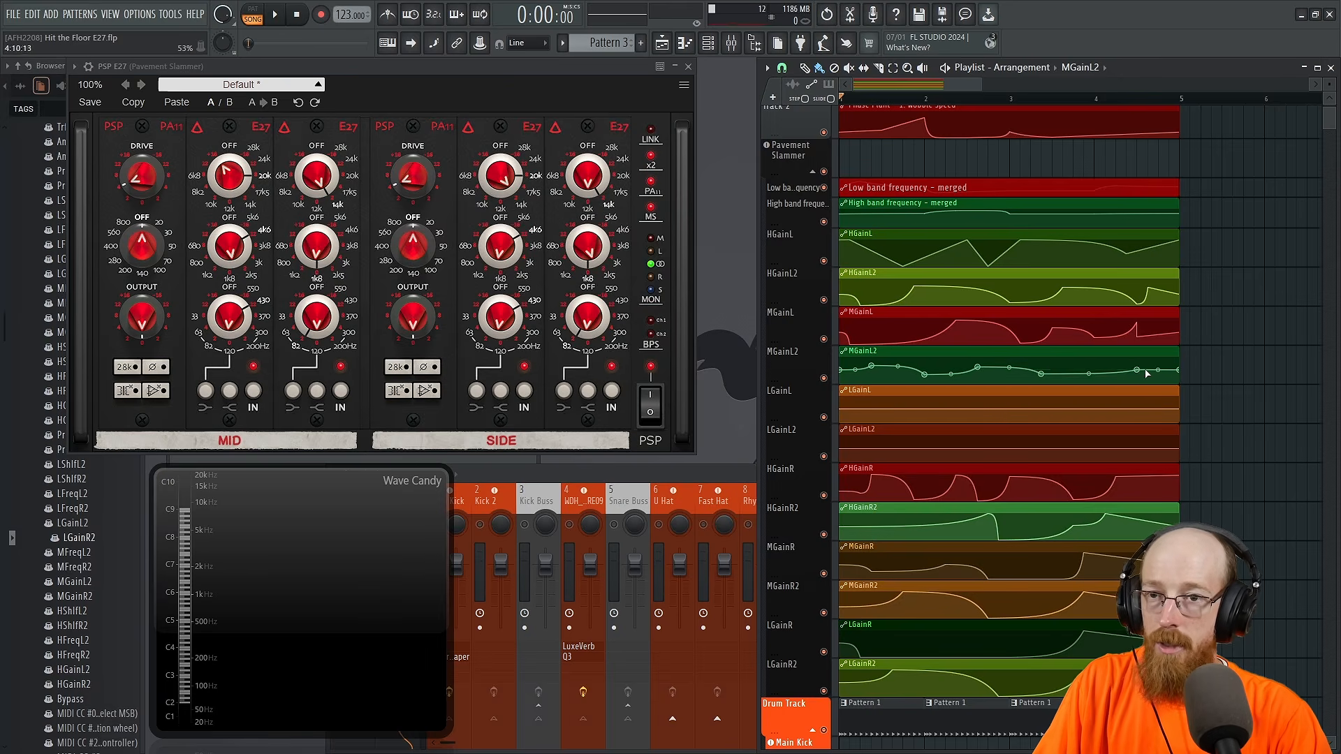
# Step: Shape the LGainL automation clip with an early dip, a rise before bar 2, a low stretch through bar 3, and a rise at bar 4
pyautogui.rightClick(874, 418)
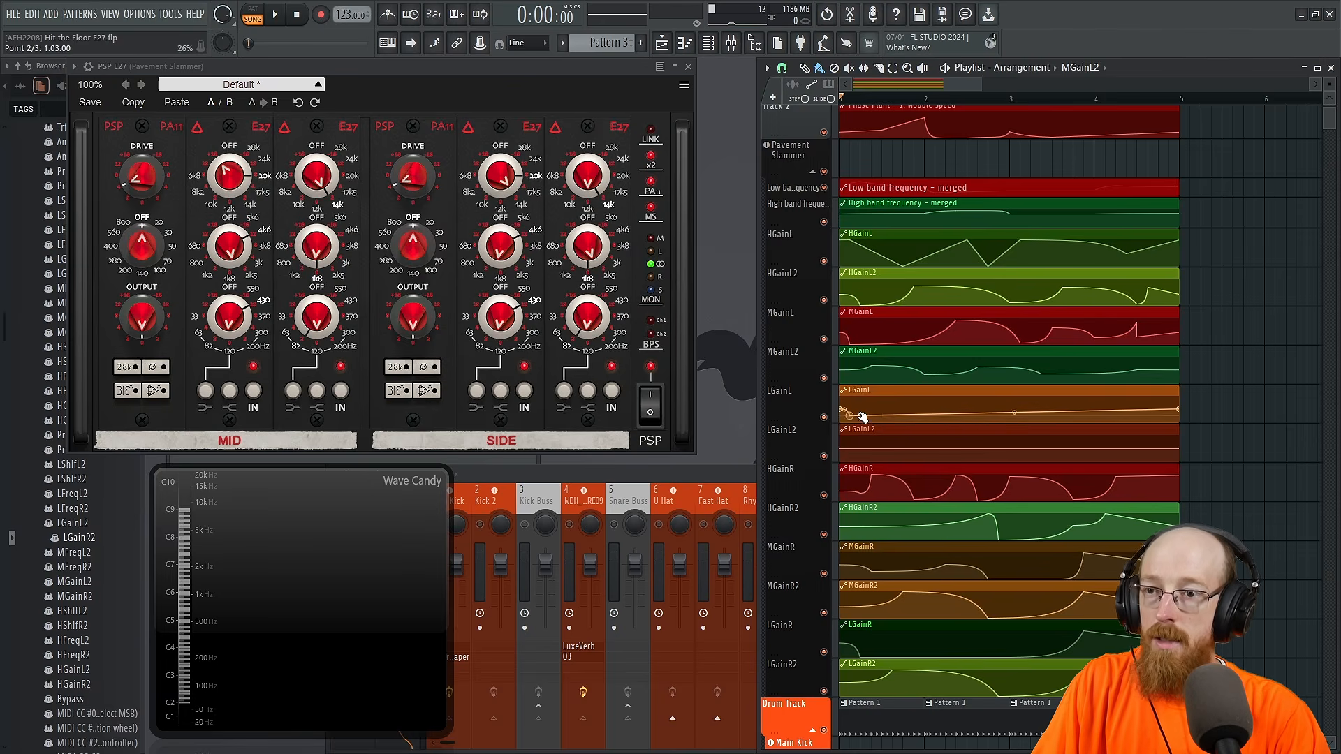
pyautogui.rightClick(913, 406)
pyautogui.rightClick(977, 412)
pyautogui.rightClick(1041, 412)
pyautogui.rightClick(1052, 416)
pyautogui.rightClick(1105, 405)
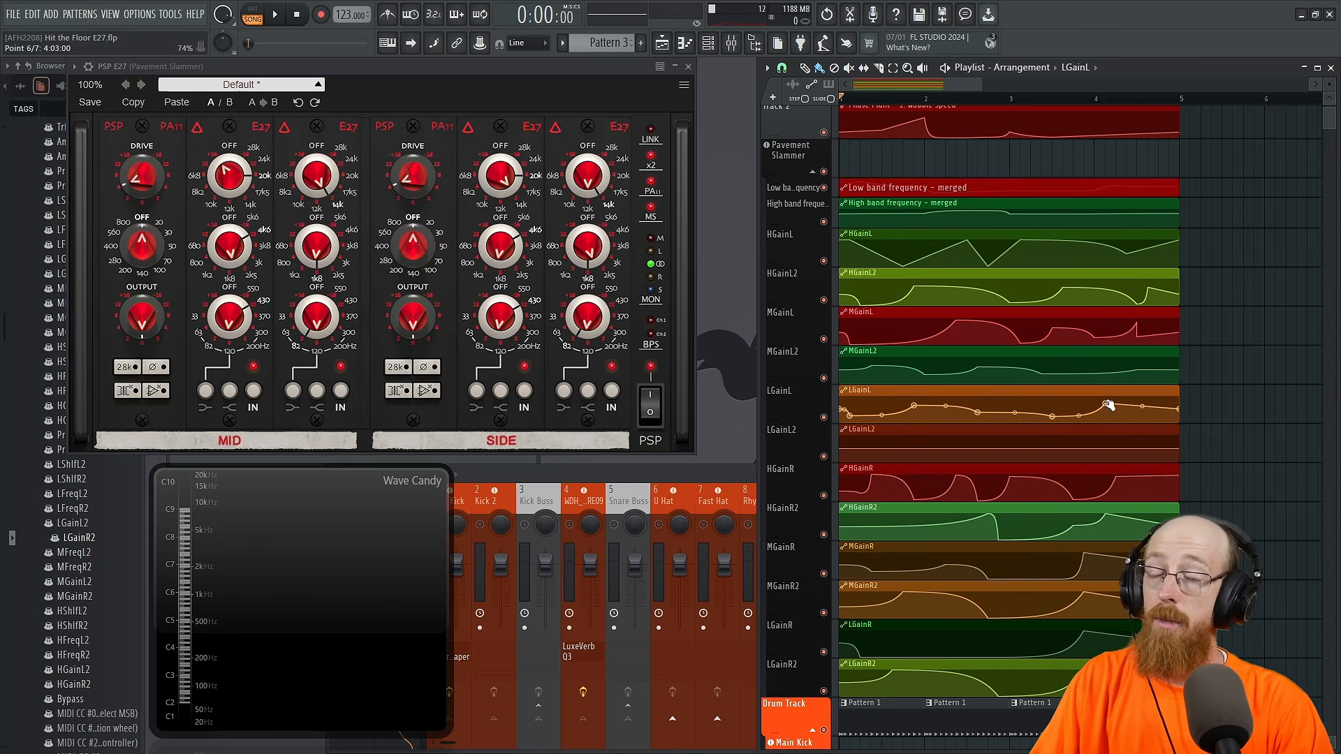
# Step: Shape the LGainL2 automation clip with a shallow early dip, a slight rise before bar 2, and a lower dip before bar 3
pyautogui.press('F9')
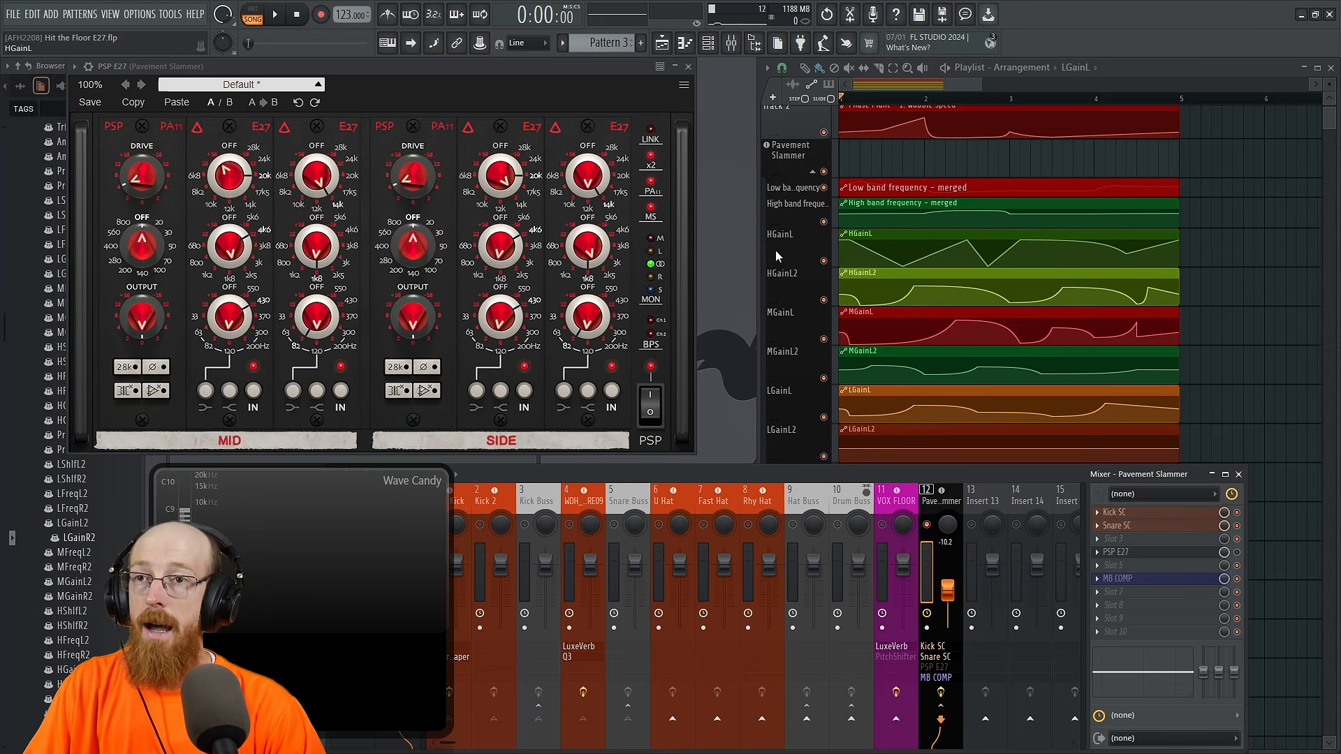
pyautogui.click(930, 86)
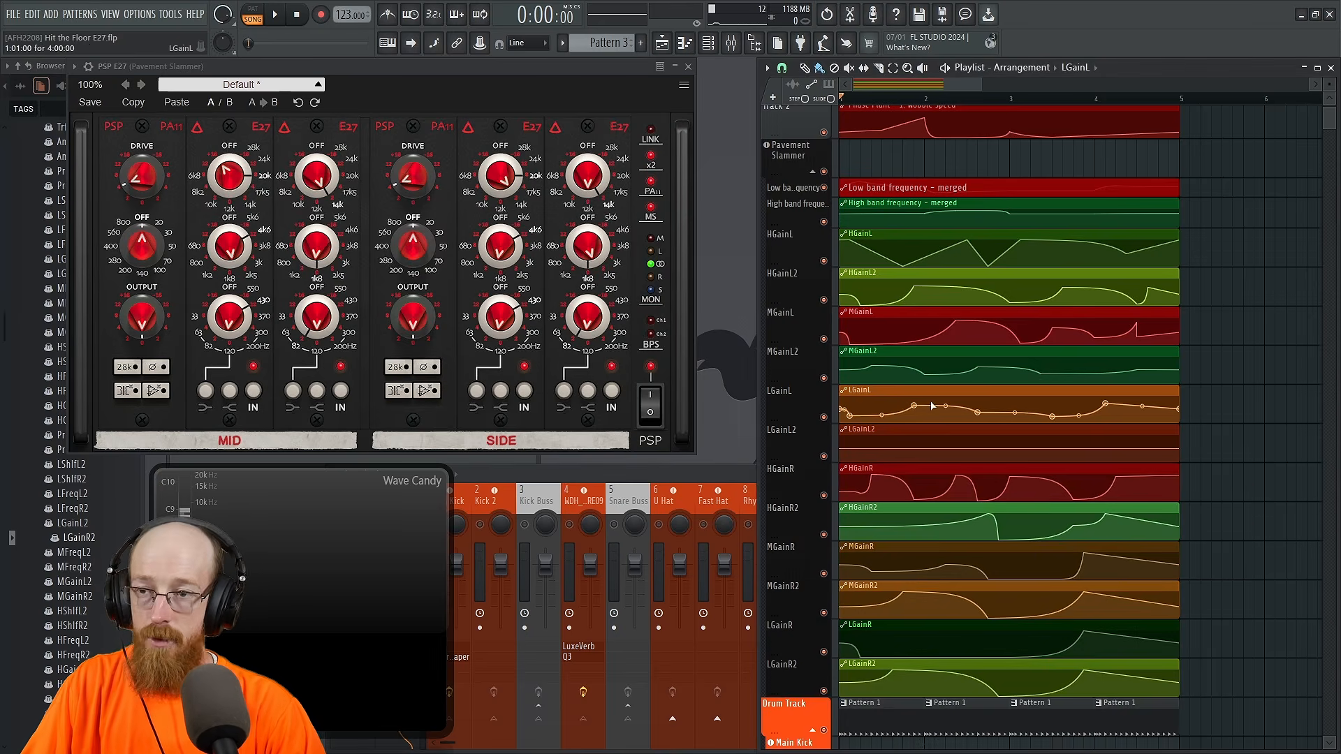
pyautogui.rightClick(866, 448)
pyautogui.rightClick(914, 447)
pyautogui.rightClick(988, 457)
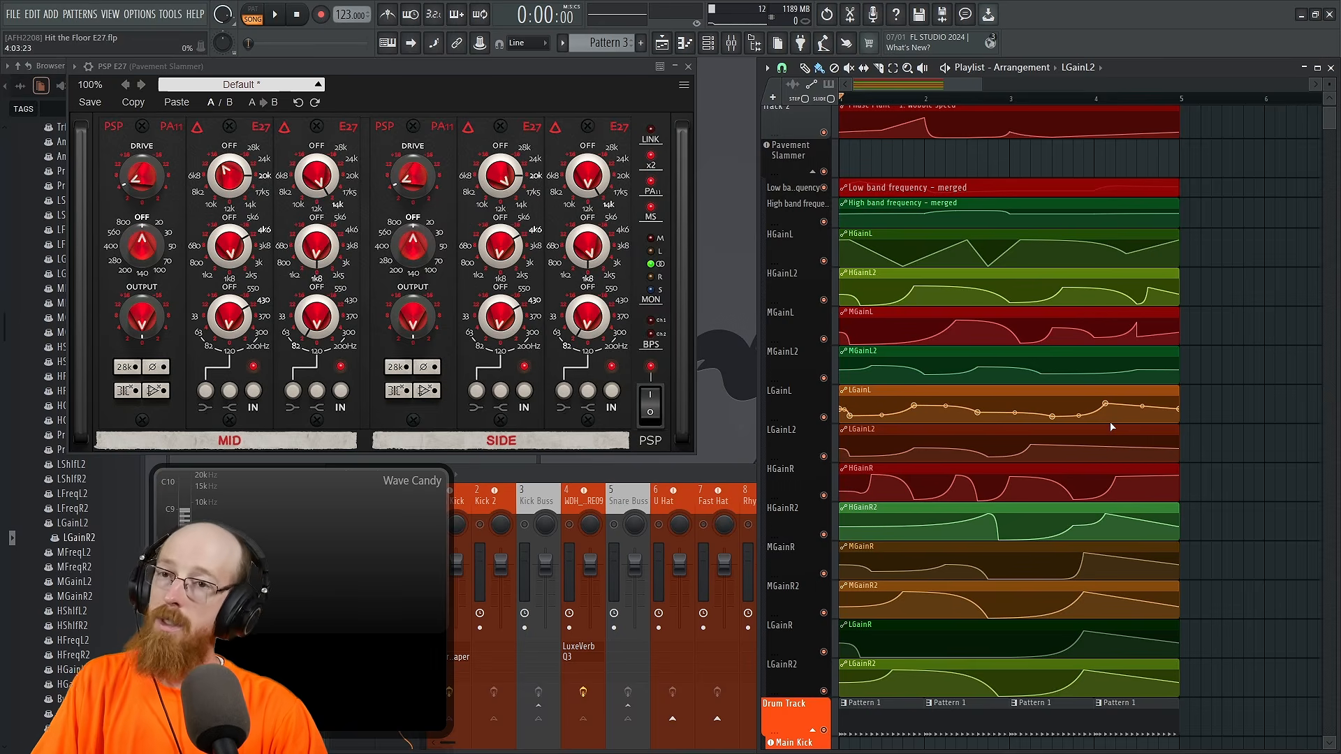
# Step: Play the opening of the arrangement briefly to check the automated gain movement on the Pavement Slammer bass
pyautogui.click(735, 474)
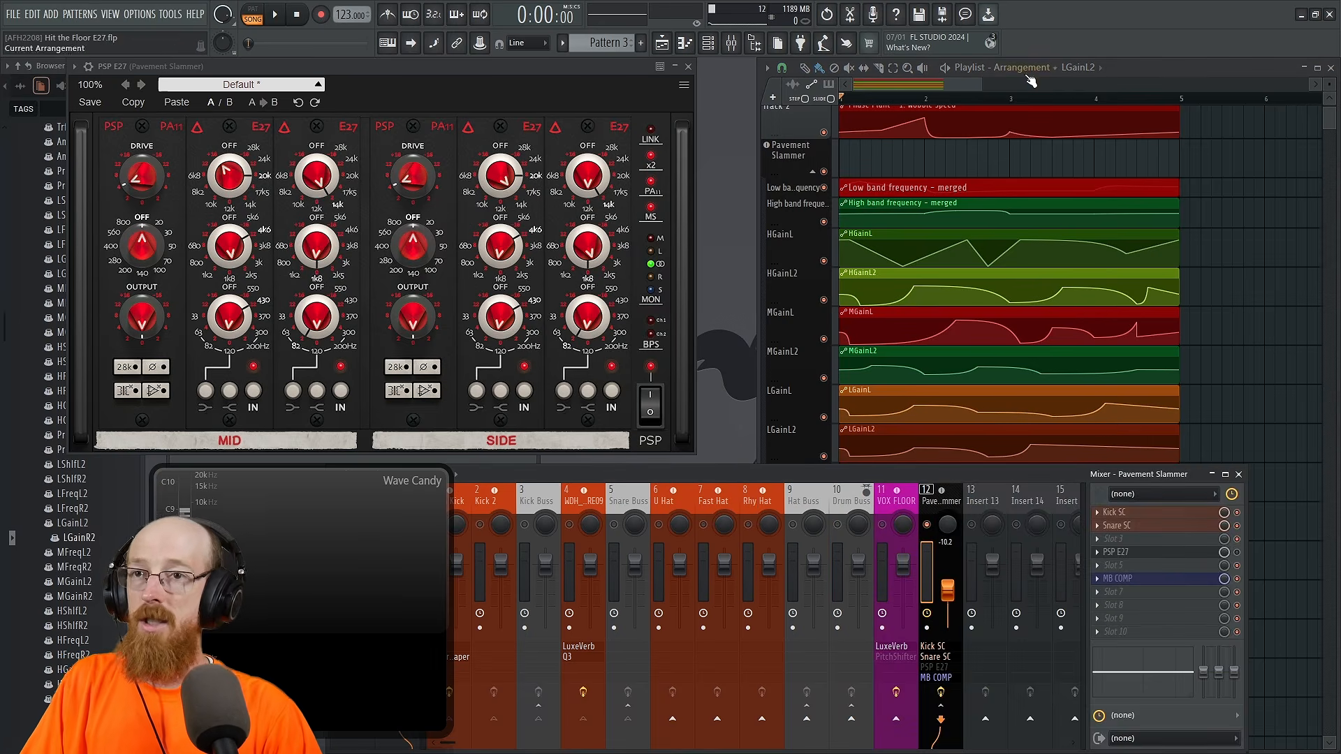
pyautogui.click(943, 83)
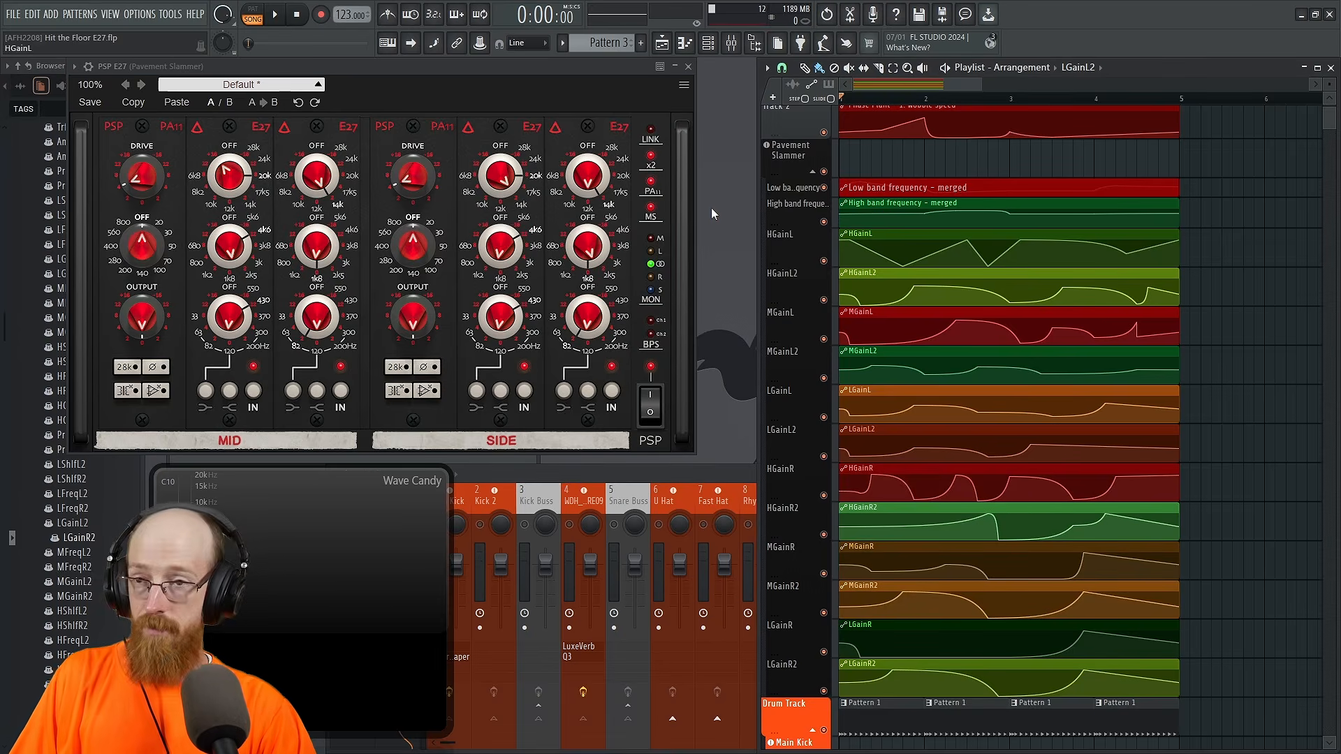
pyautogui.press('space')
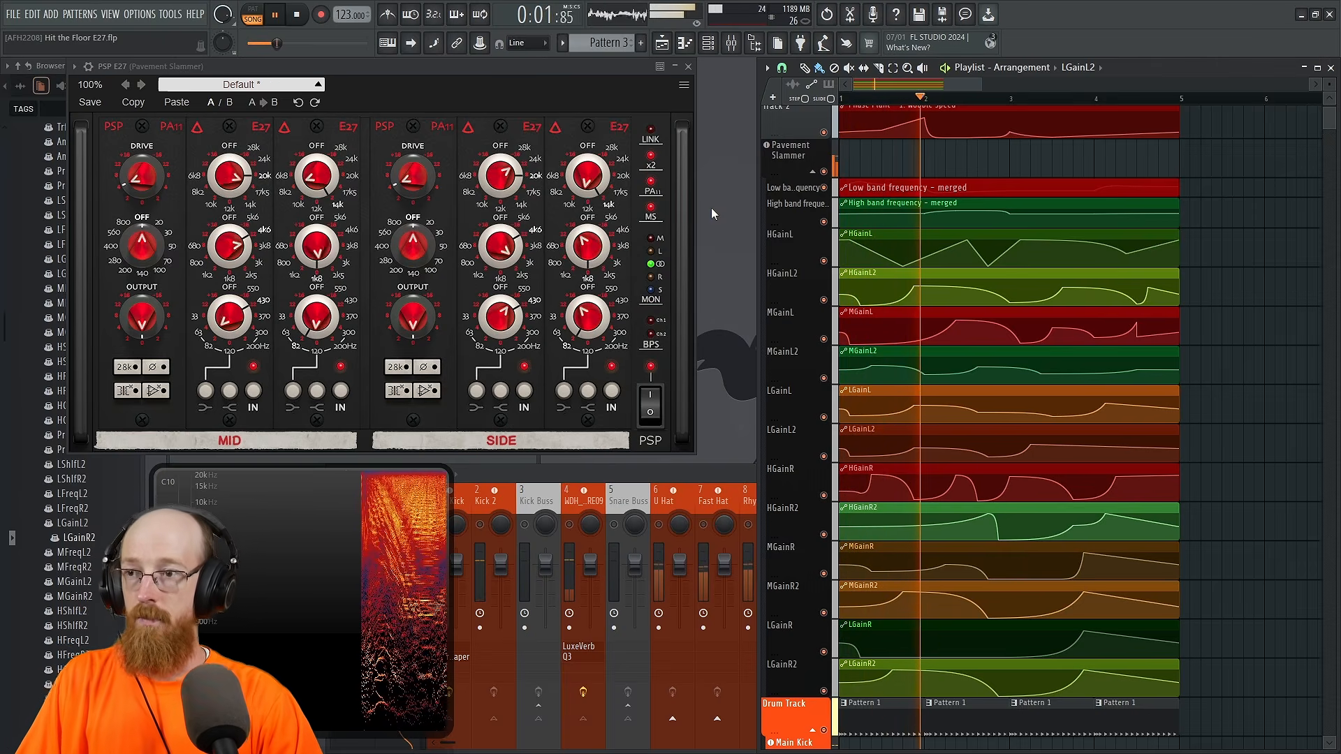
pyautogui.press('space')
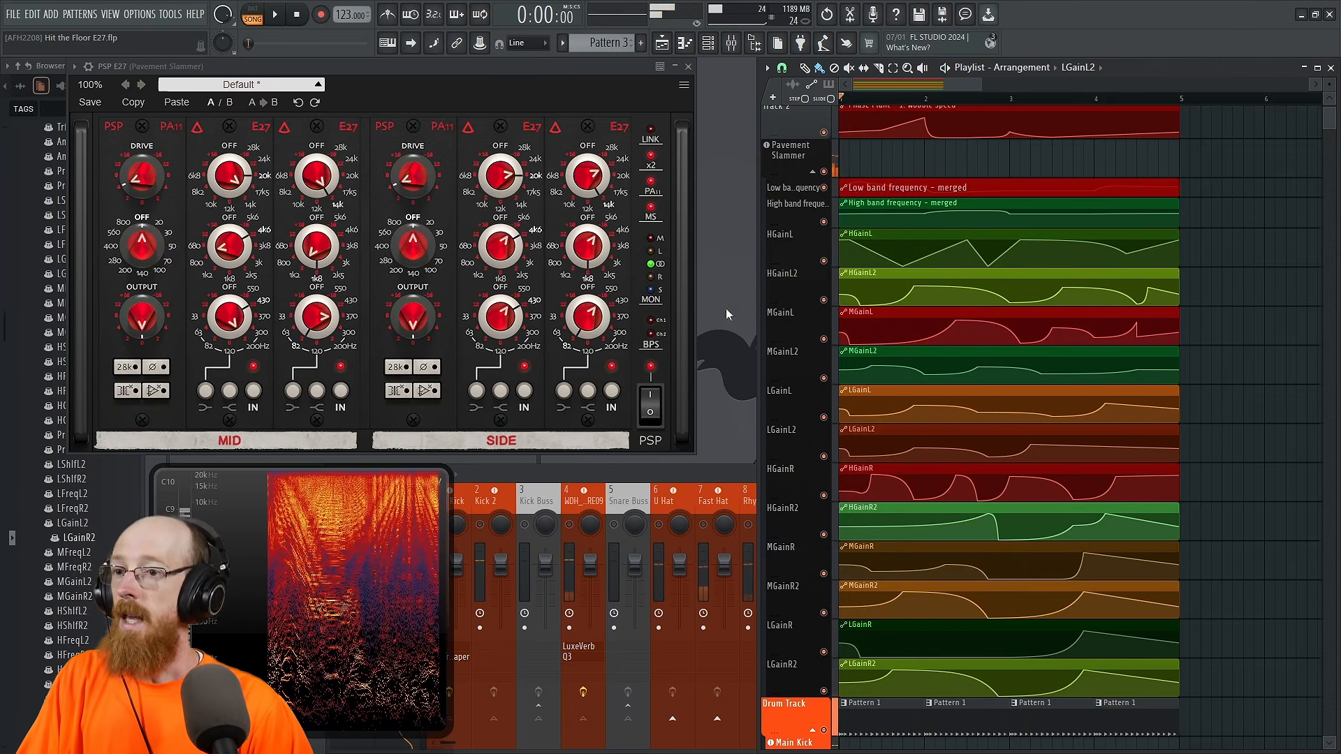
# Step: Enable PSP E27 on the Pavement Slammer mixer track and play the loop to hear the automated EQ
pyautogui.click(730, 477)
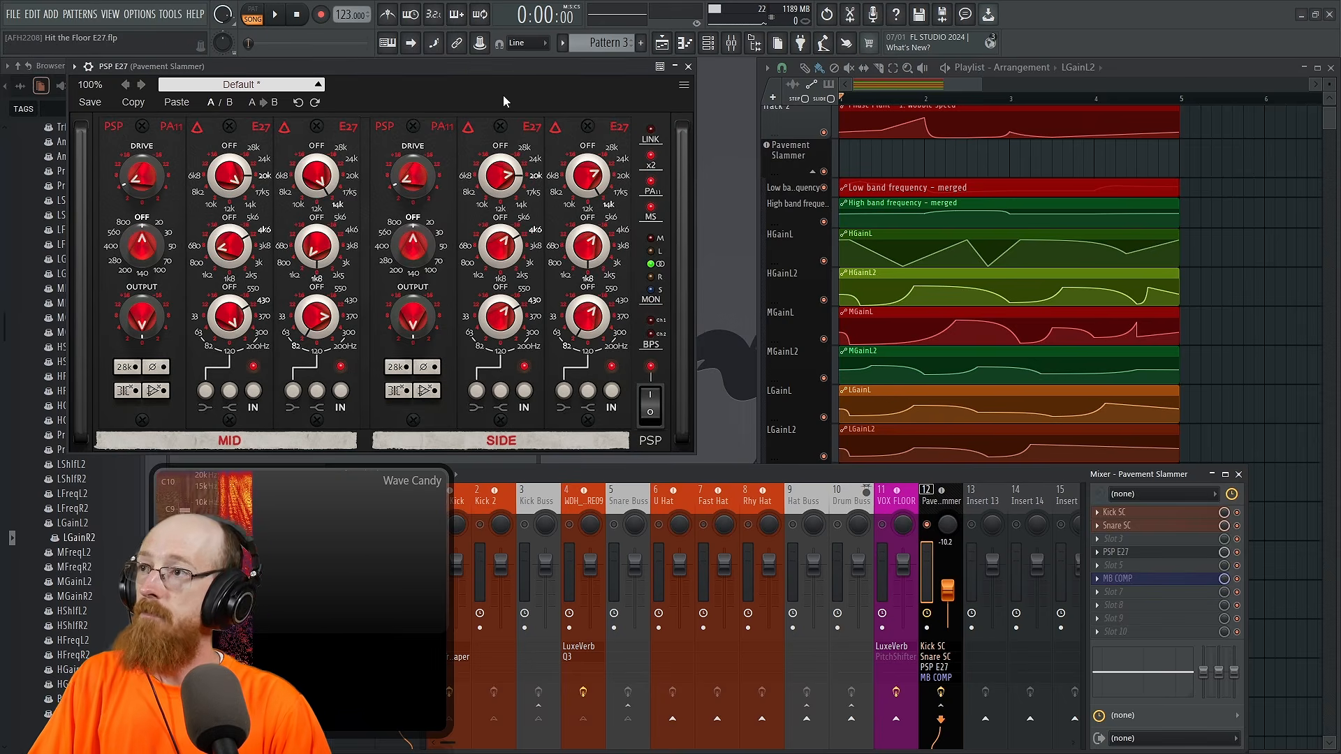
pyautogui.press('space')
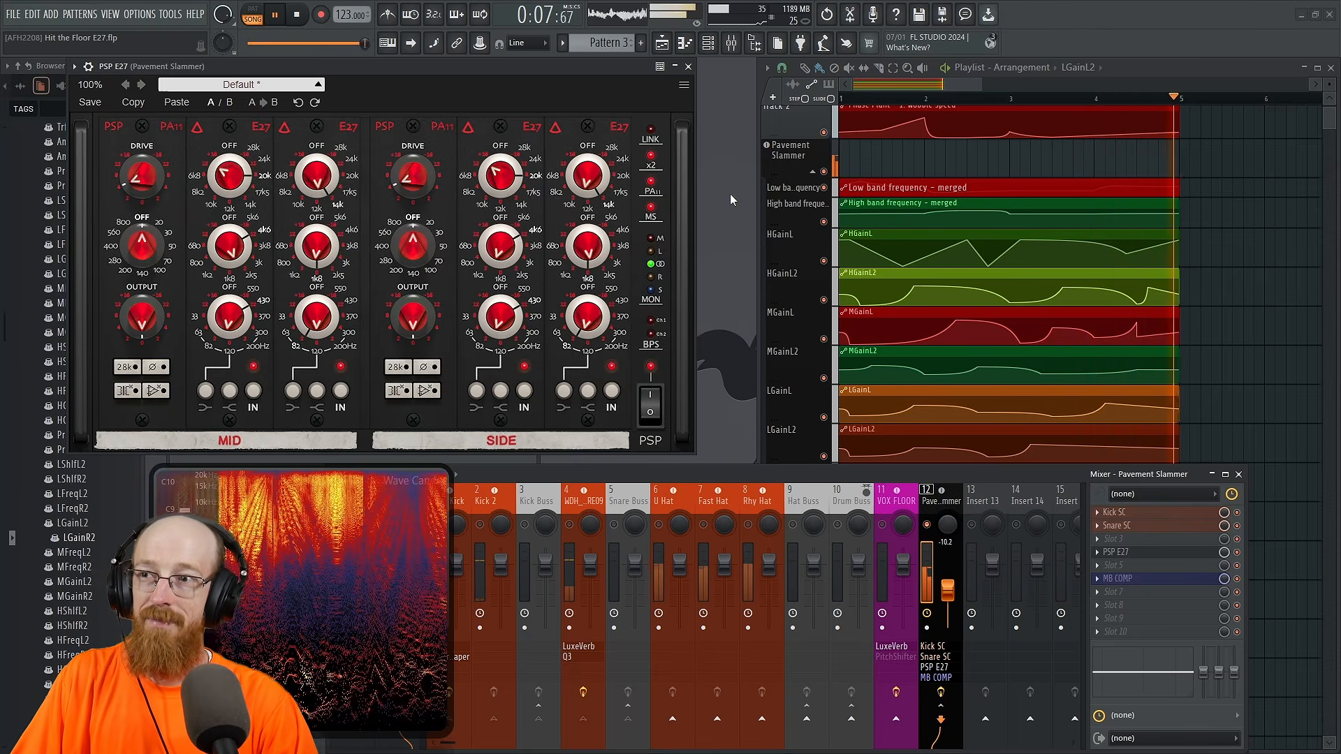
pyautogui.press('space')
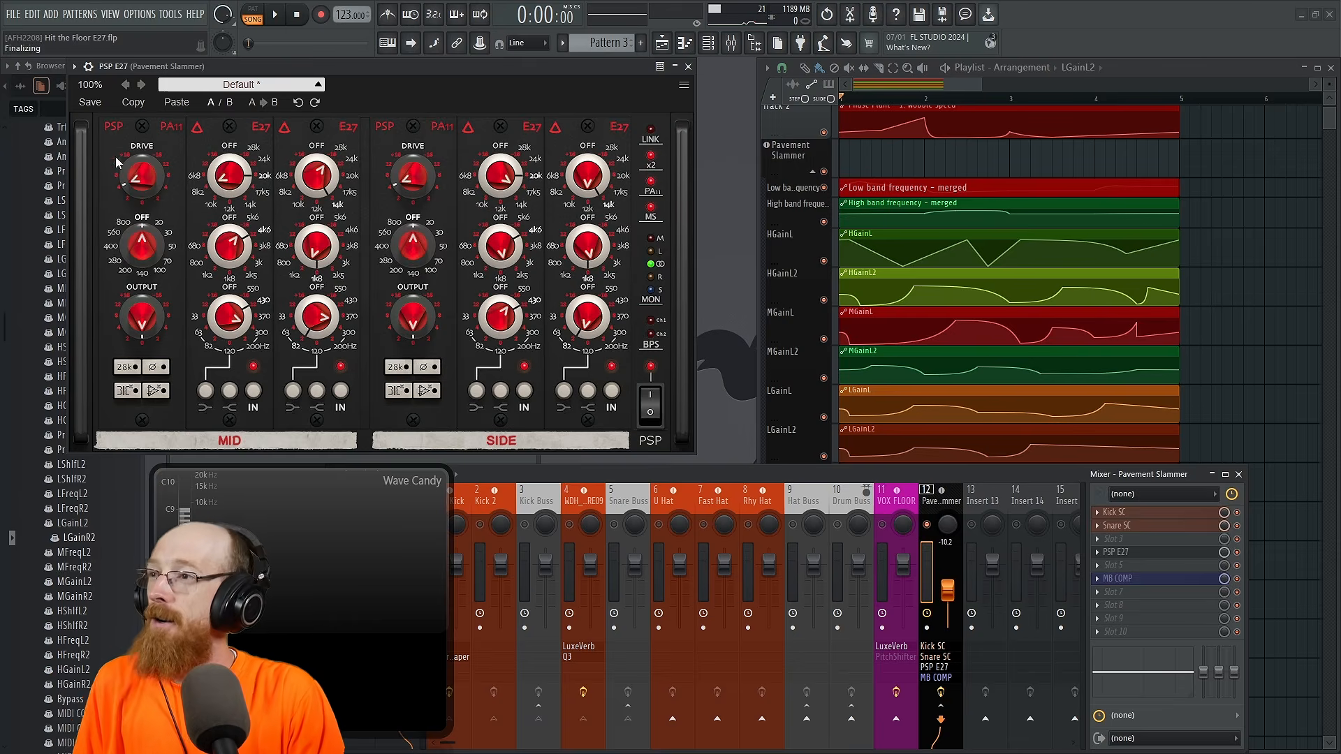
# Step: Raise the Drive of both the Mid and Side channels in PSP E27 to matching levels while auditioning the bass loop
pyautogui.moveTo(145, 179); pyautogui.dragTo(137, 127)
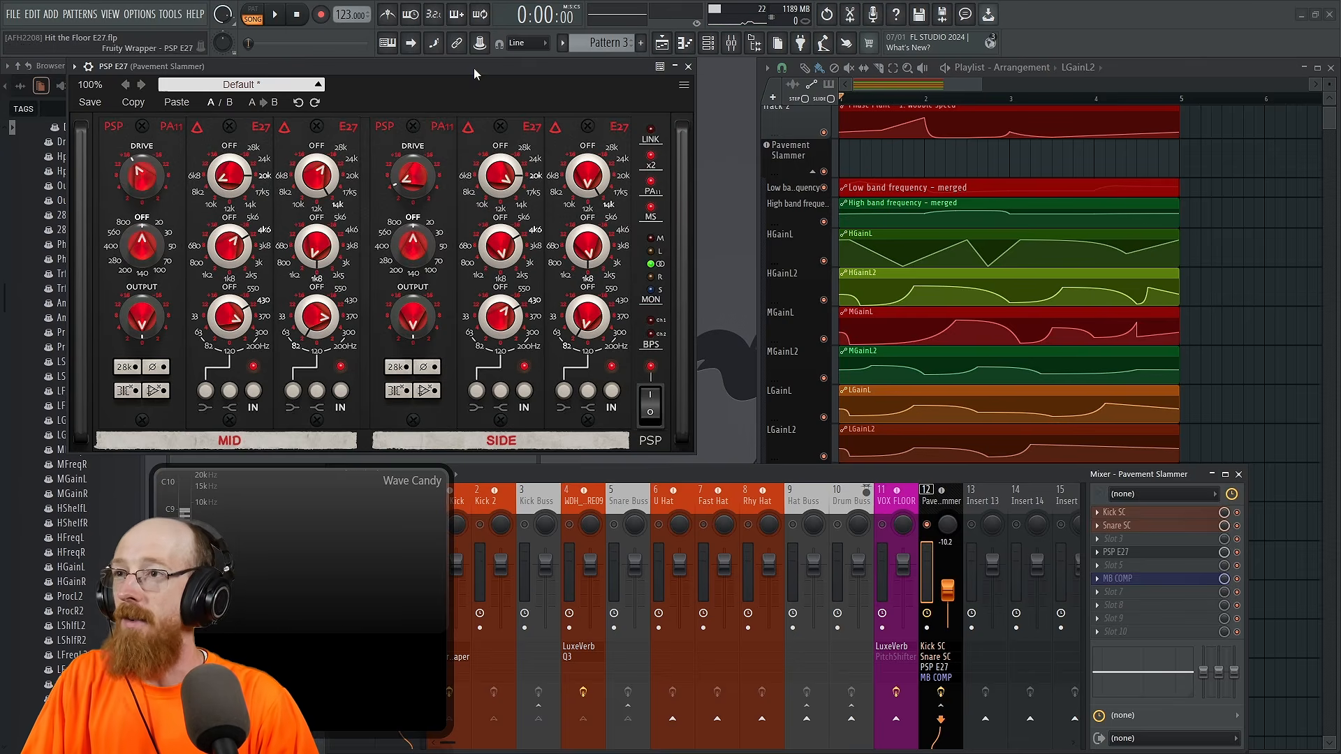
pyautogui.press('space')
pyautogui.moveTo(415, 175); pyautogui.dragTo(413, 130)
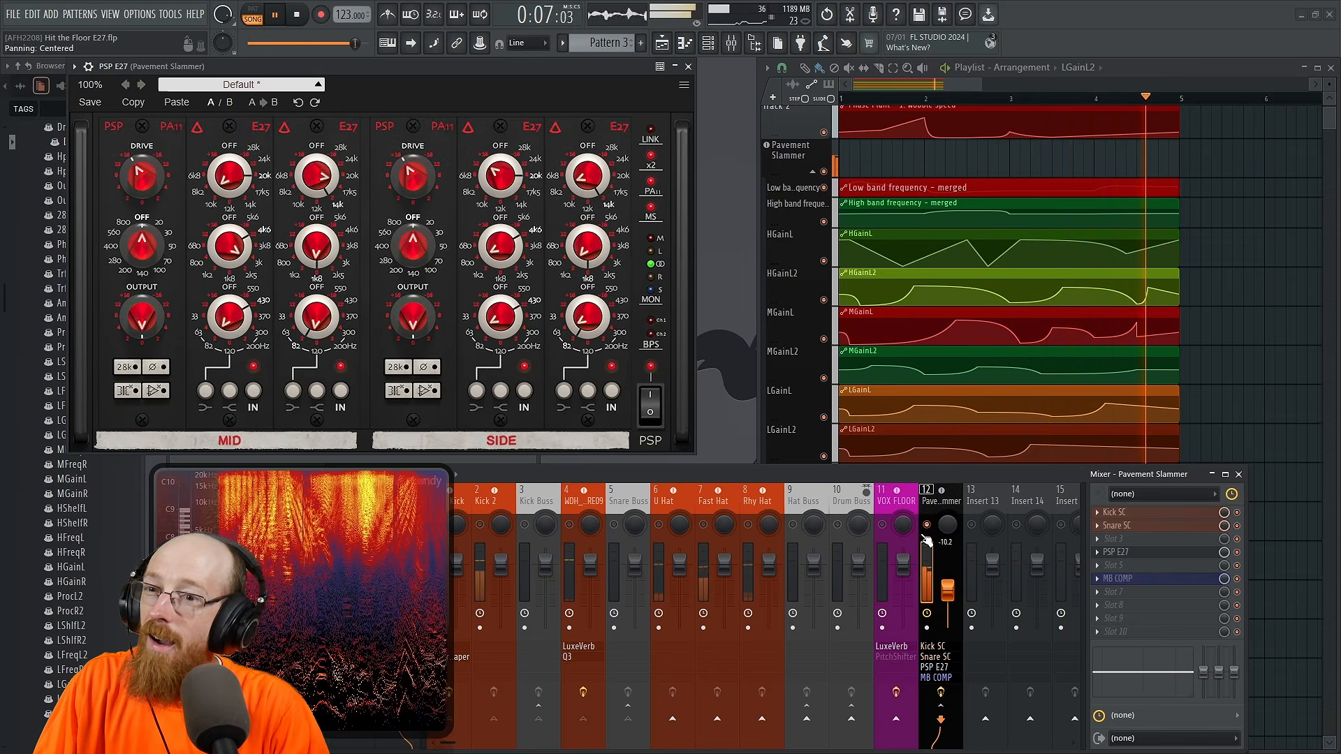
pyautogui.press('space')
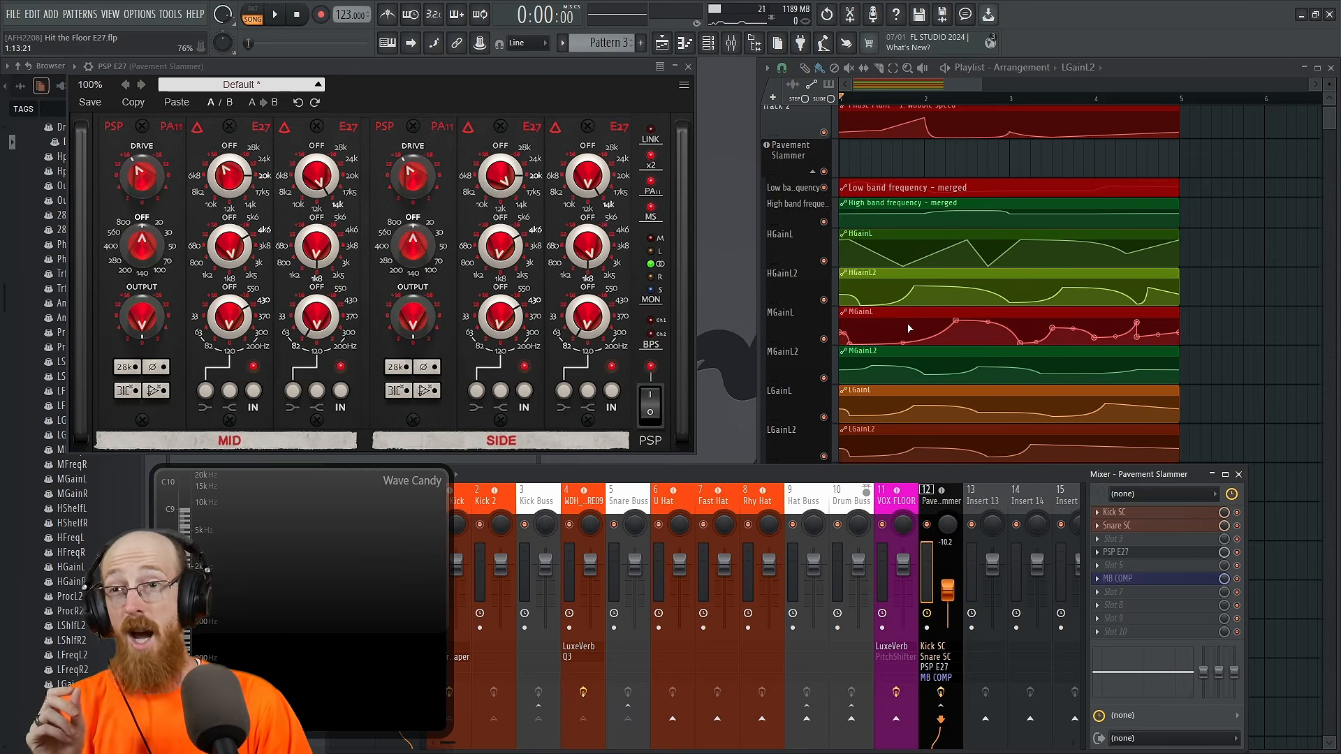
# Step: Review the automation clips and play the full mix from the start with the mixer in view
pyautogui.scroll(1, 908, 328)
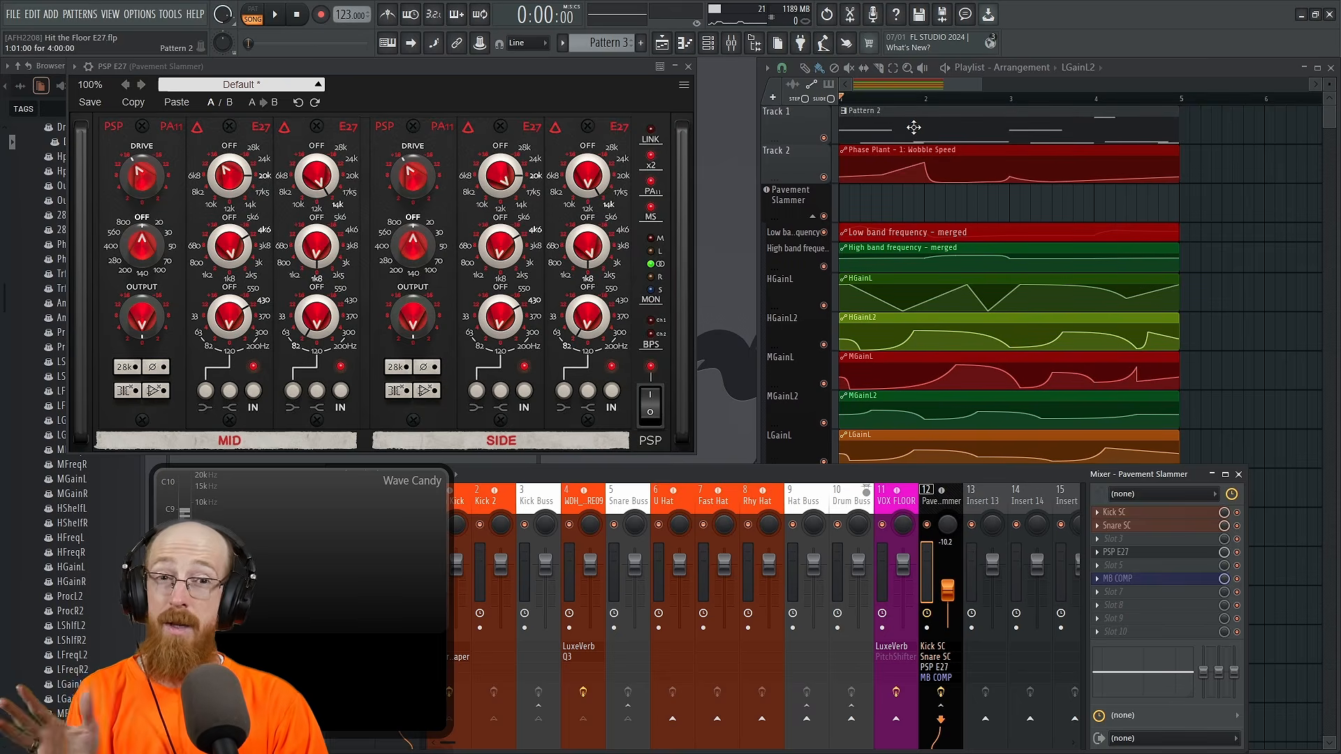
pyautogui.scroll(-2, 913, 127)
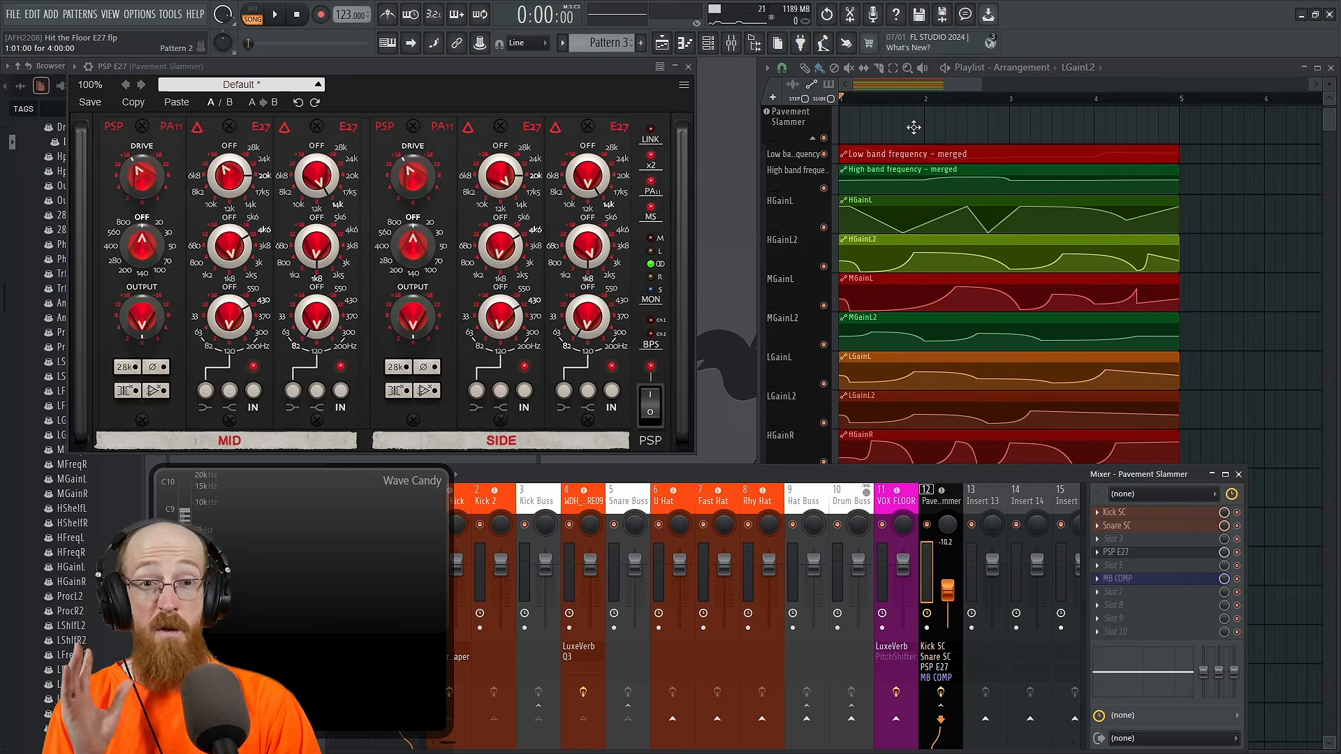
pyautogui.scroll(-1, 913, 127)
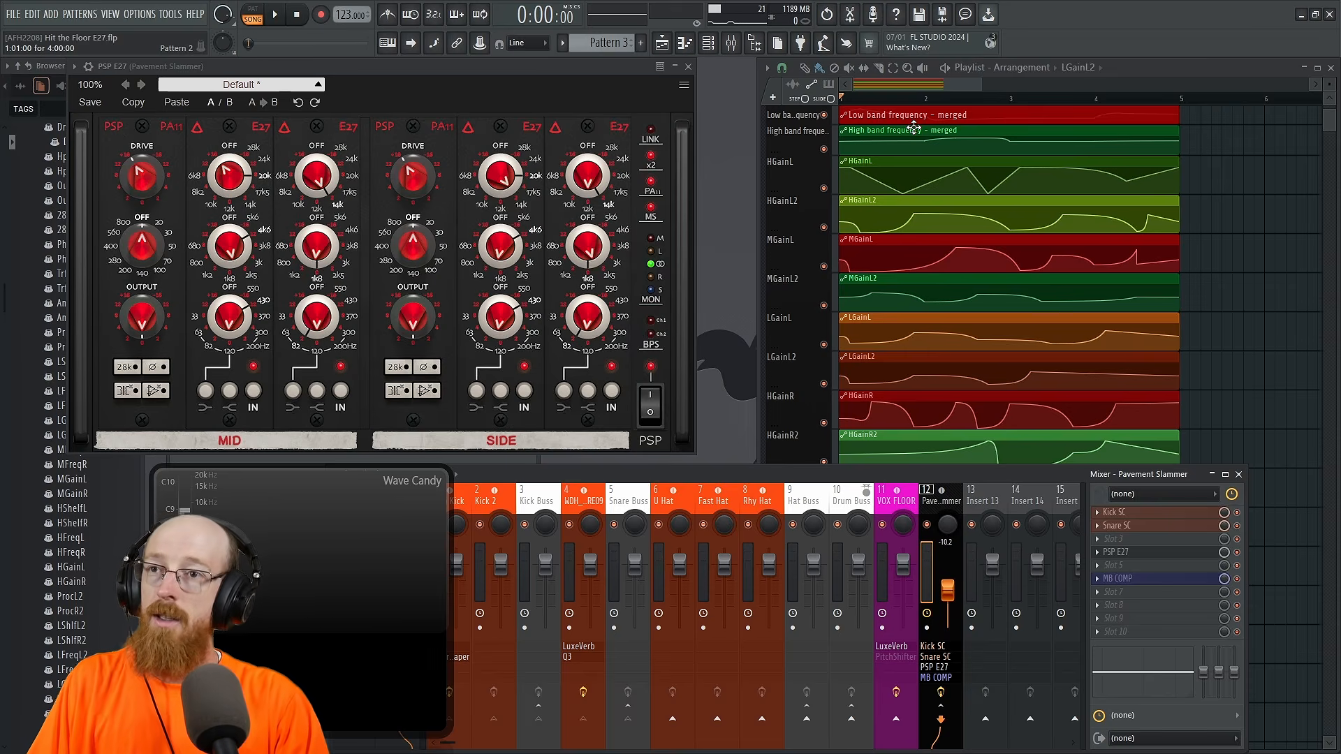
pyautogui.click(931, 87)
pyautogui.press('space')
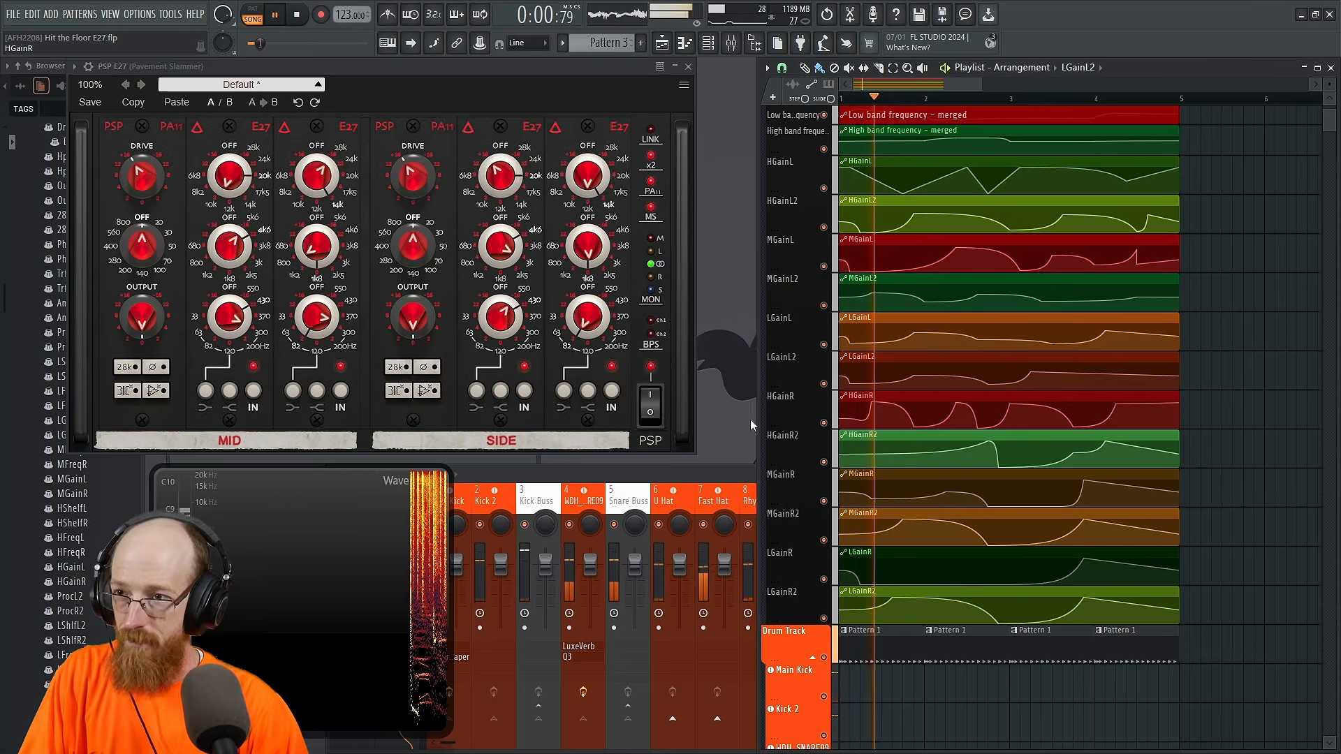
pyautogui.click(722, 466)
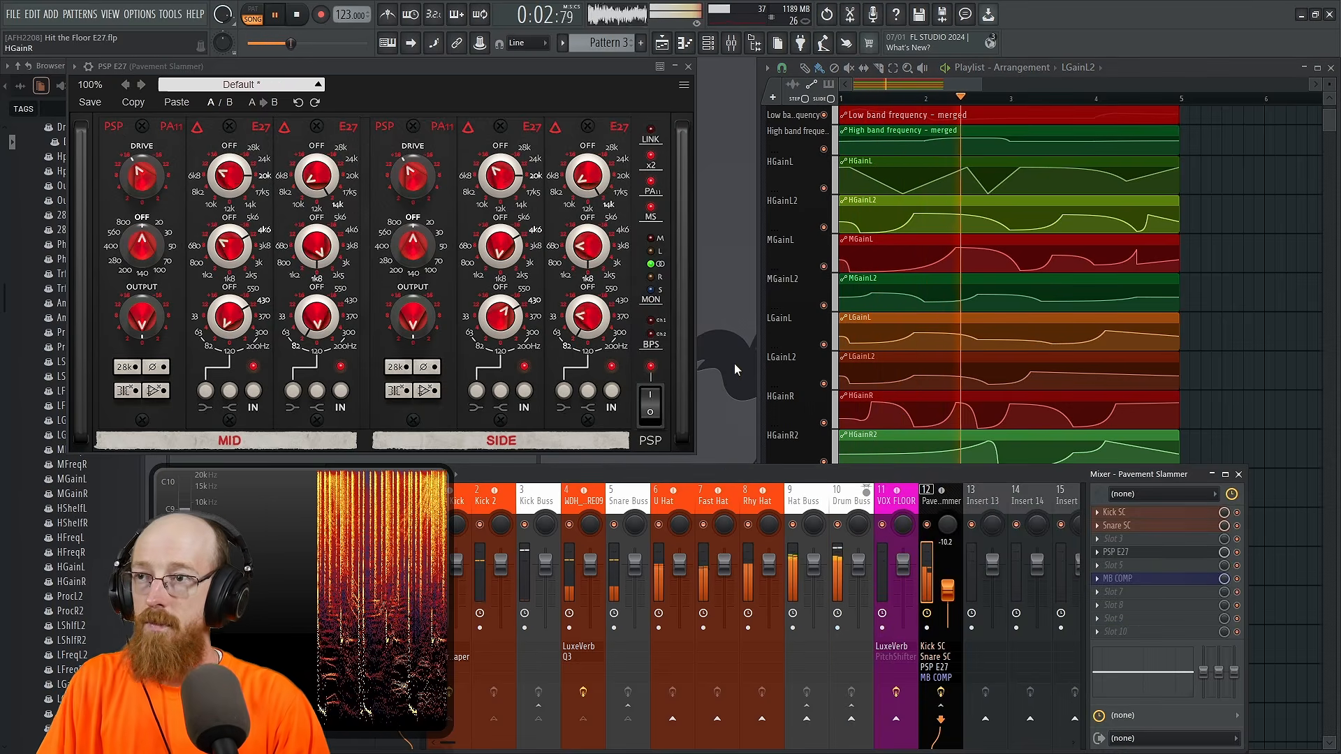